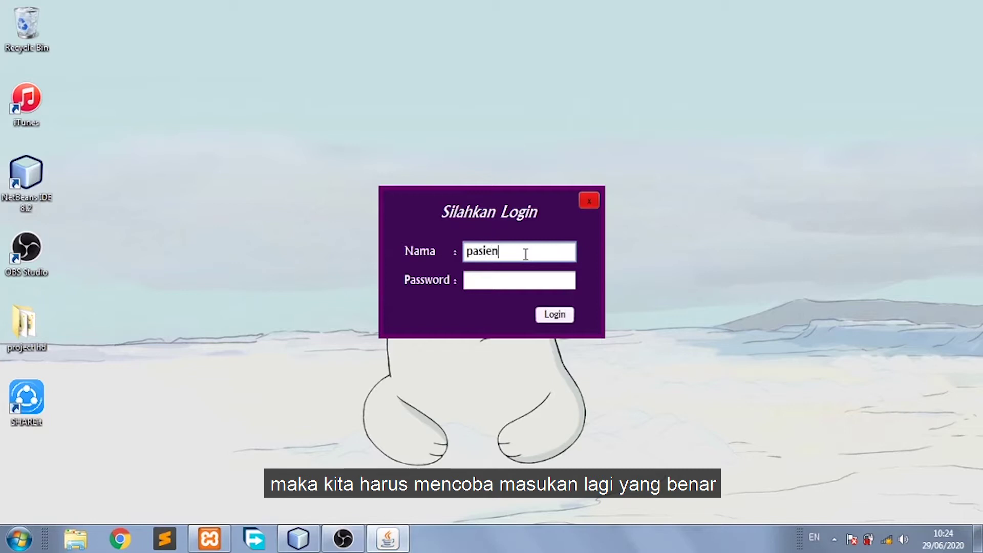
Log in with the patient account's username and password and dismiss the HELLO PASIEN greeting.
type("01")
left_click(526, 280)
type("1")
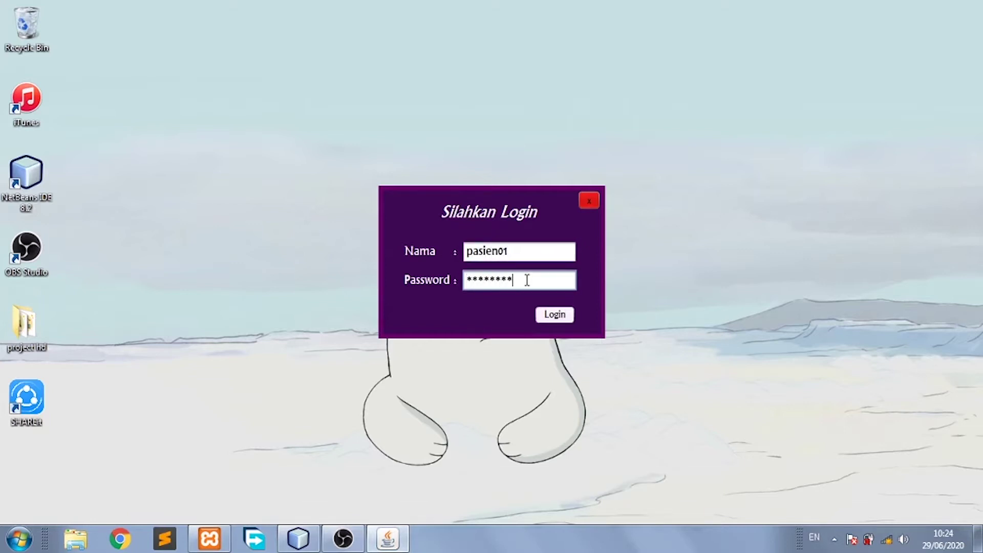
left_click(543, 310)
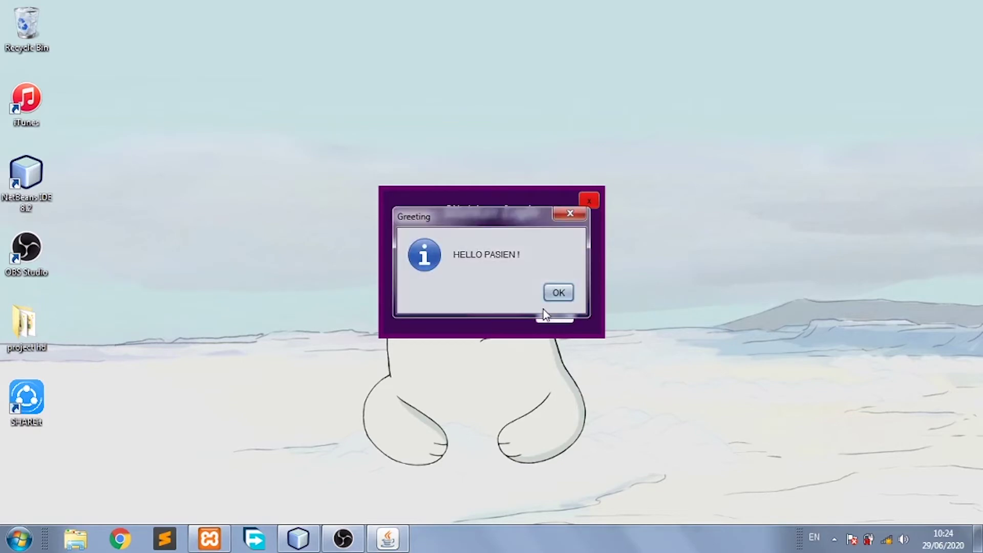
left_click(558, 293)
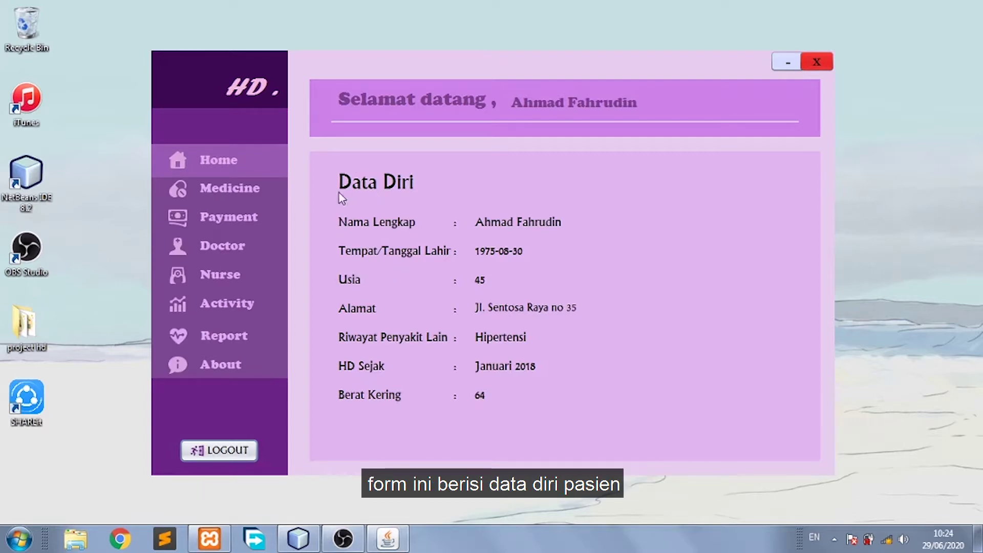
View the six medicine descriptions, including Clonidine, Calos, Vitamin B12 and Sodium Bicarbonate, then open Payment.
left_click(278, 203)
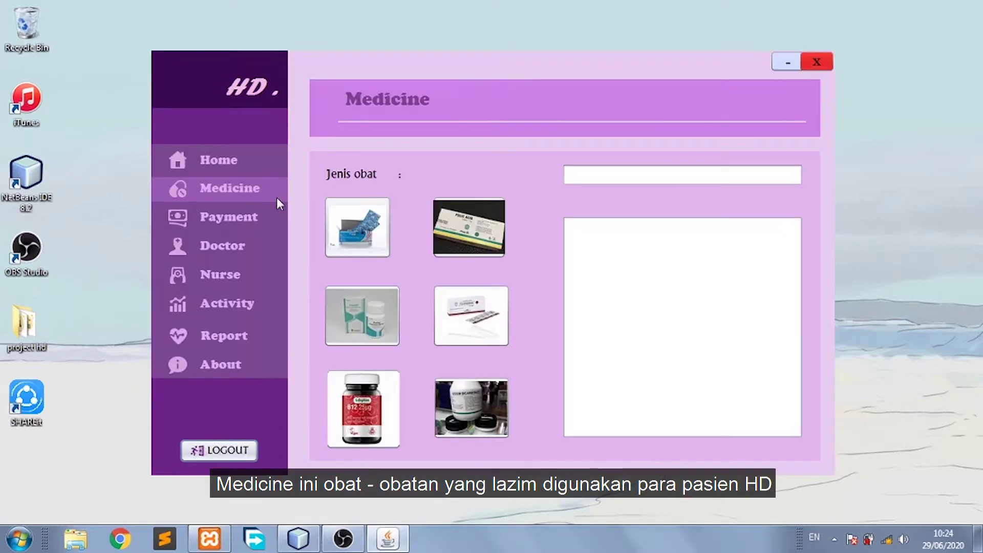
left_click(362, 229)
left_click(446, 238)
left_click(461, 312)
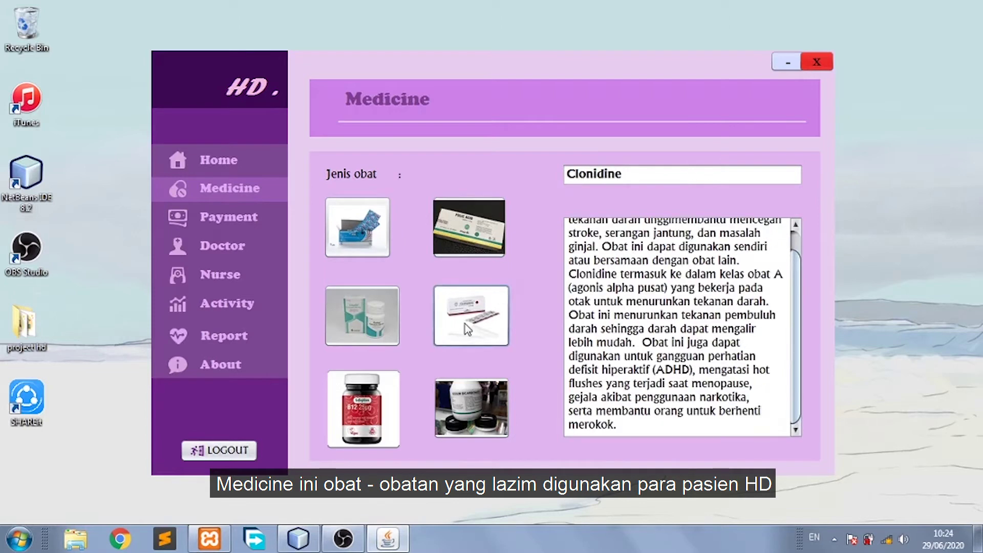
left_click(371, 328)
left_click(372, 429)
left_click(459, 414)
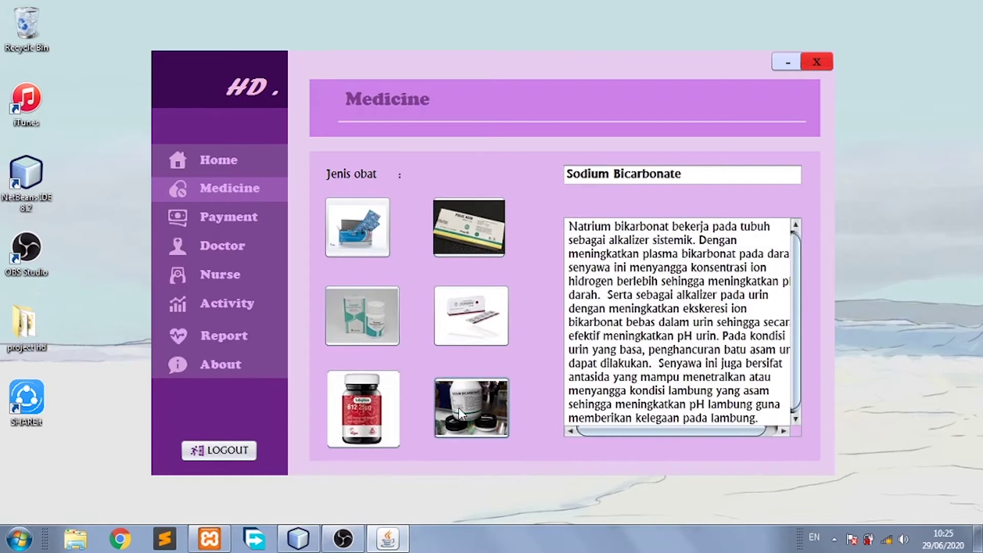
left_click(244, 217)
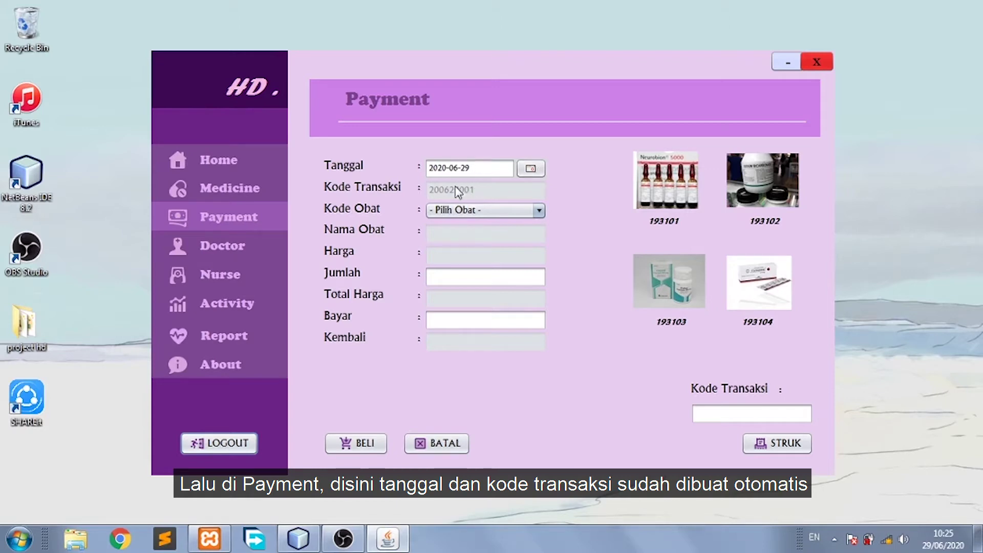
Buy one Sangobion (code 193101), pay 30000 for 10000 change, and save the transaction.
left_click(538, 210)
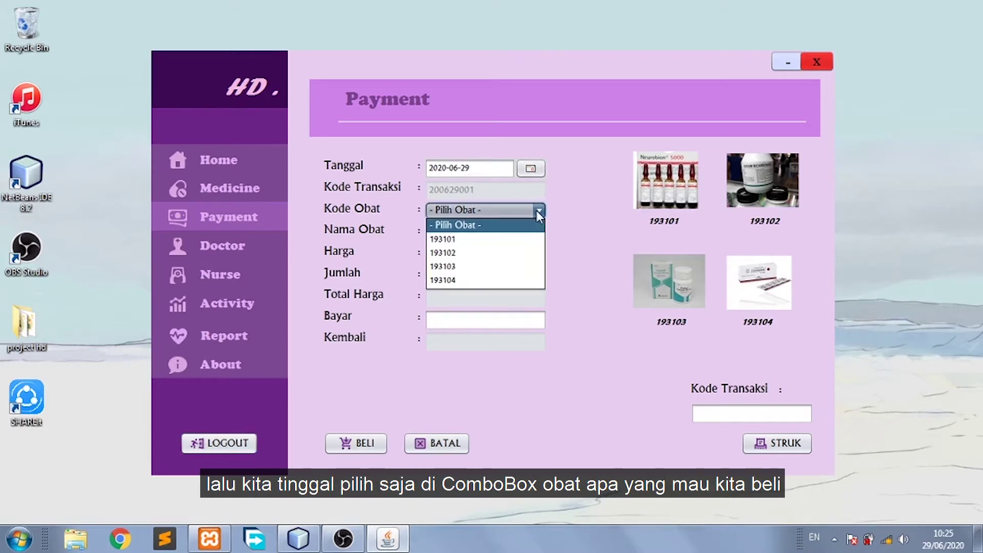
left_click(518, 239)
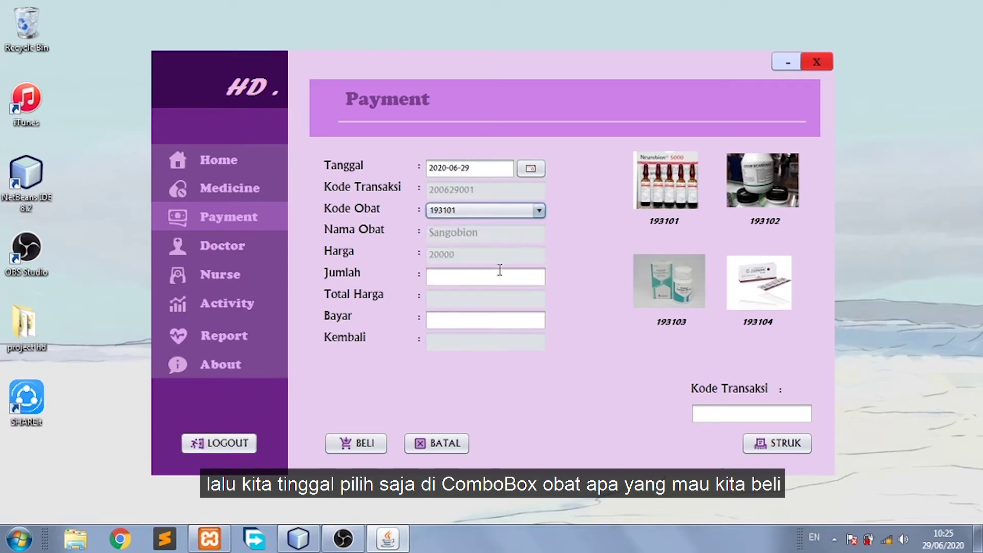
left_click(500, 269)
type("1")
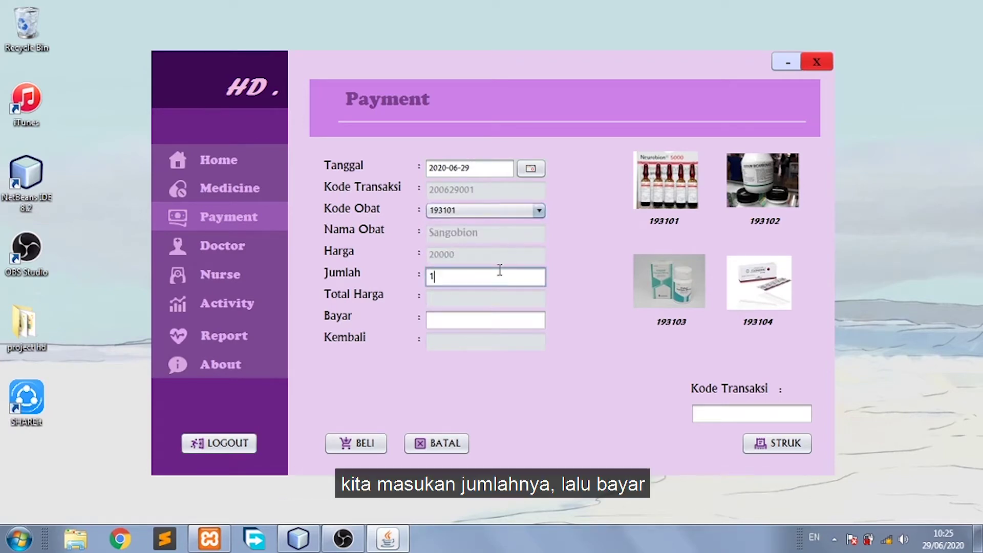
key("Return")
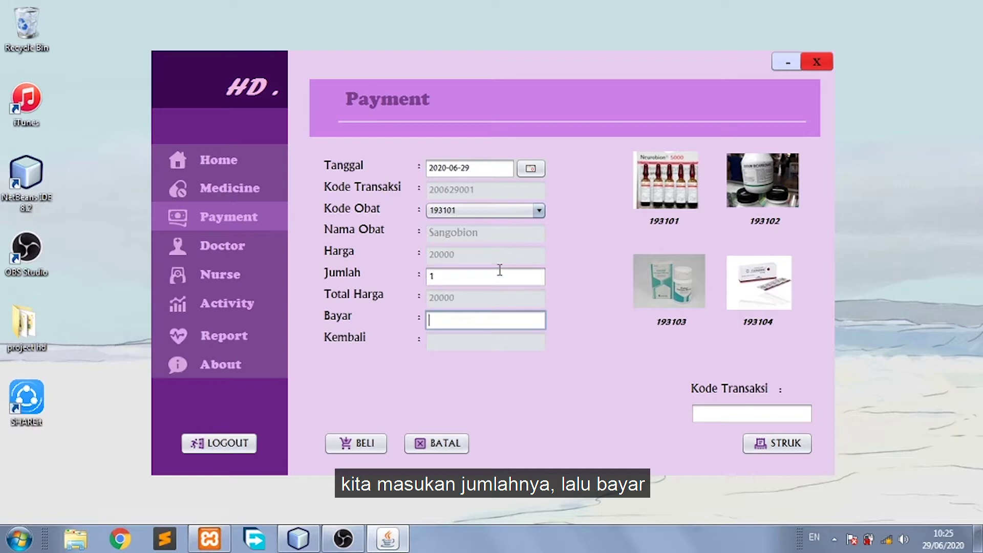
type("30000")
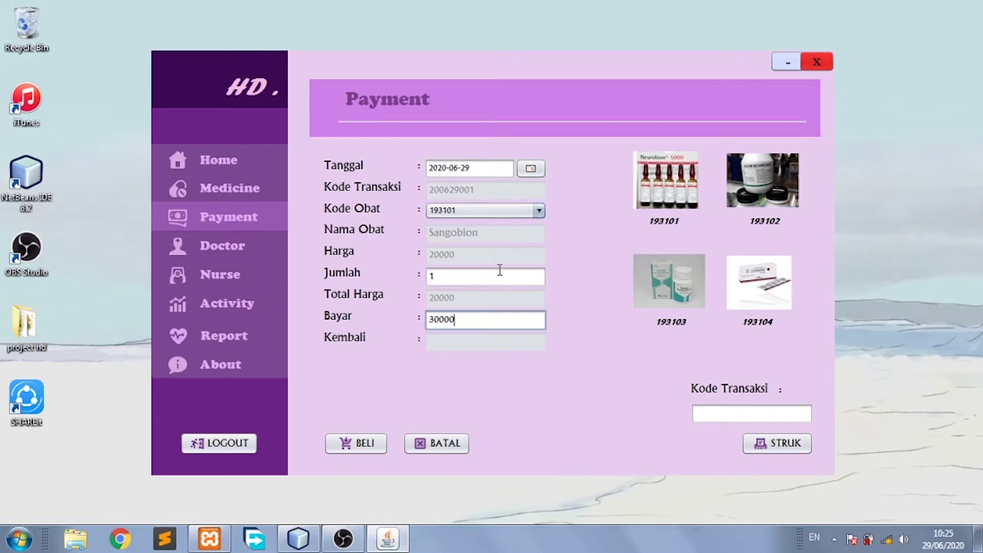
key("Return")
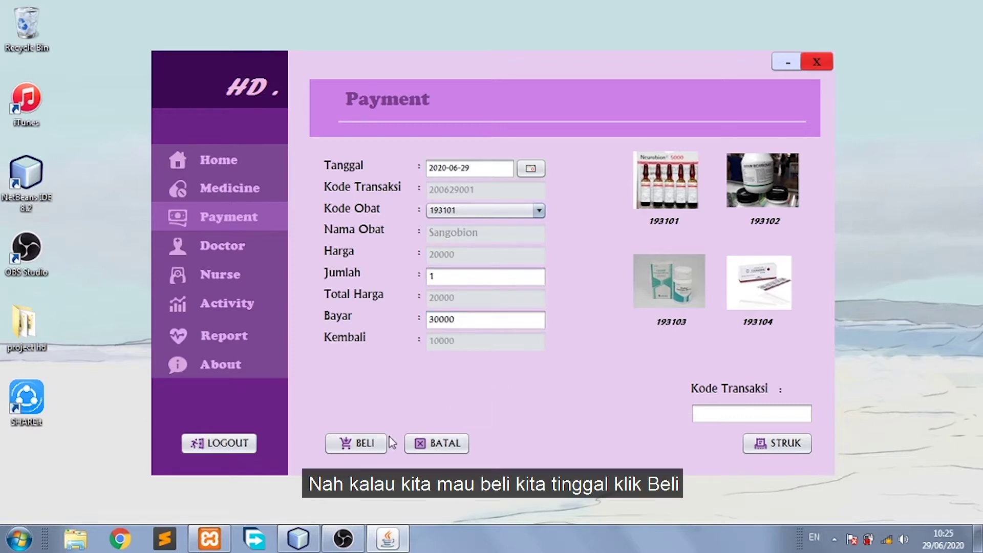
left_click(370, 439)
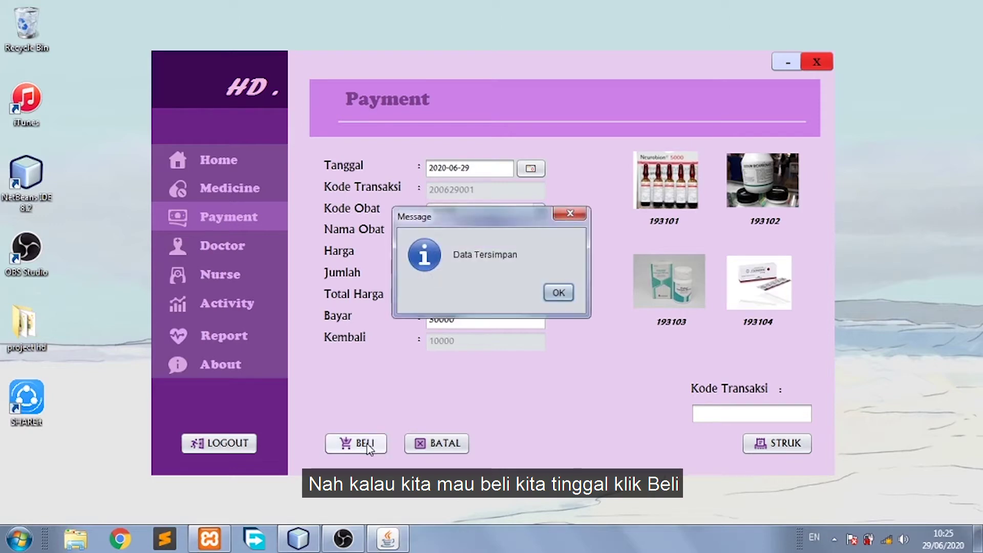
left_click(558, 292)
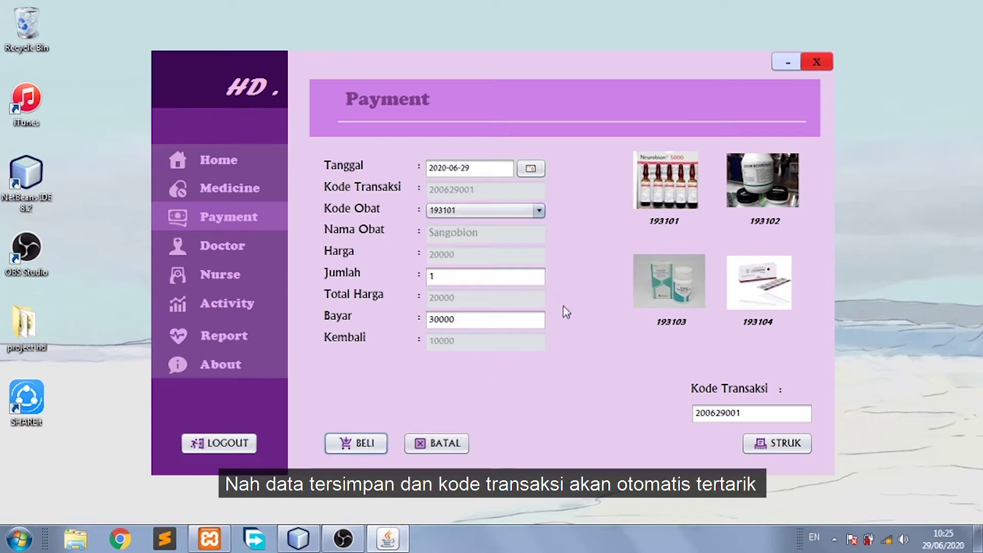
Preview the receipt for transaction 200629001, then clear the Payment form for transaction 200629002.
left_click(768, 450)
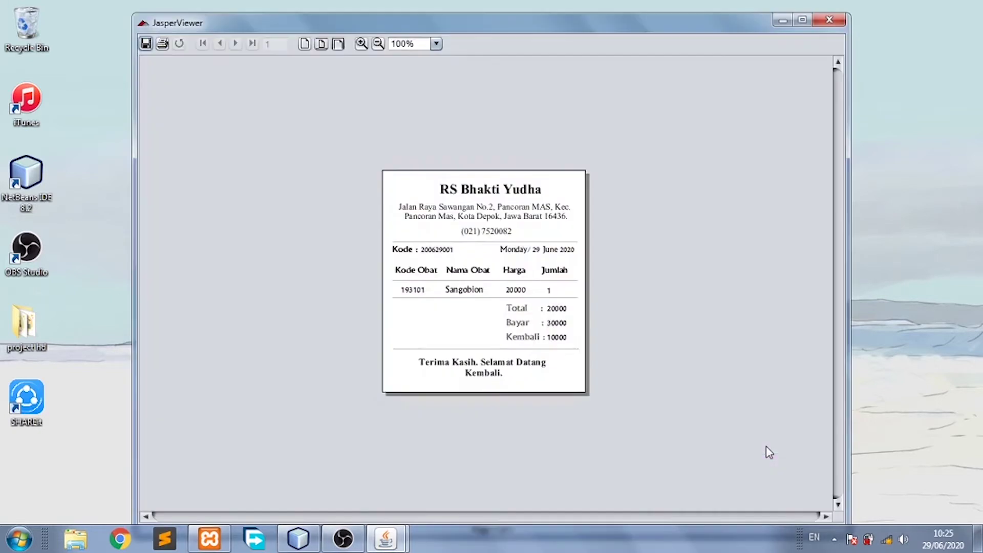
left_click(823, 23)
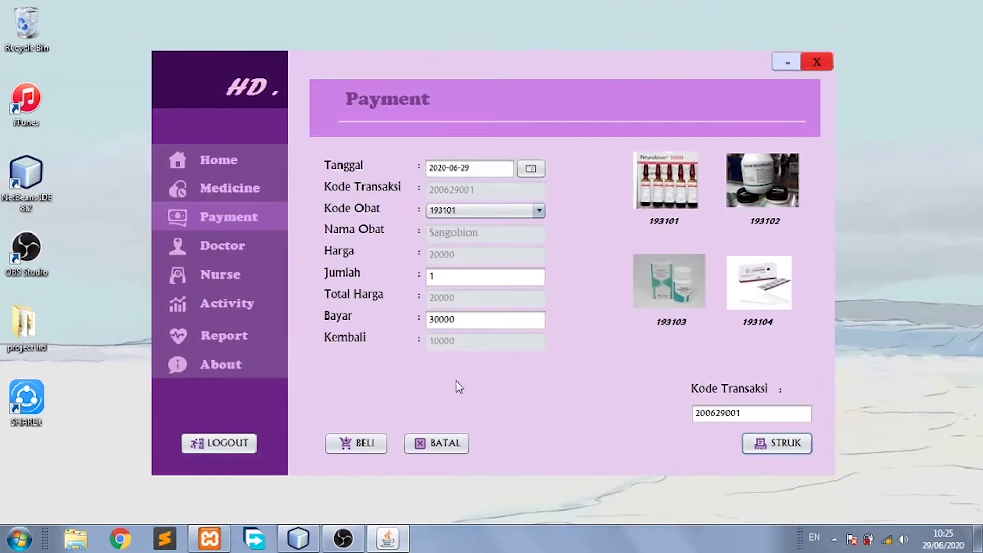
left_click(446, 441)
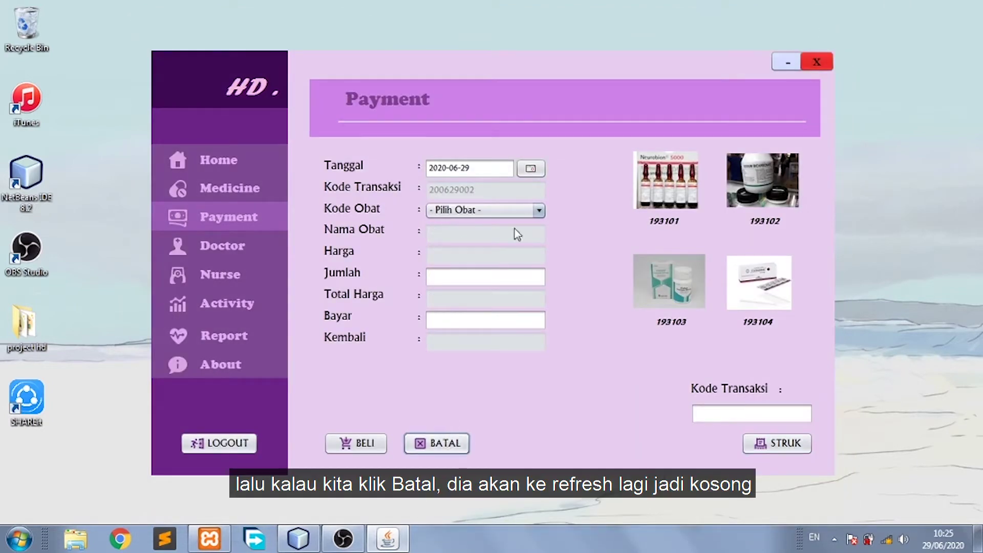
On the Doctor page, look up a doctor by NIP and then clear the form.
left_click(275, 248)
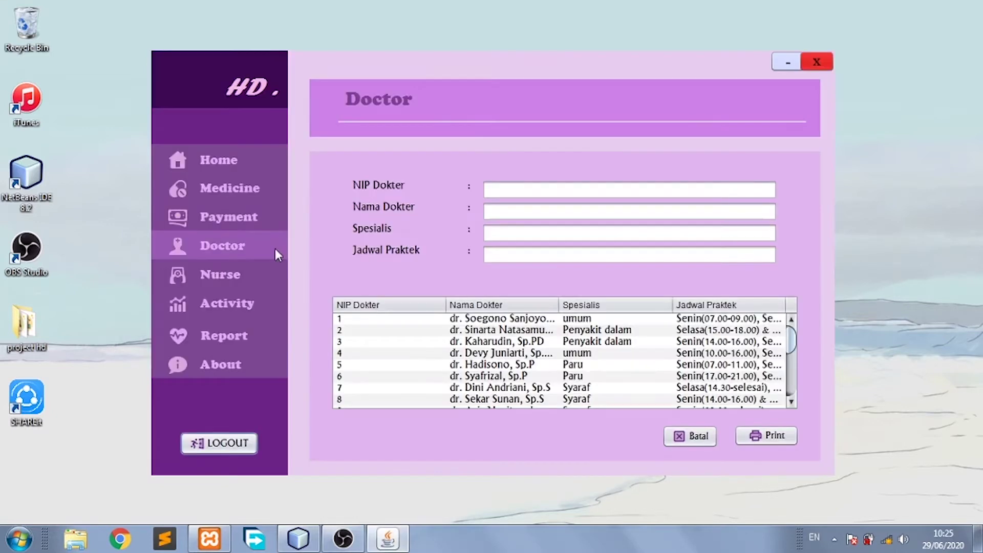
left_click(521, 192)
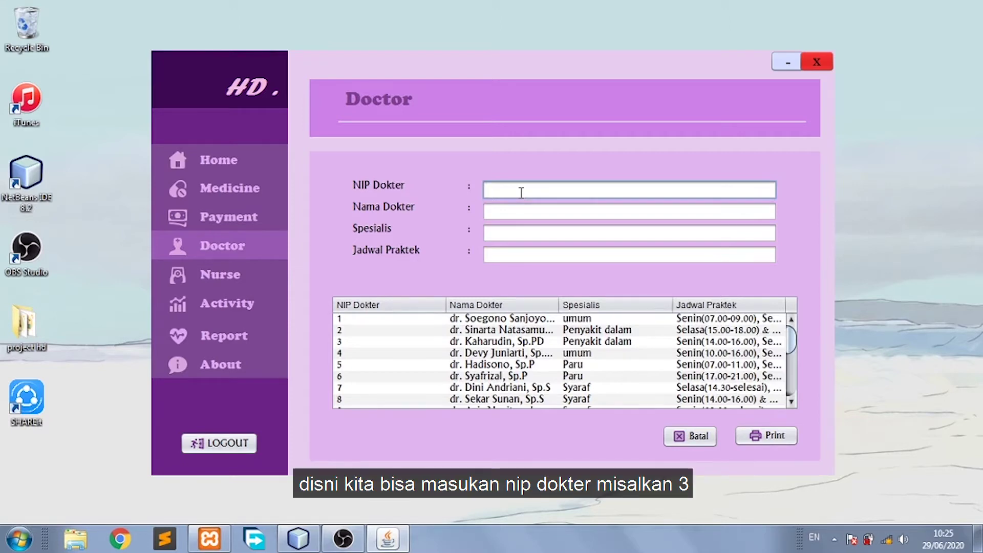
key("Return")
key("Return")
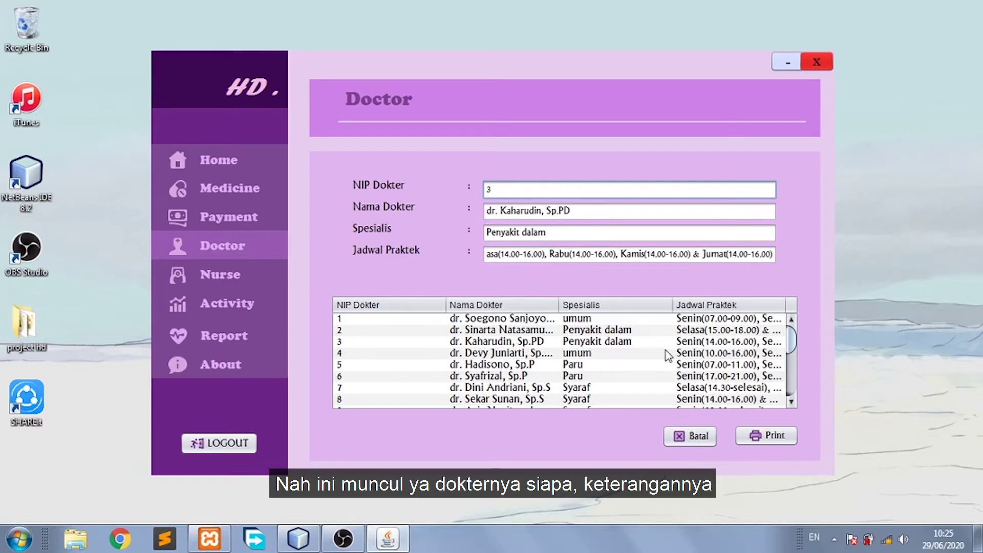
left_click(689, 439)
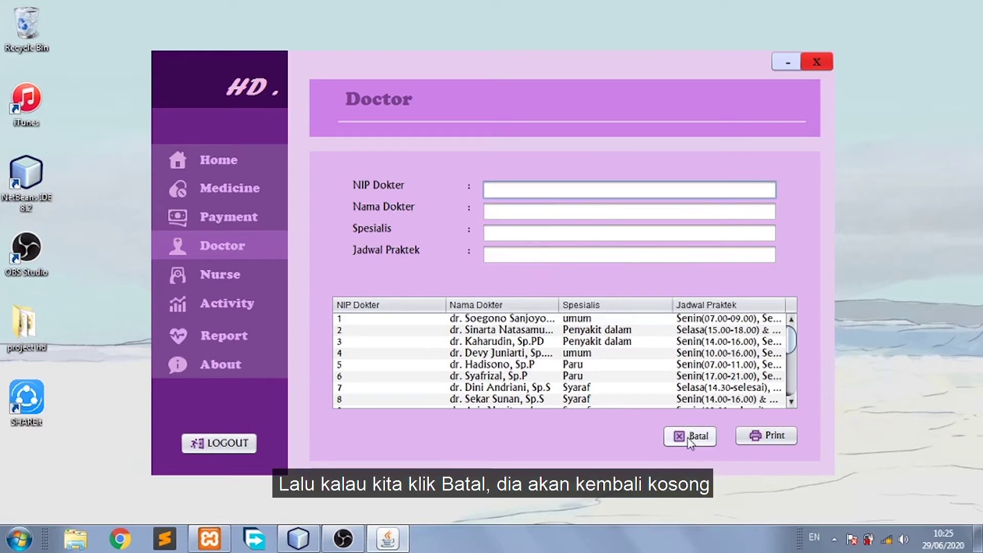
Print and scroll through the 20-doctor Jadwal Praktek Dokter schedule report, then close it.
left_click(789, 434)
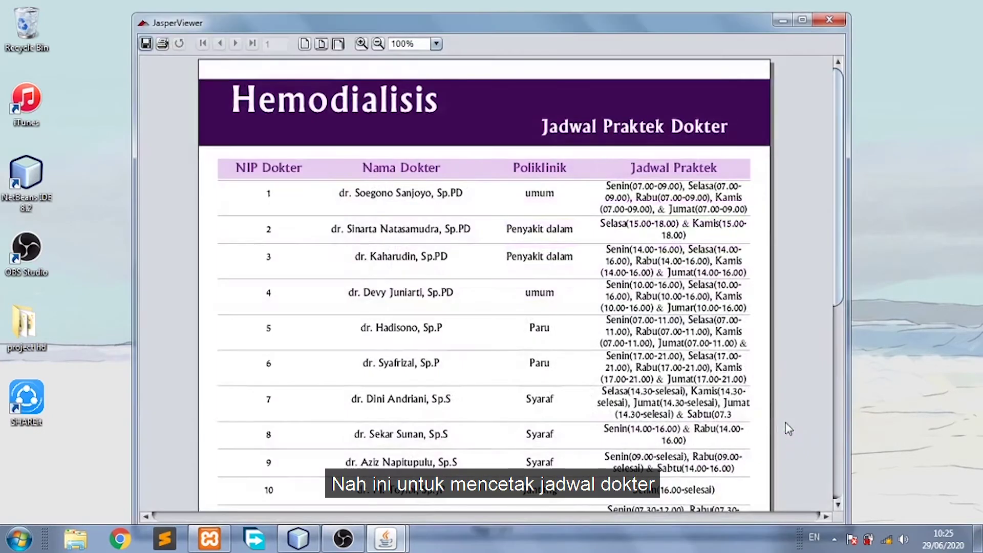
left_click_drag(835, 238, 811, 432)
left_click(829, 20)
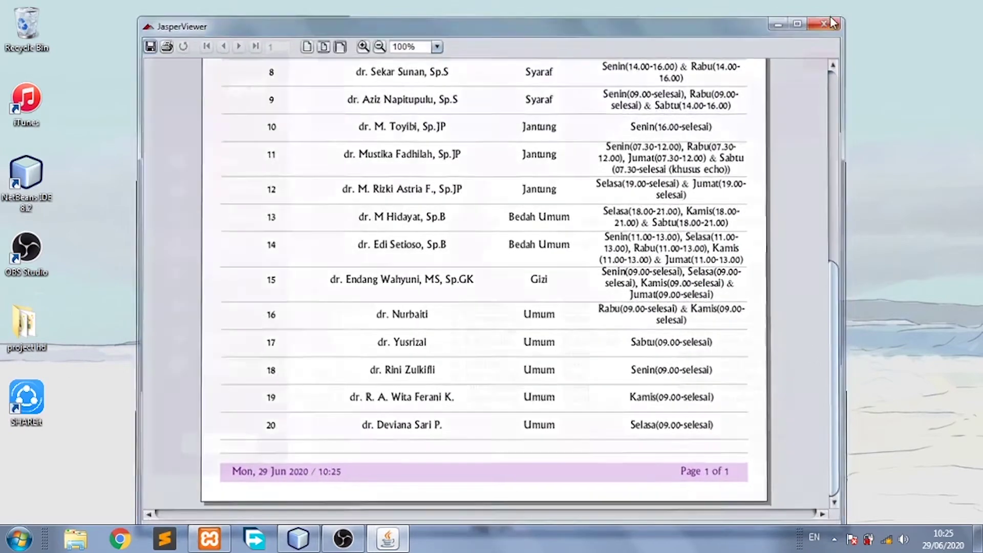
On the Nurse page, look up a nurse by NIP and dismiss the data-found message.
left_click(285, 276)
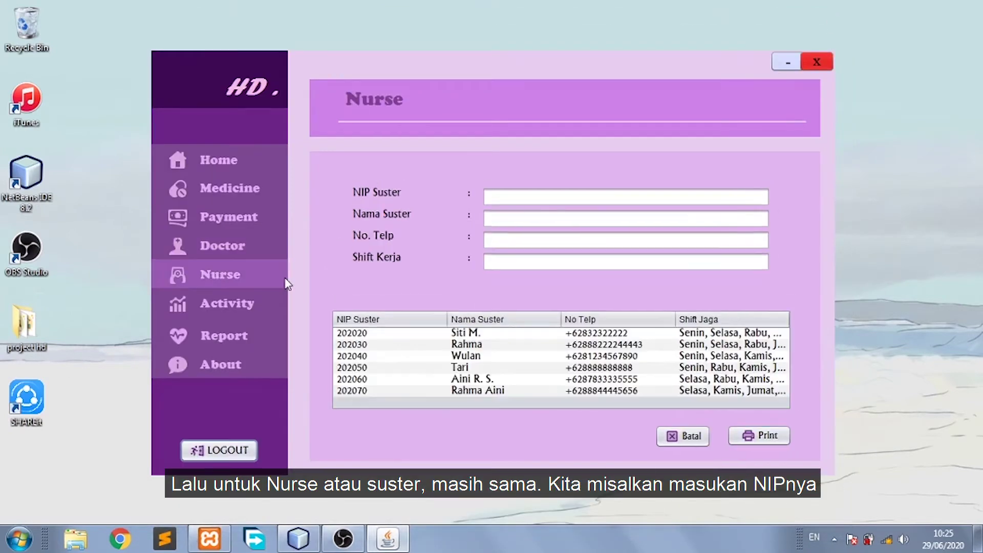
left_click(497, 197)
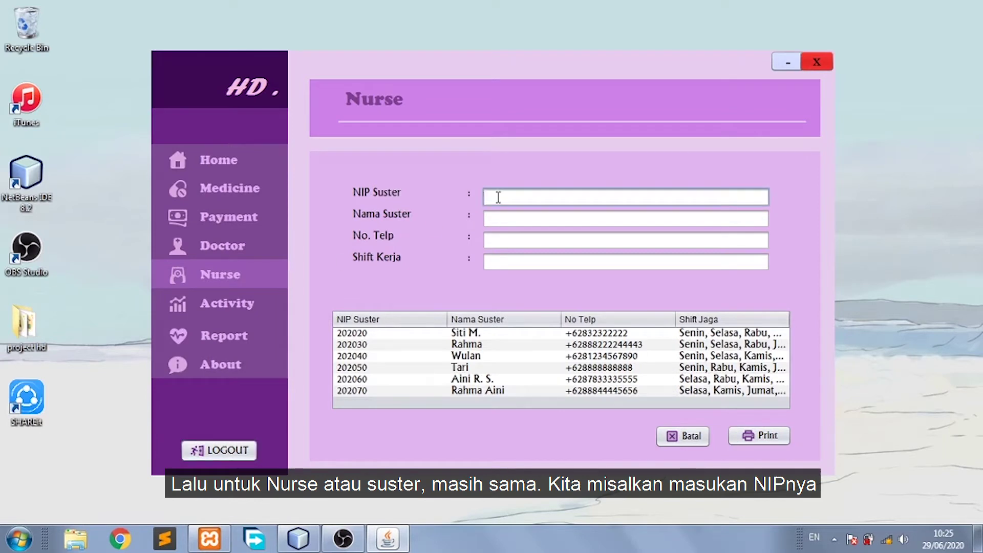
type("202030")
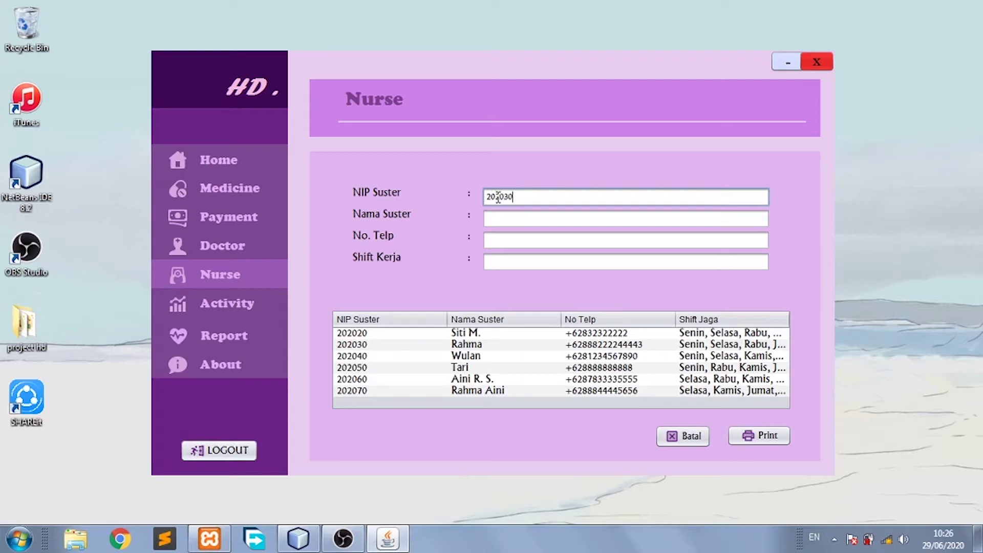
key("Return")
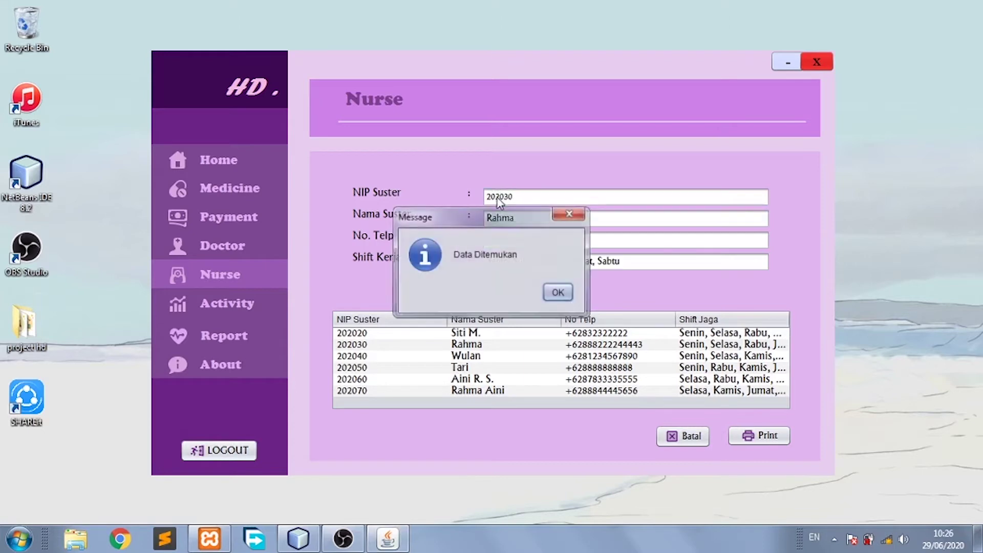
key("Return")
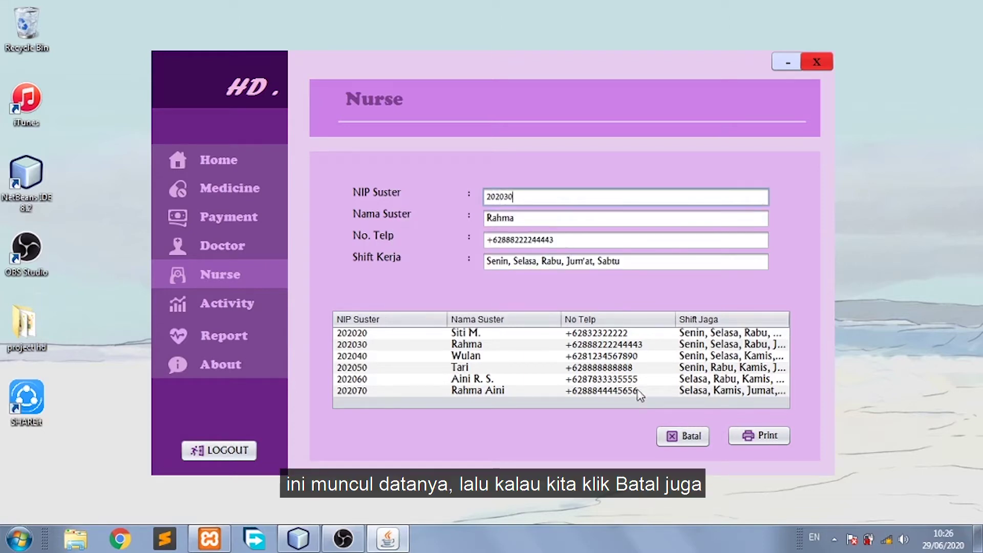
Clear the nurse form, then preview and close the Shift Jaga Suster report.
left_click(678, 437)
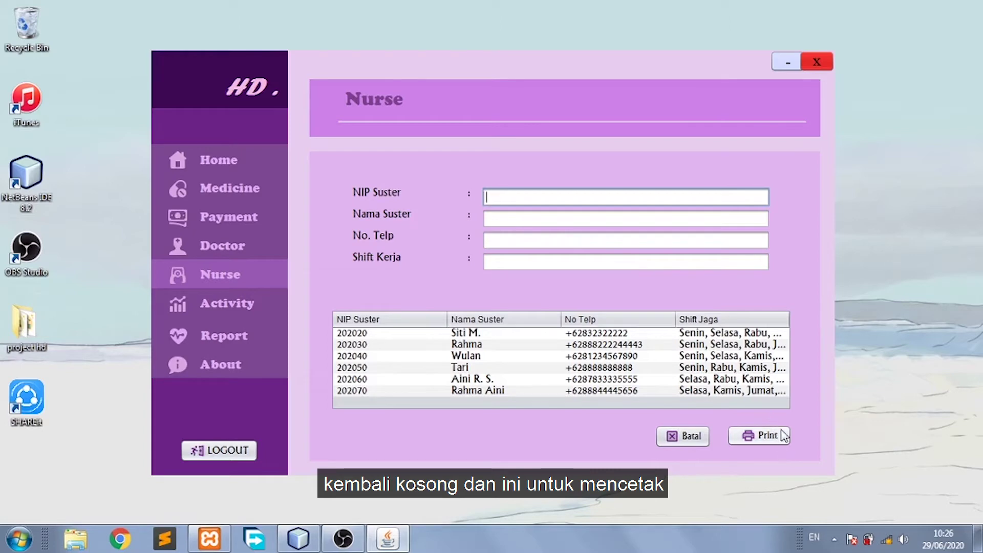
left_click(759, 435)
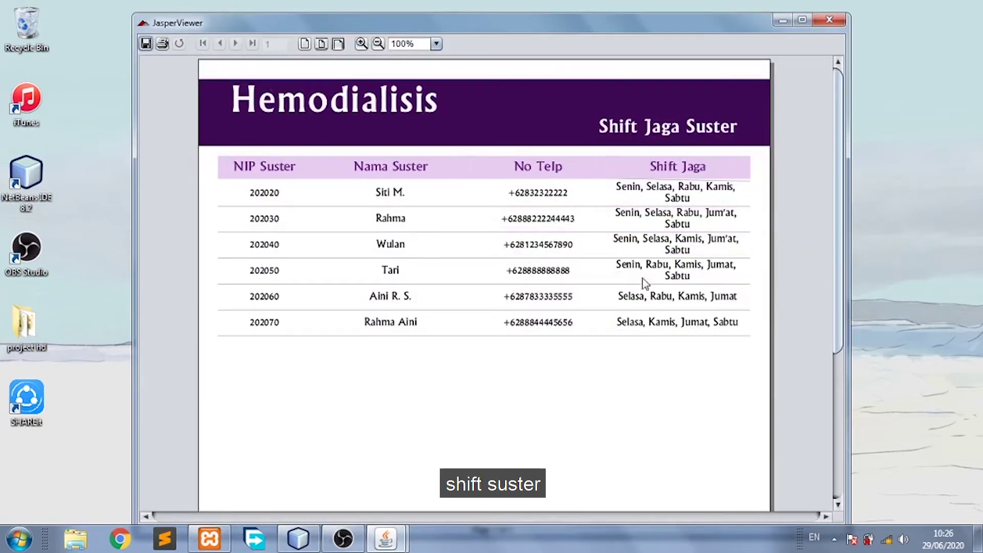
left_click(835, 24)
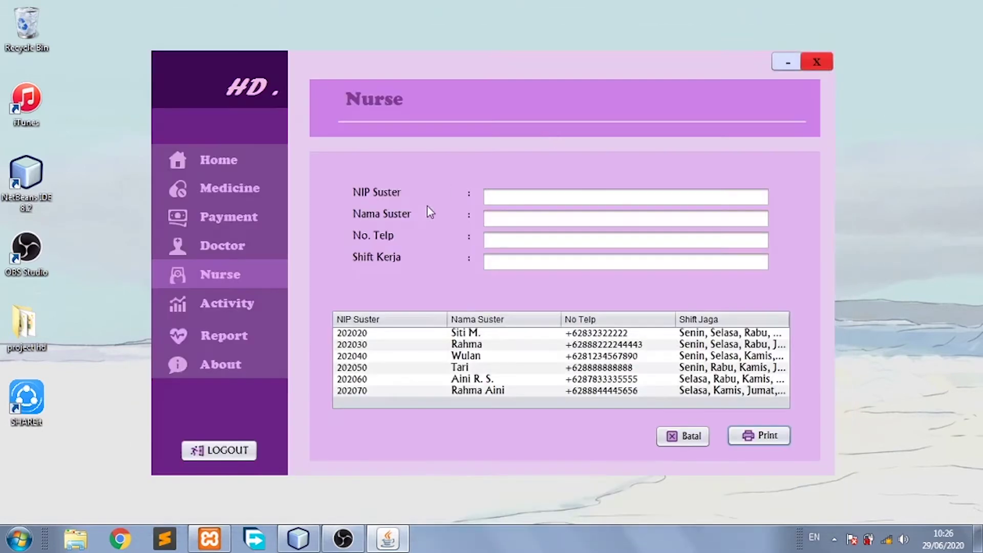
Start an activity record dated 1 June 2020 with arrival weight 60 and the attending nurse.
left_click(252, 311)
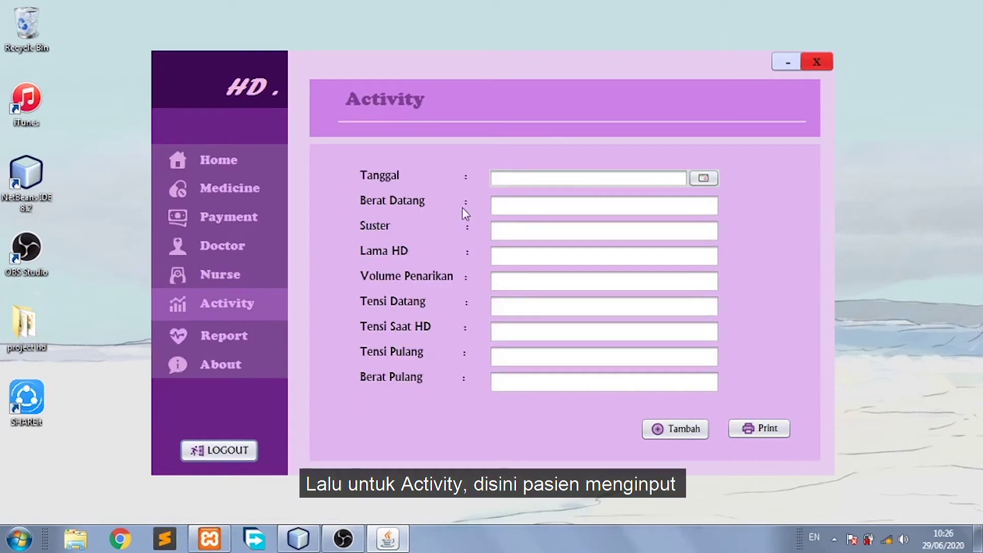
left_click(704, 179)
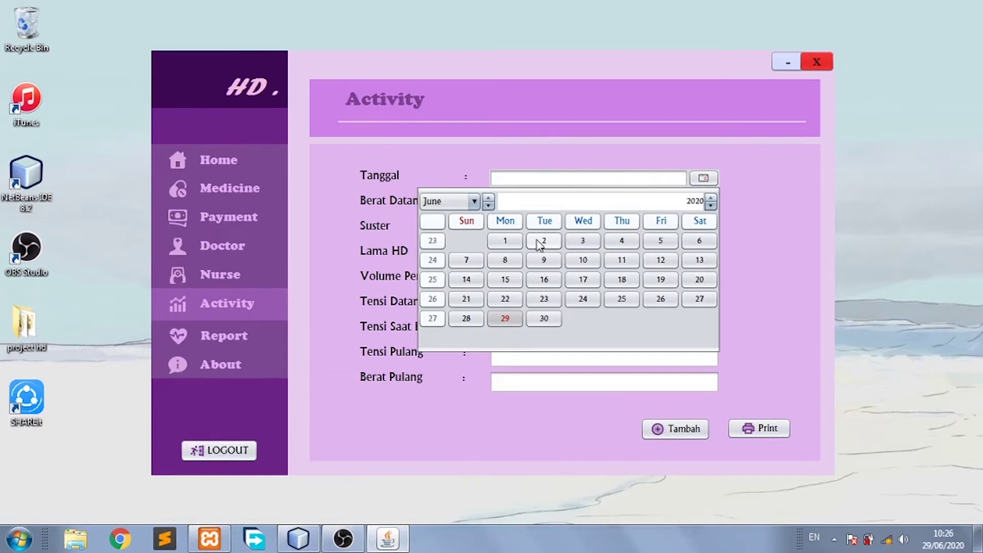
left_click(512, 242)
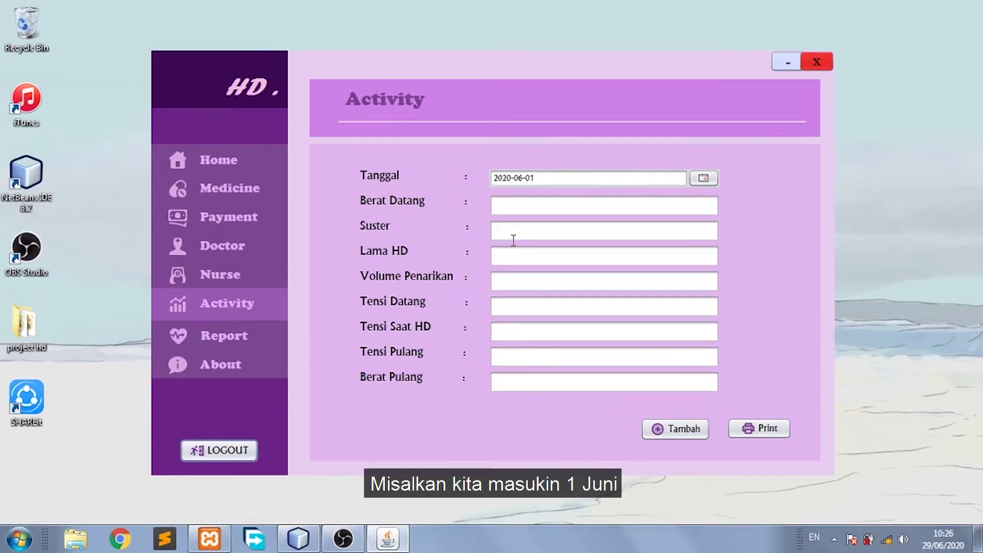
left_click(537, 208)
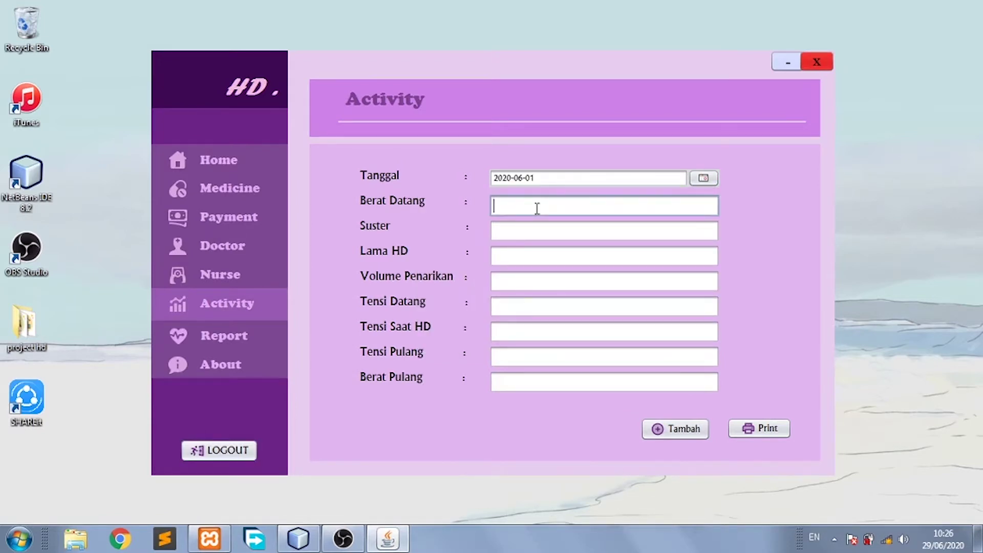
type("60")
key("Tab")
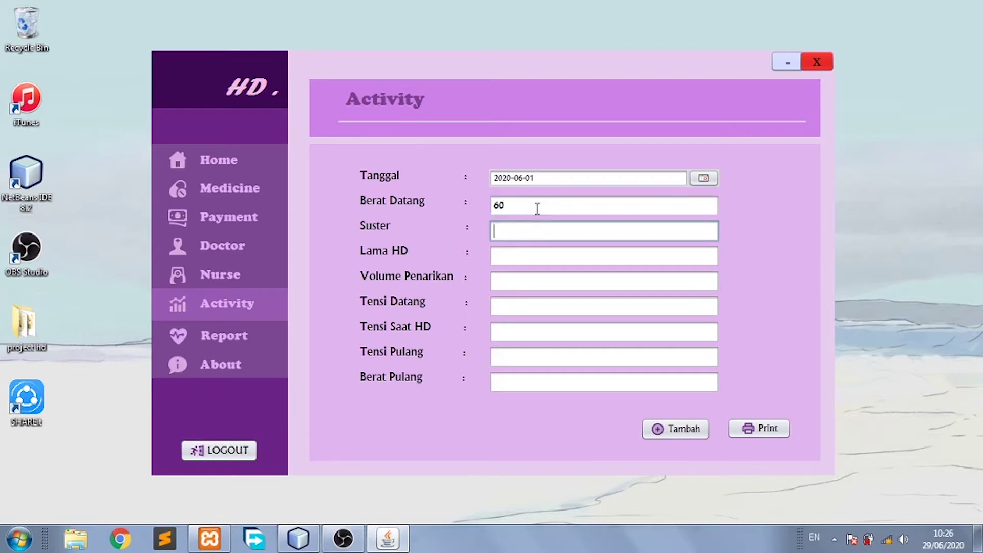
type("putri")
key("Tab")
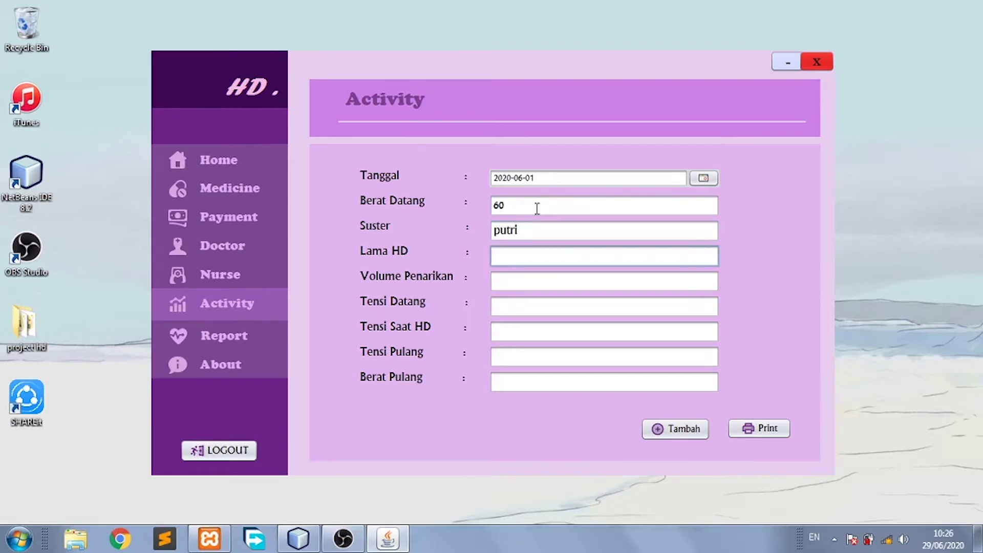
Enter 5 jam HD, volume 5000 and blood pressures 120/100, 110/100 and 110/100, then save.
type("5 jam")
key("Tab")
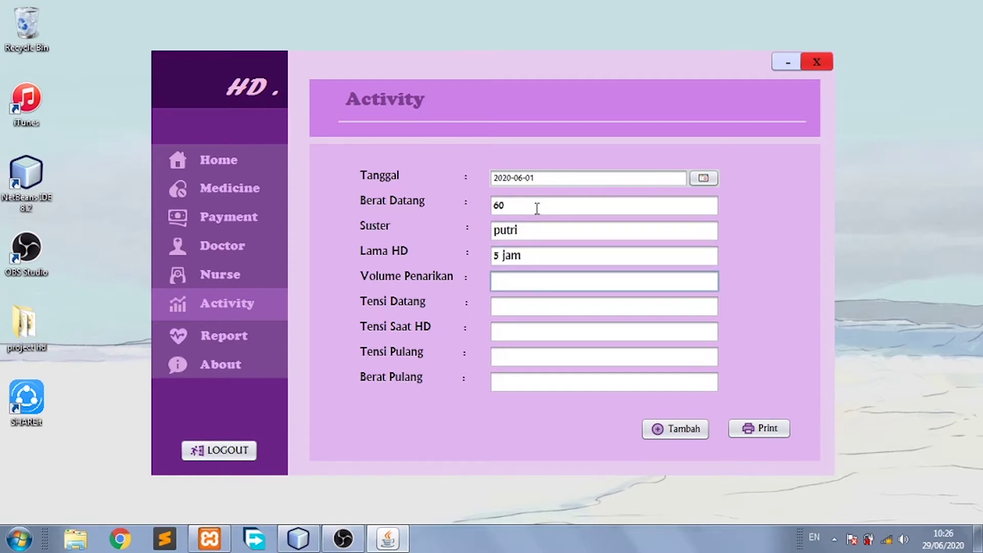
key("Tab")
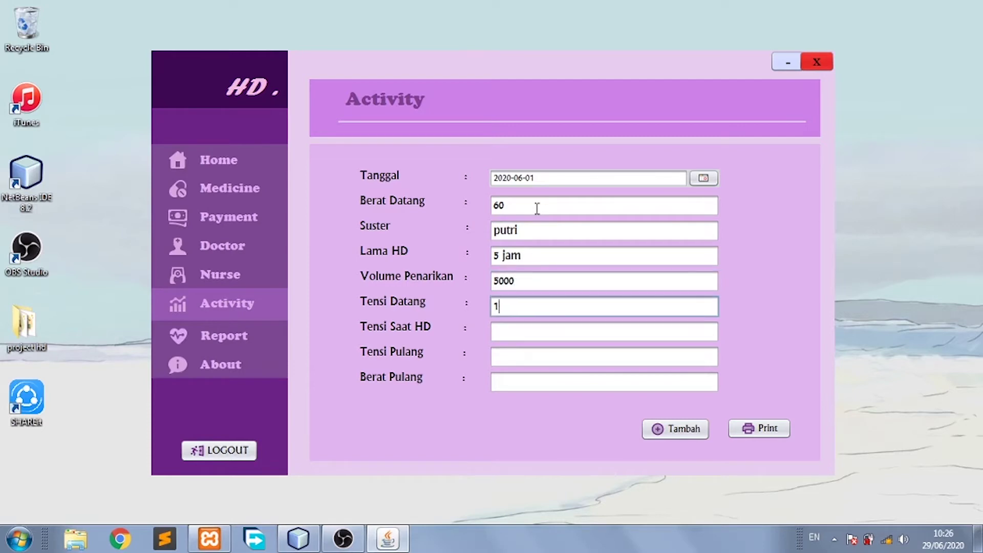
type("120/20")
key("Tab")
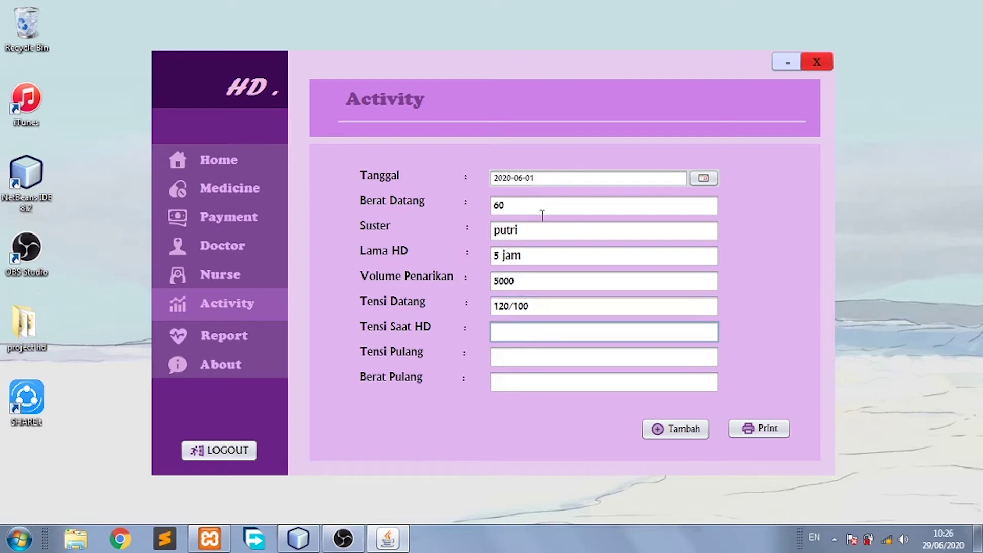
type("110/100")
key("Tab")
type("110")
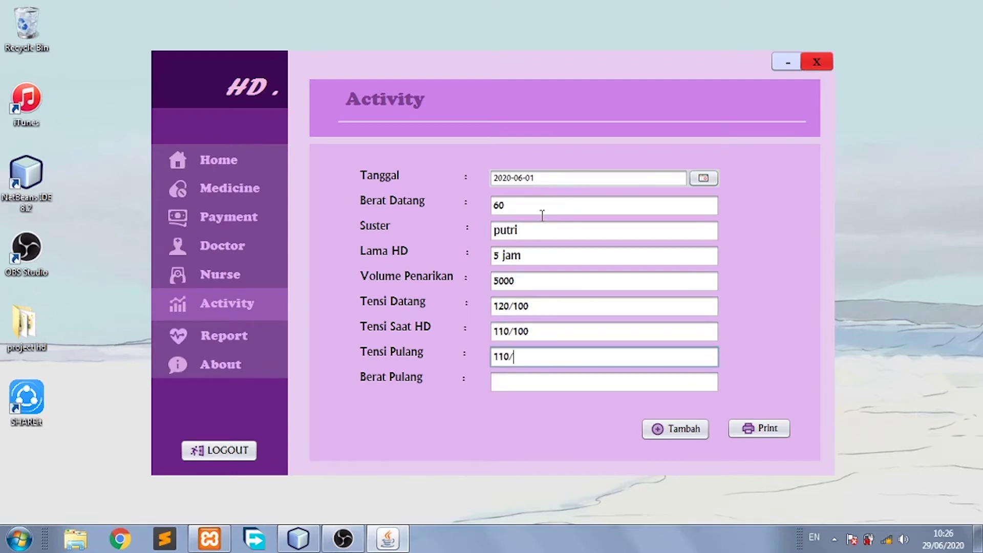
type("/100")
key("Tab")
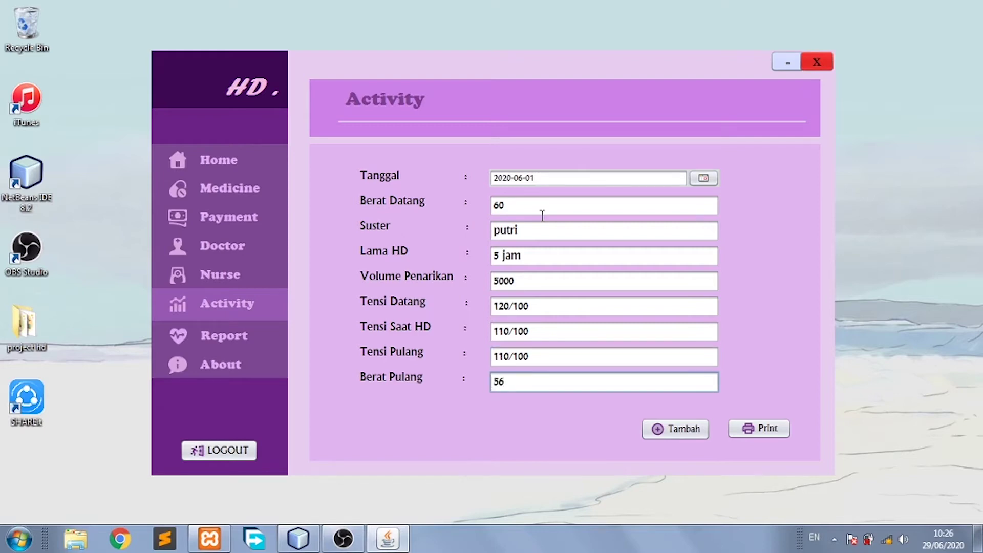
left_click(667, 431)
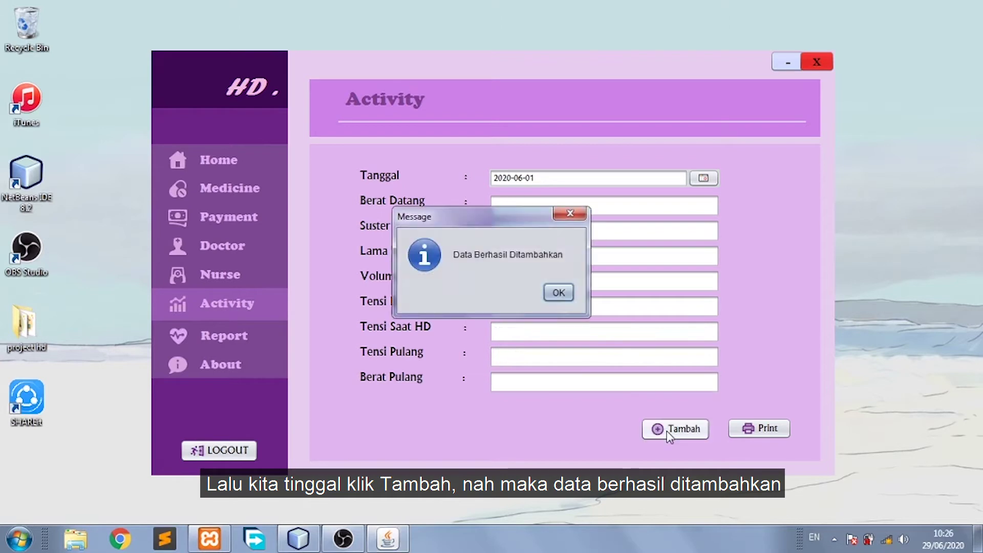
left_click(558, 293)
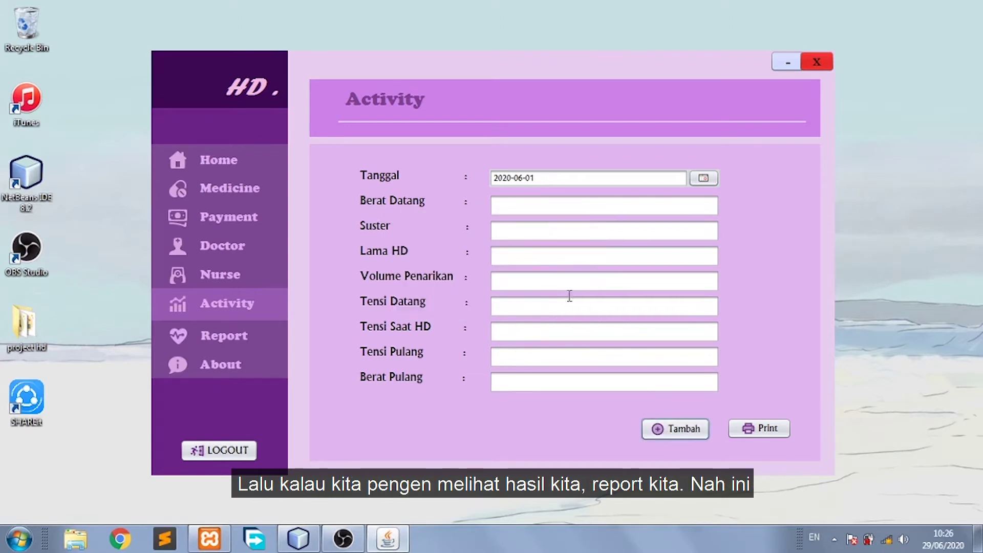
Preview and scroll through the patient's activity report, then close it.
left_click(759, 430)
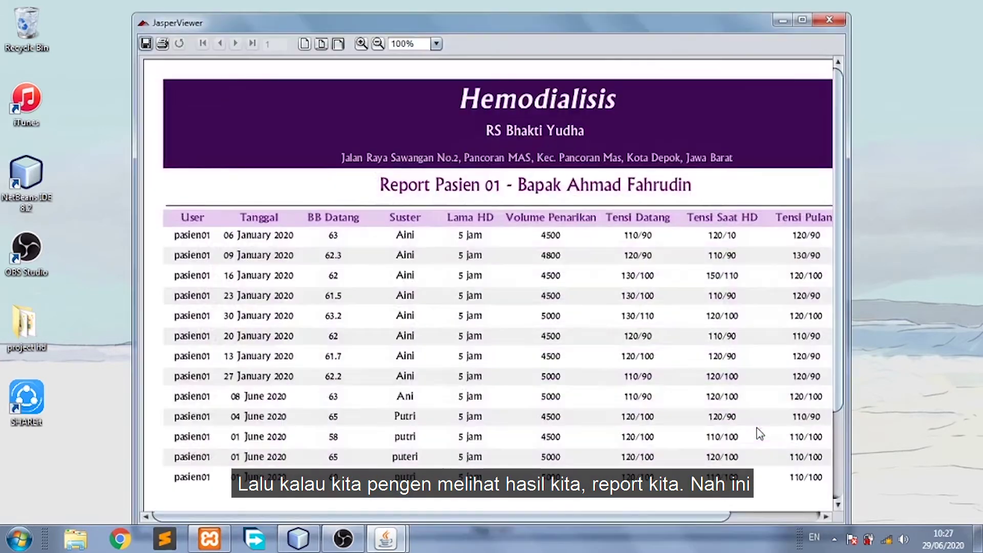
scroll(839, 189, "down", 2)
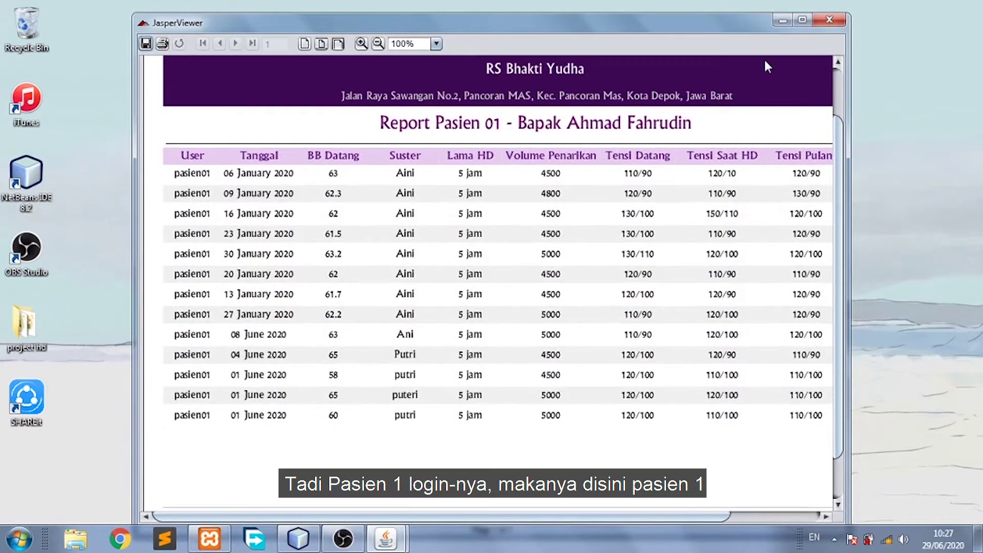
left_click(837, 24)
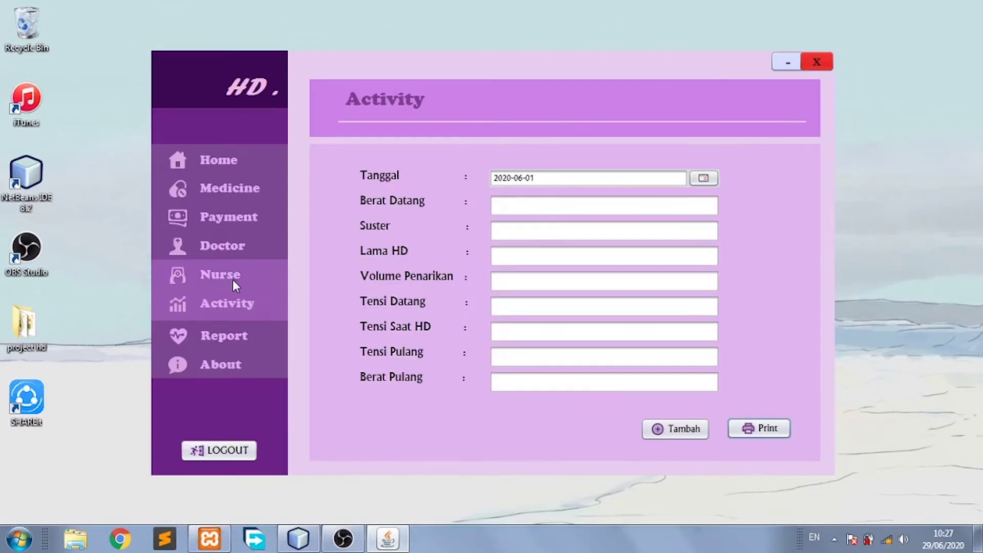
On the Report page, widen the Tanggal column and show the Print Report options.
left_click(250, 337)
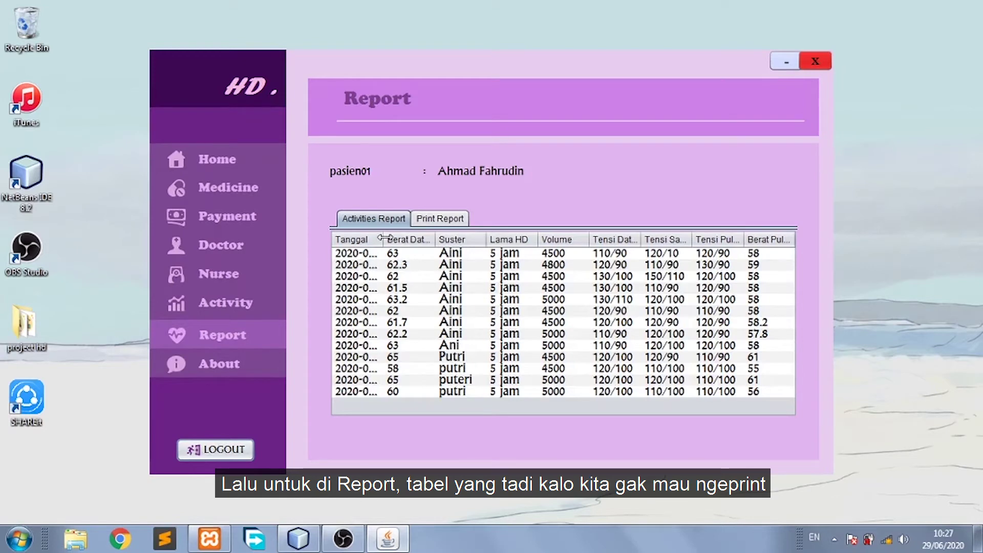
left_click_drag(383, 238, 398, 239)
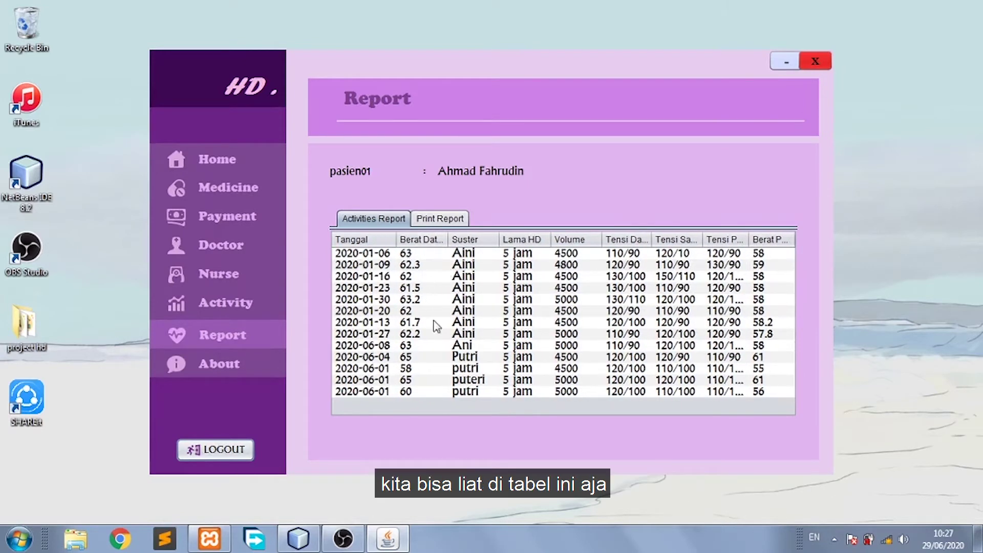
left_click(450, 219)
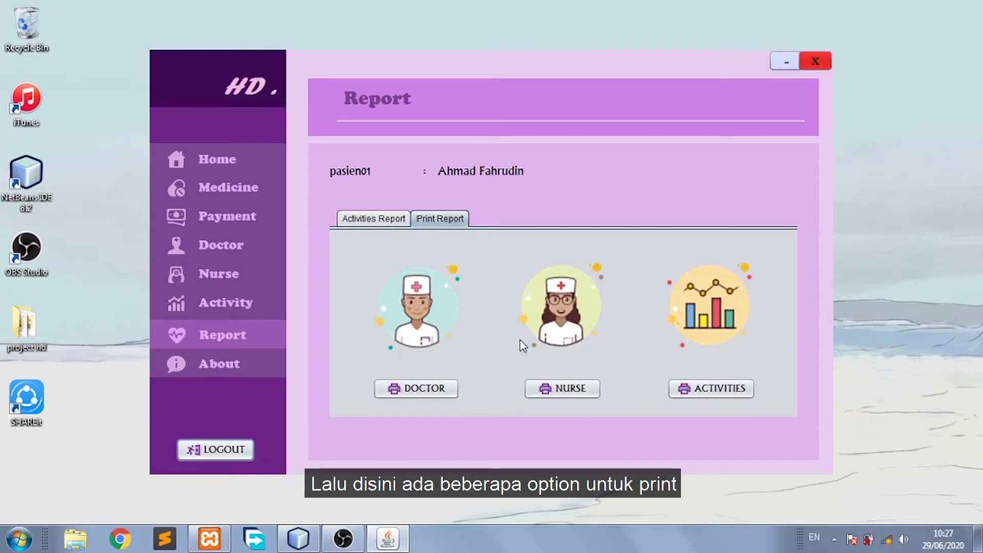
left_click(438, 392)
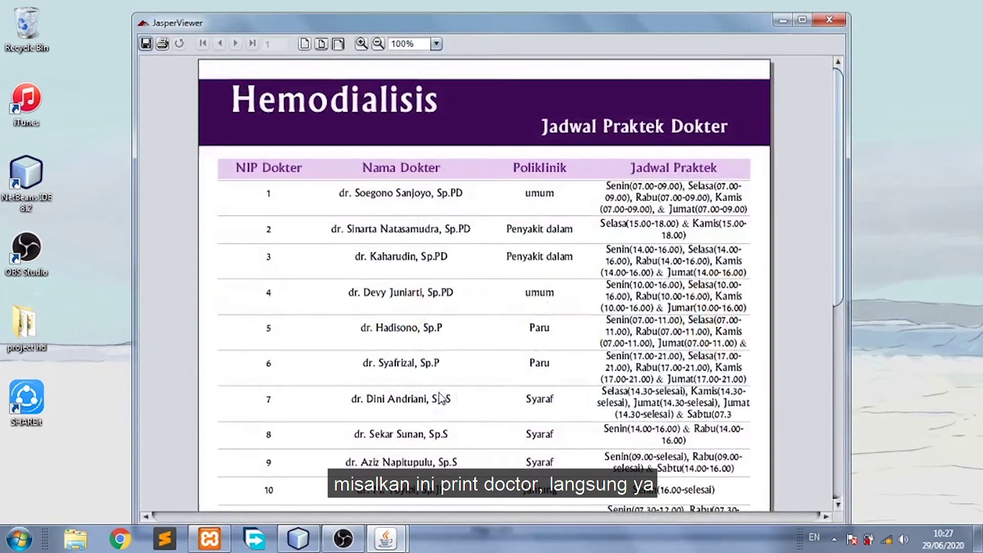
left_click(842, 20)
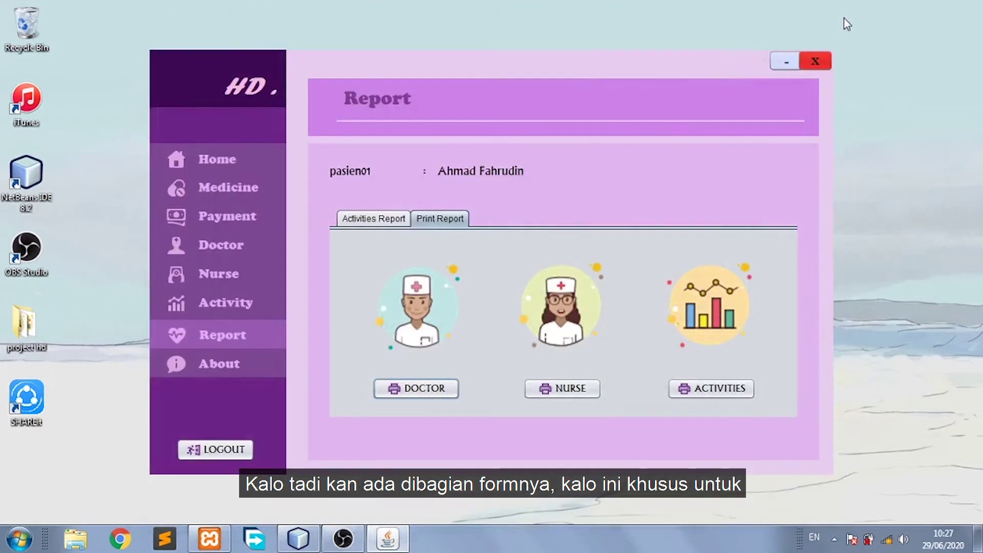
left_click(565, 399)
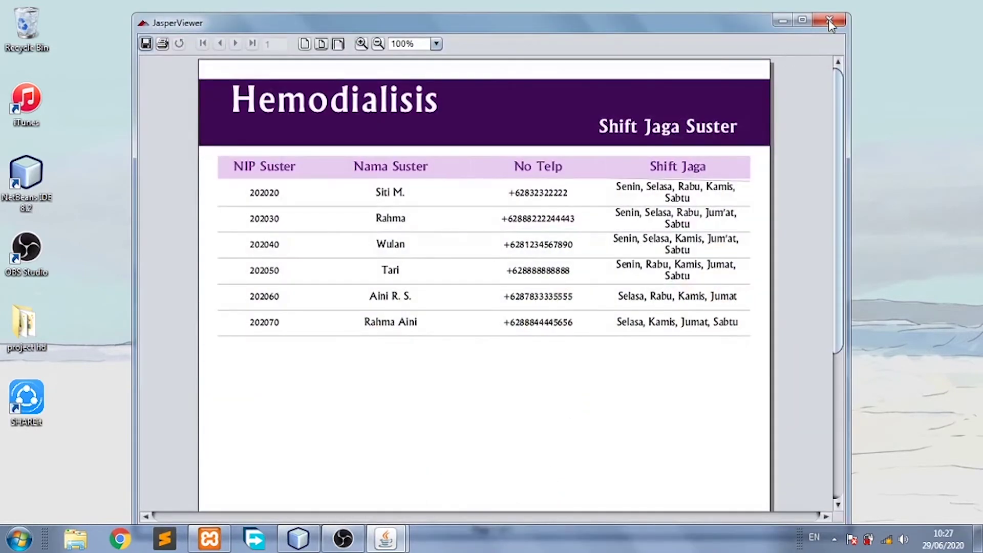
left_click(842, 19)
left_click(736, 381)
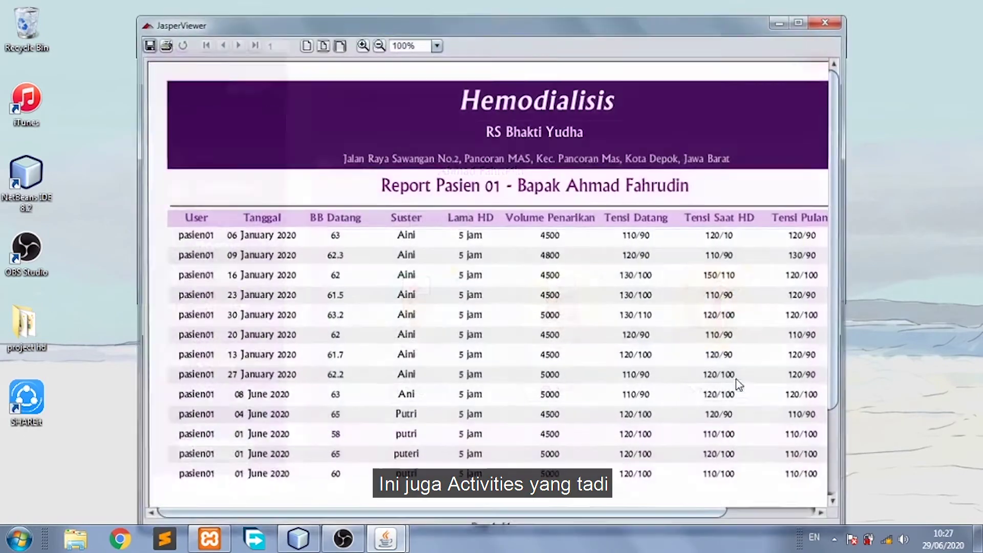
left_click(830, 22)
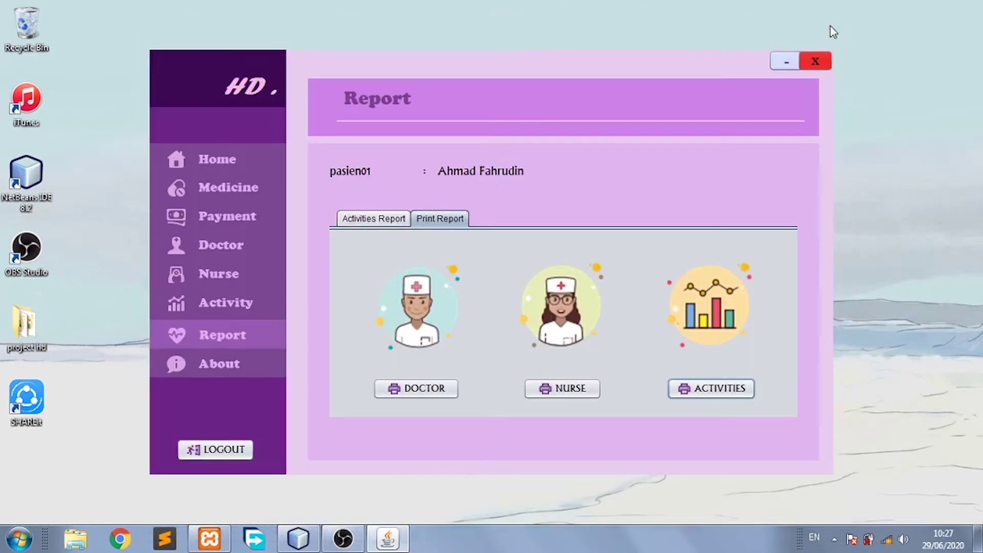
On the About page, view the VISI & MISI and FASILITAS sections, then choose the ICU facility.
left_click(244, 373)
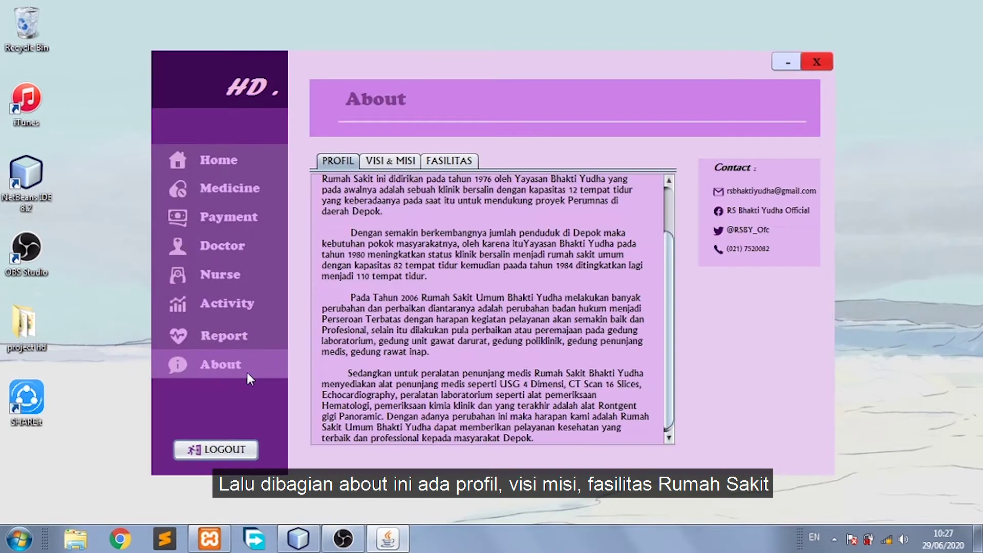
left_click(397, 162)
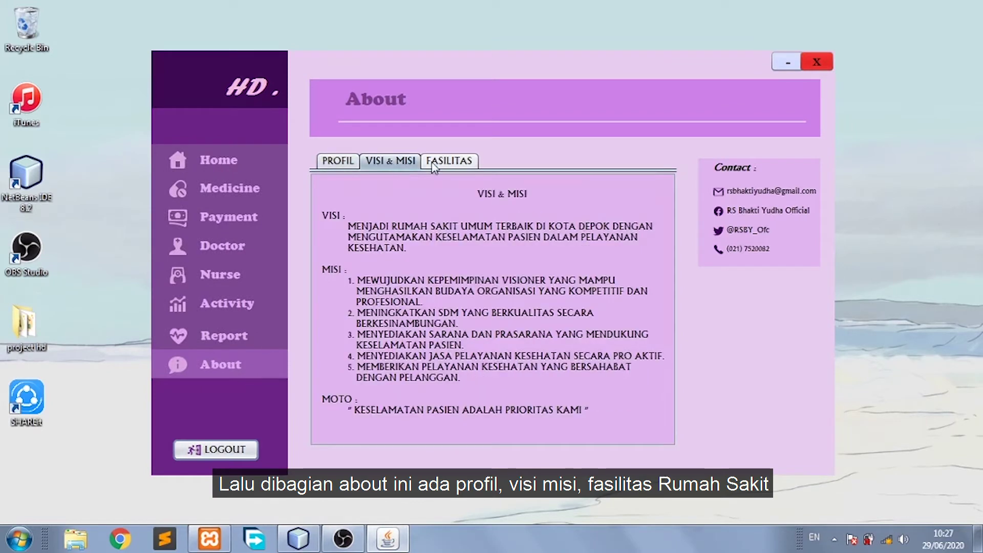
left_click(436, 163)
left_click(399, 185)
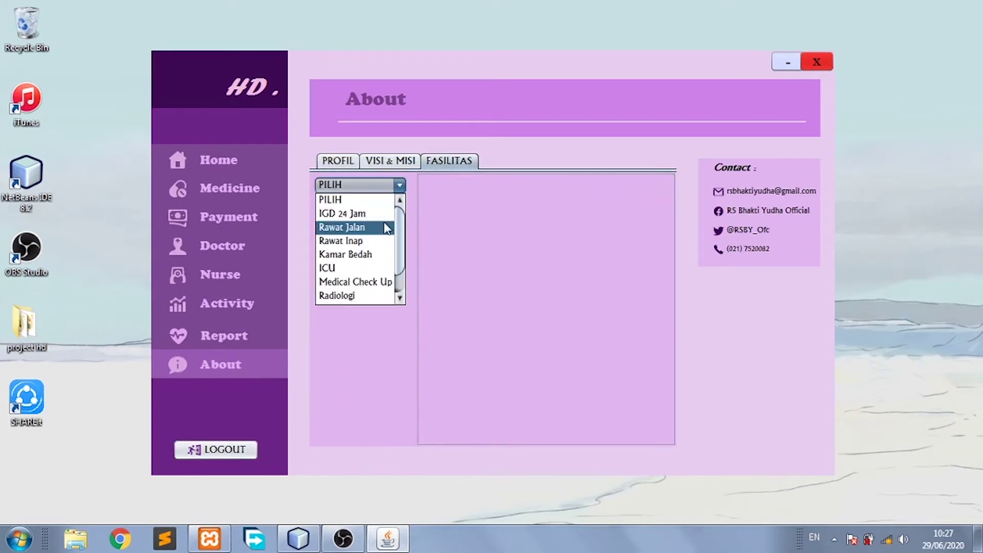
left_click(385, 224)
left_click(399, 186)
left_click(380, 272)
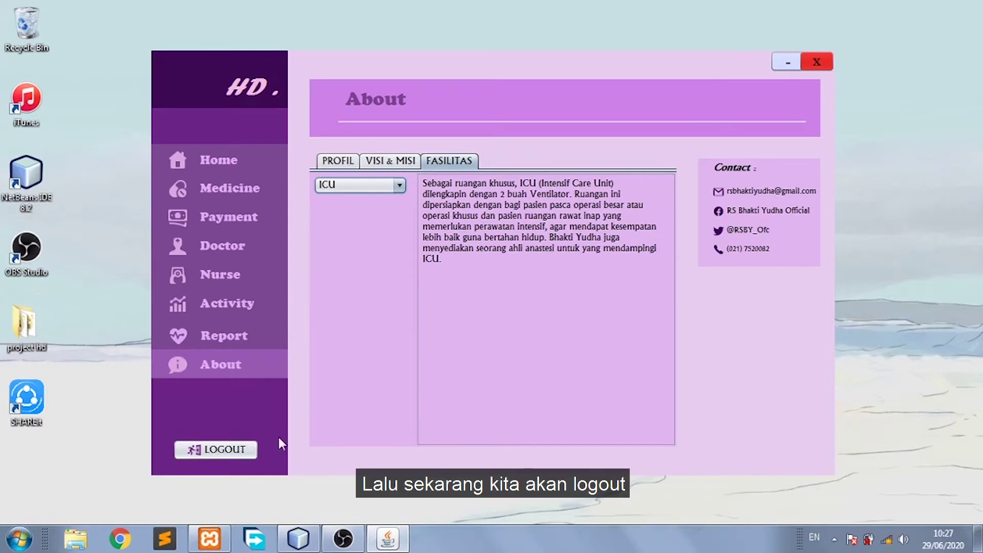
Log out, log back in with the nurse account, and dismiss the HELLO ADMIN greeting.
left_click(240, 452)
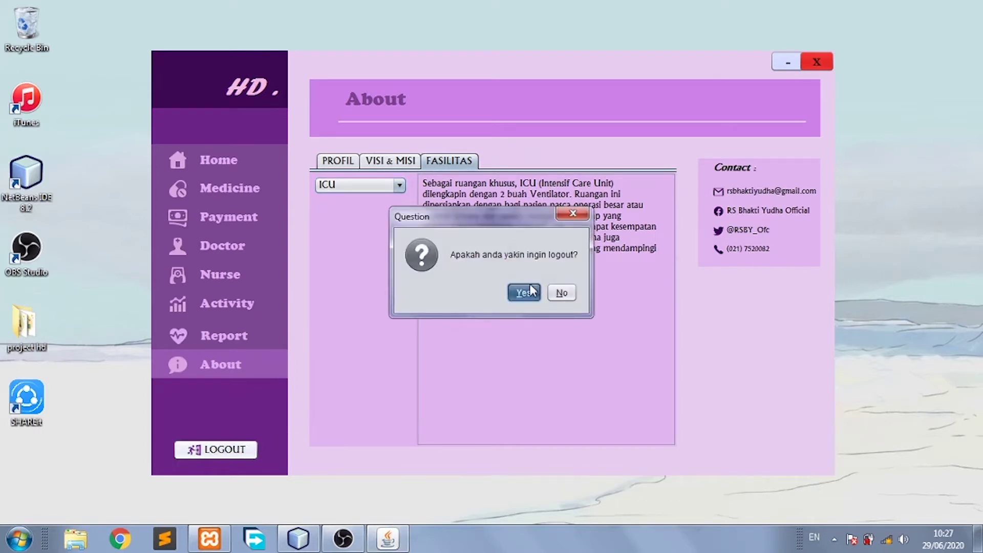
left_click(527, 292)
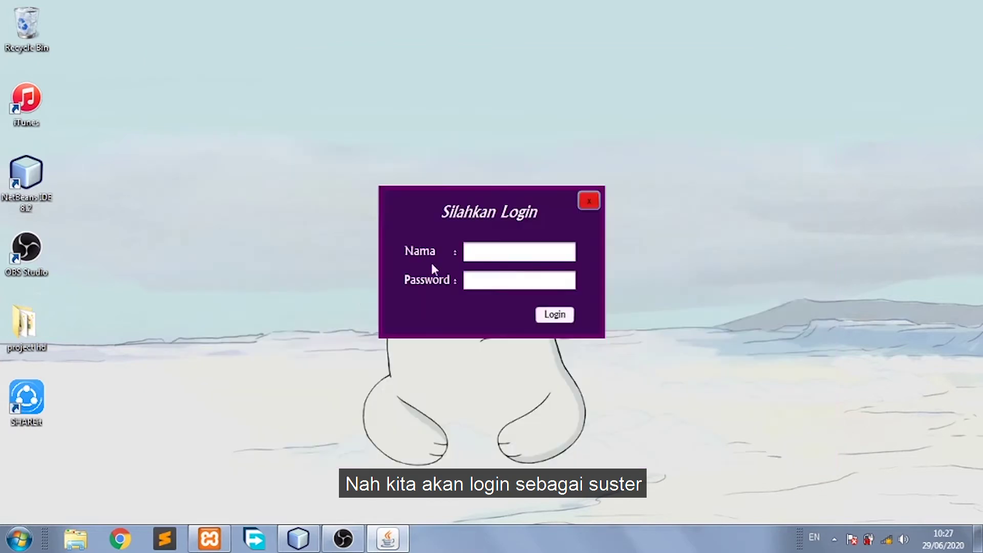
left_click(518, 255)
type("suster00")
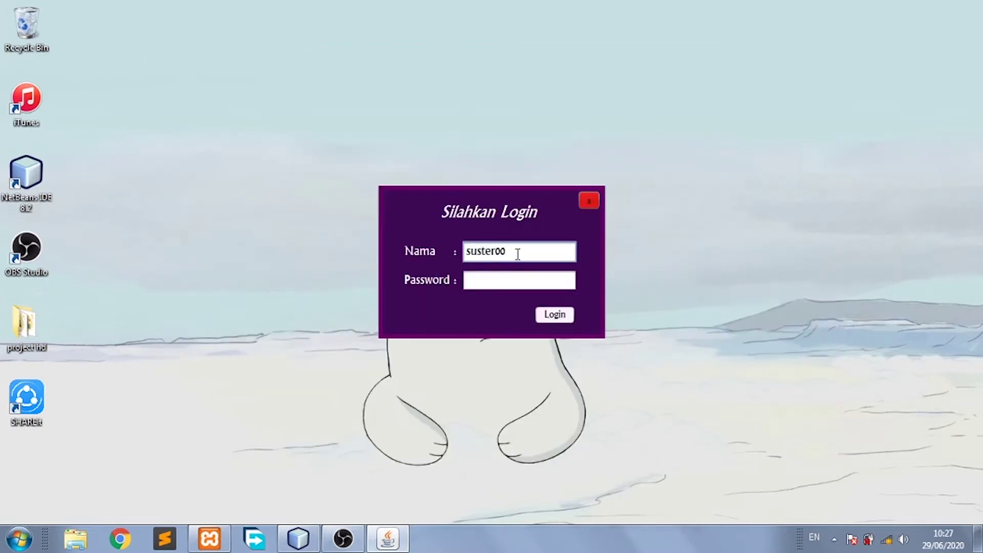
key("Tab")
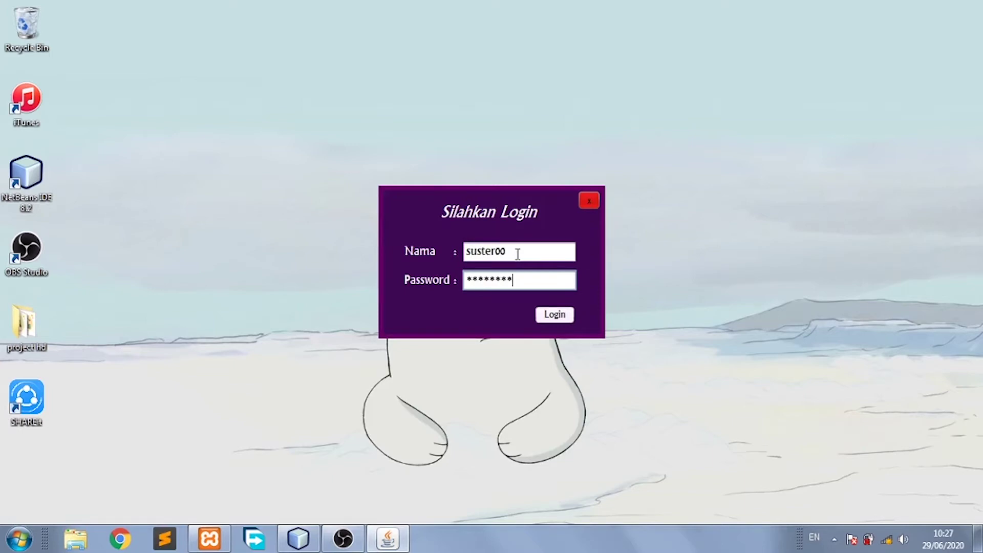
left_click(545, 314)
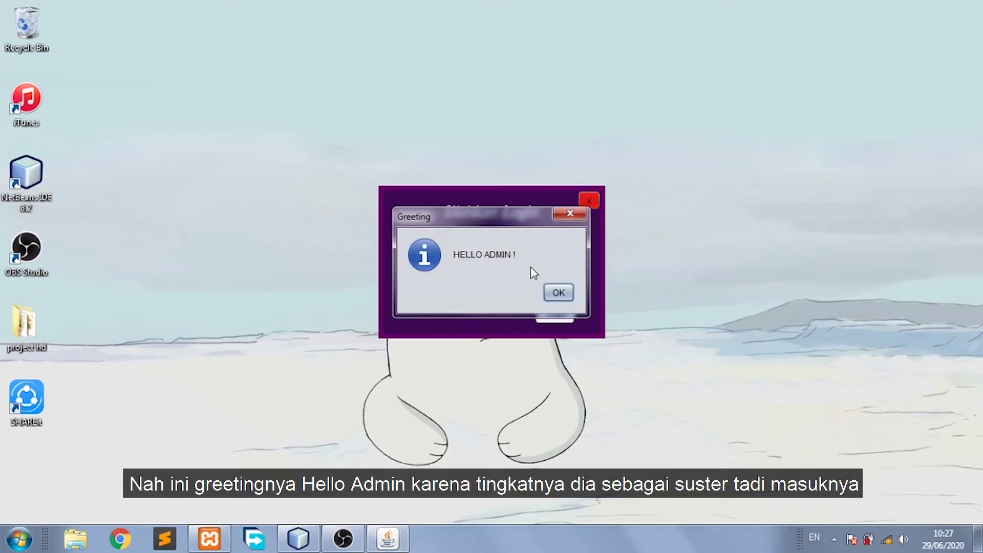
left_click(558, 293)
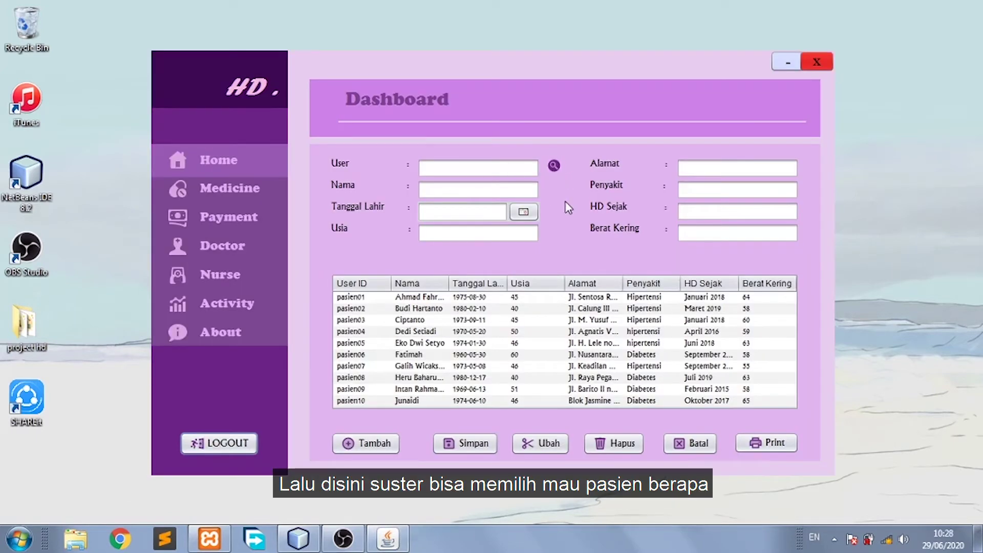
Look up patient pasien10's record, then clear the patient form.
left_click(528, 167)
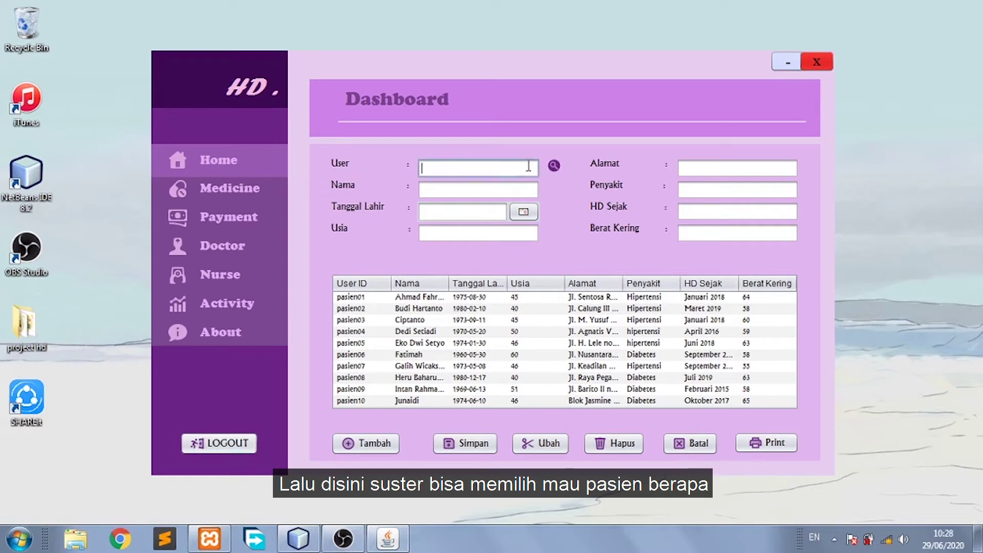
type("pasi")
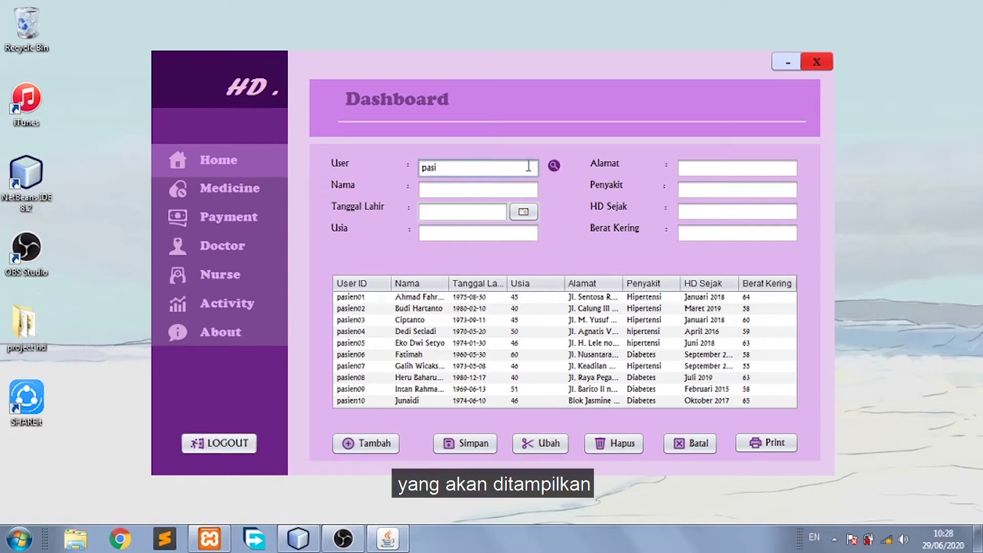
type("en10")
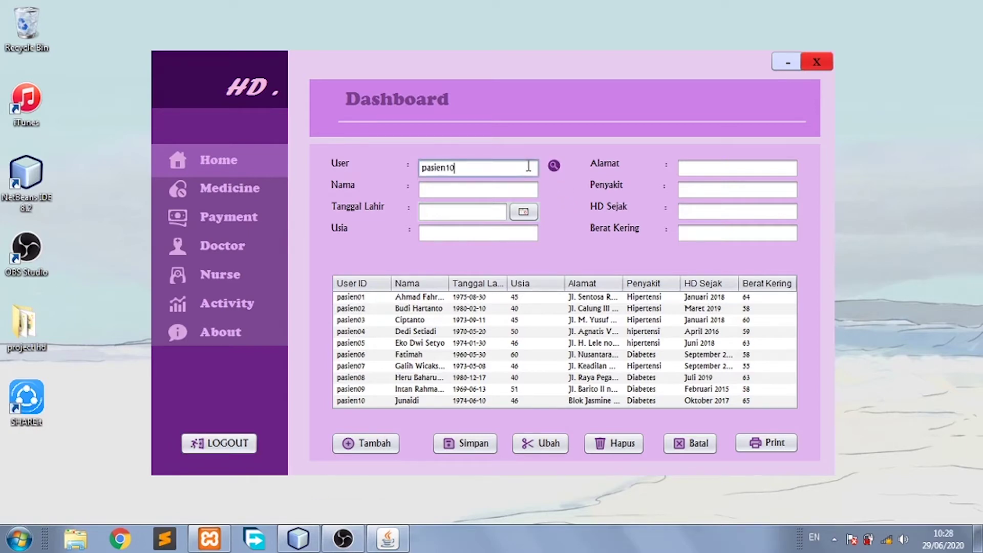
left_click(554, 166)
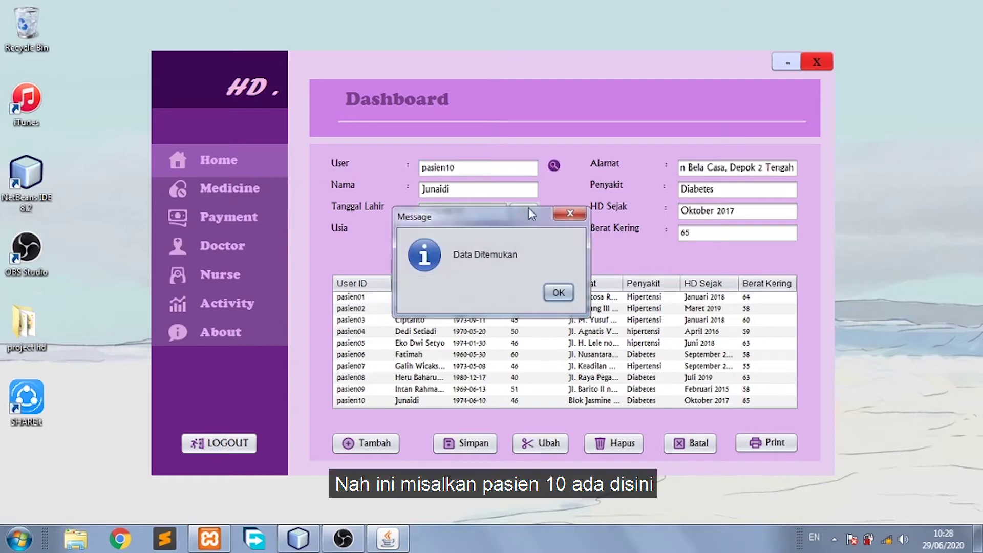
left_click(558, 293)
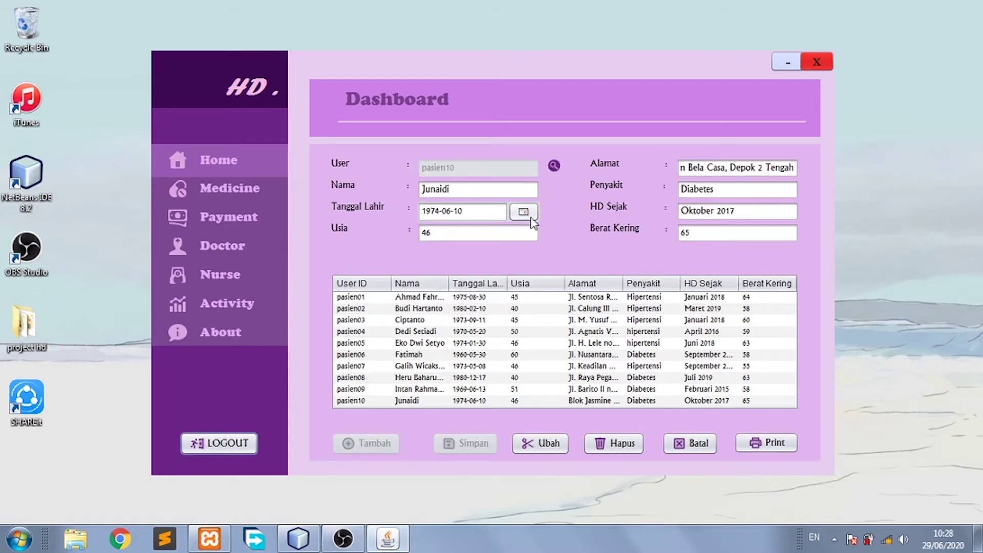
left_click(676, 450)
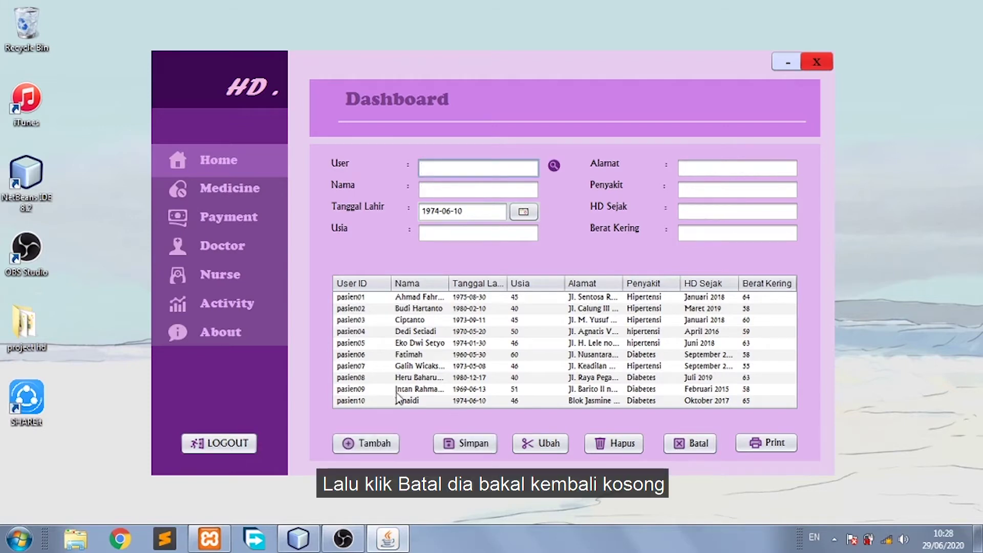
Enter patient ID pasien11, the patient's name and age 46.
left_click(482, 166)
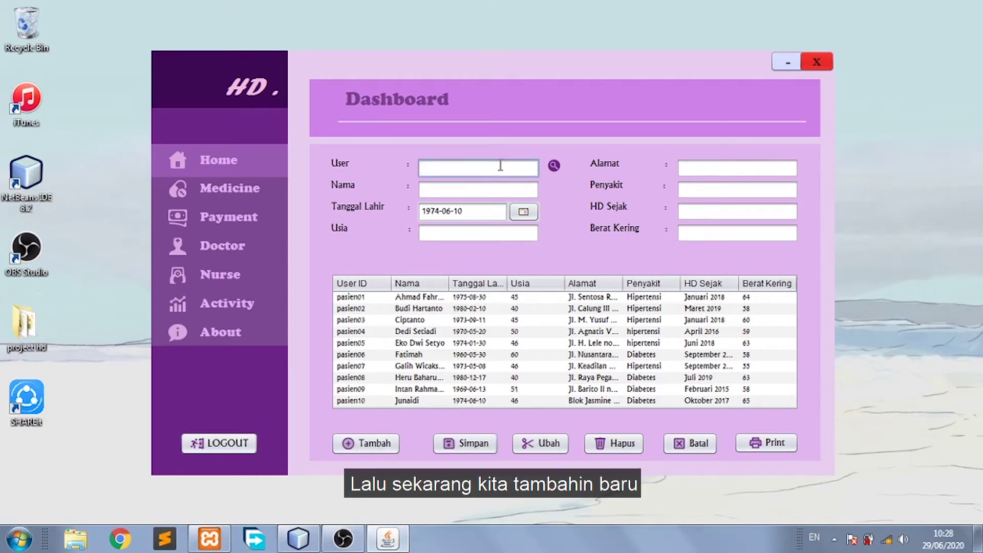
type("pasien1")
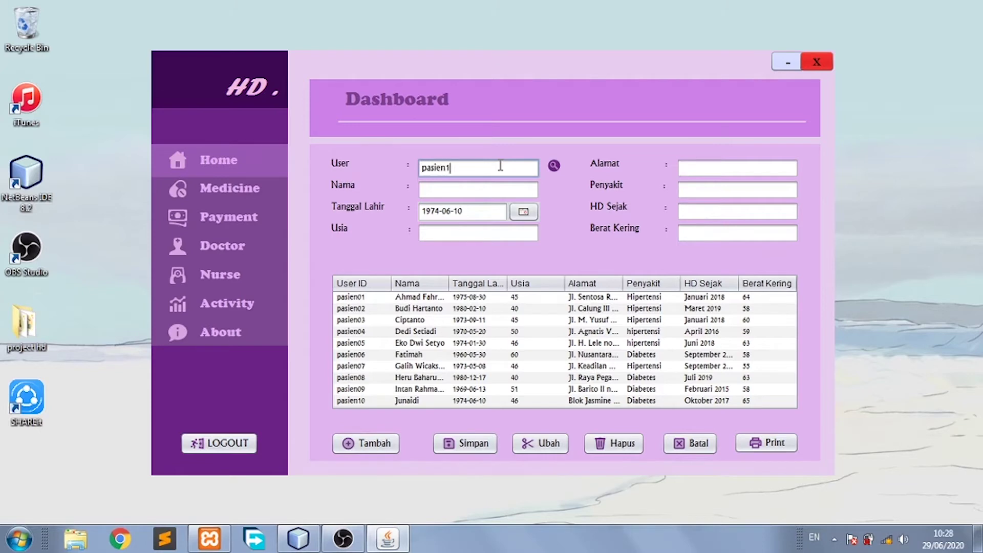
type("1")
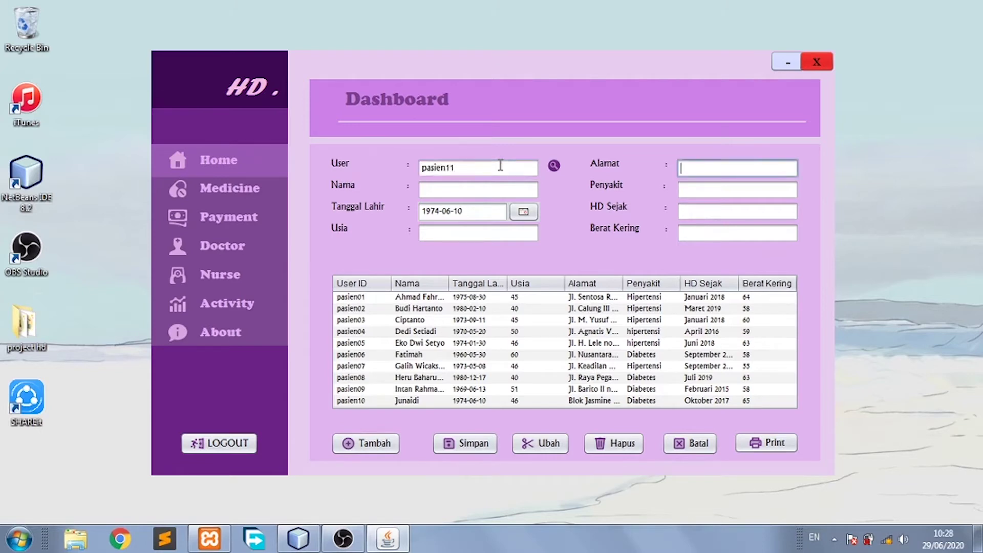
left_click(492, 191)
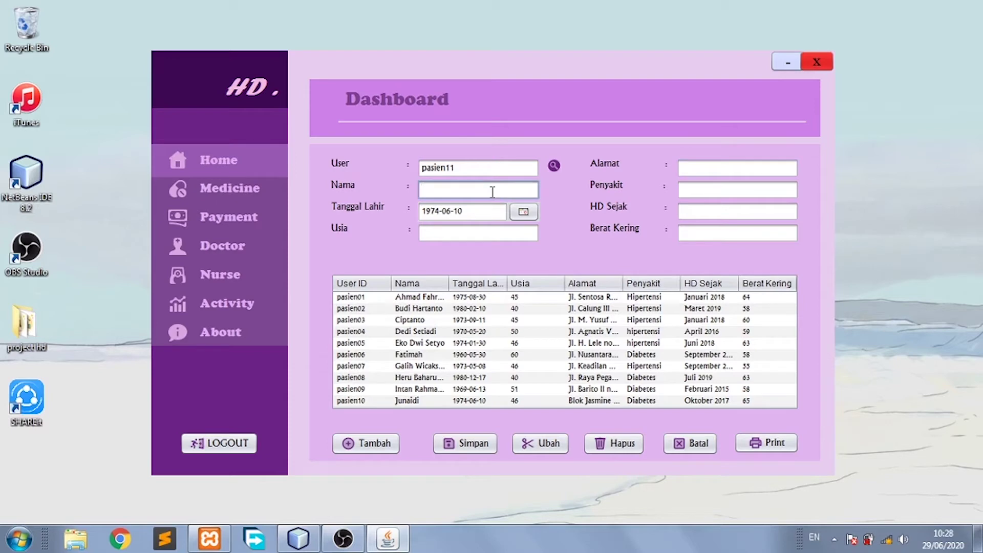
type("Anton")
left_click(508, 235)
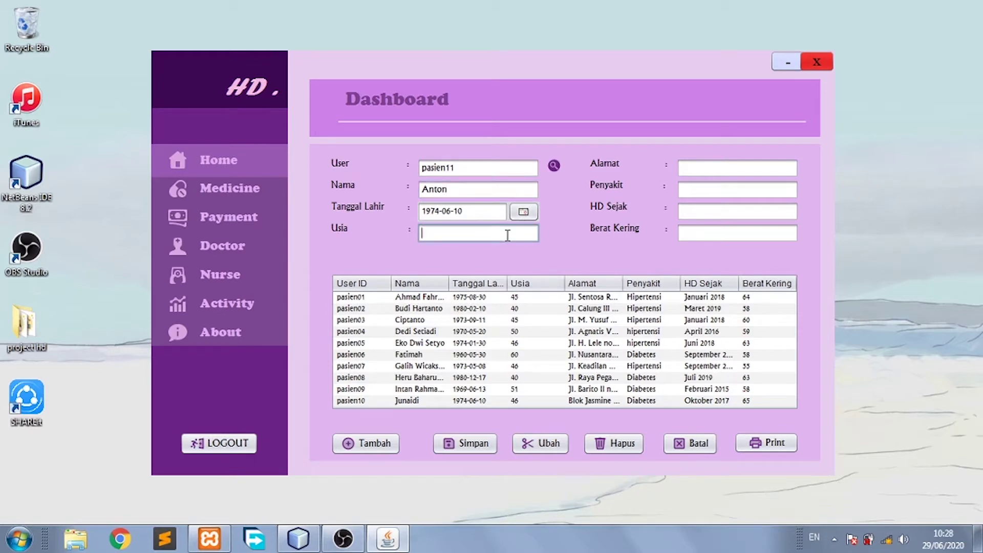
type("46")
Fill in the address, disease hipertensi, HD since Mei 2010 and dry weight 60, then save.
left_click(710, 162)
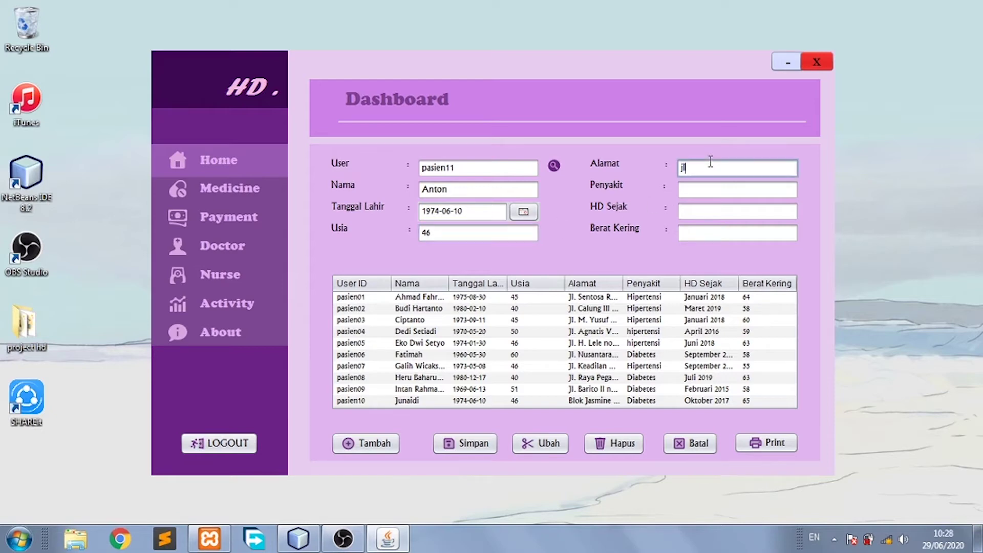
type("jl. condet")
left_click(712, 187)
type("hip")
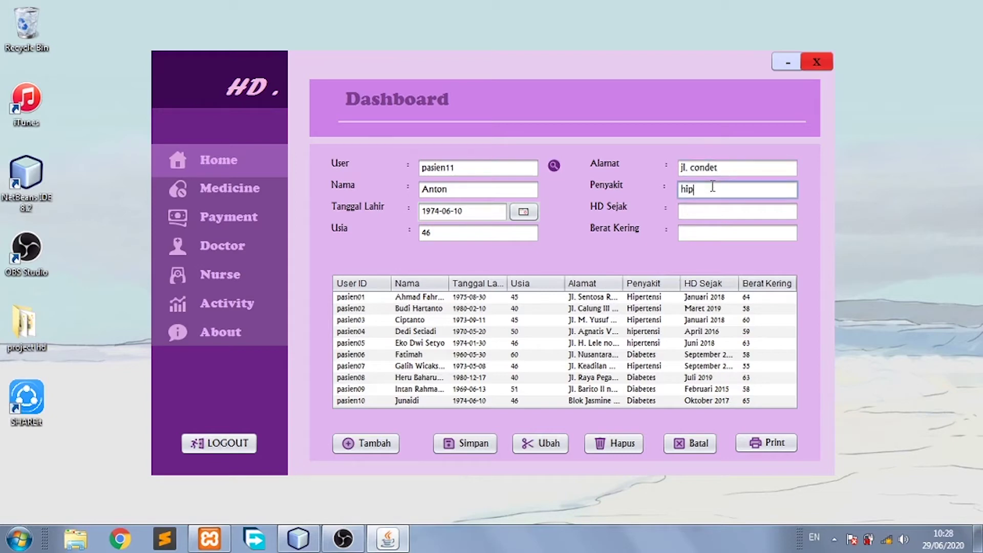
type("ertensi")
left_click(710, 216)
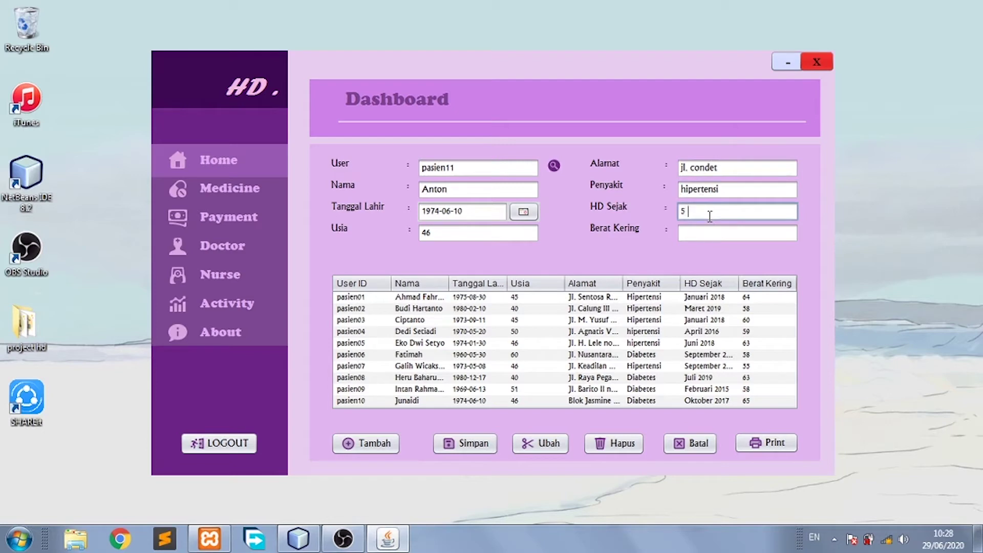
key("BackSpace")
key("BackSpace")
type("Mei 2010")
left_click(711, 231)
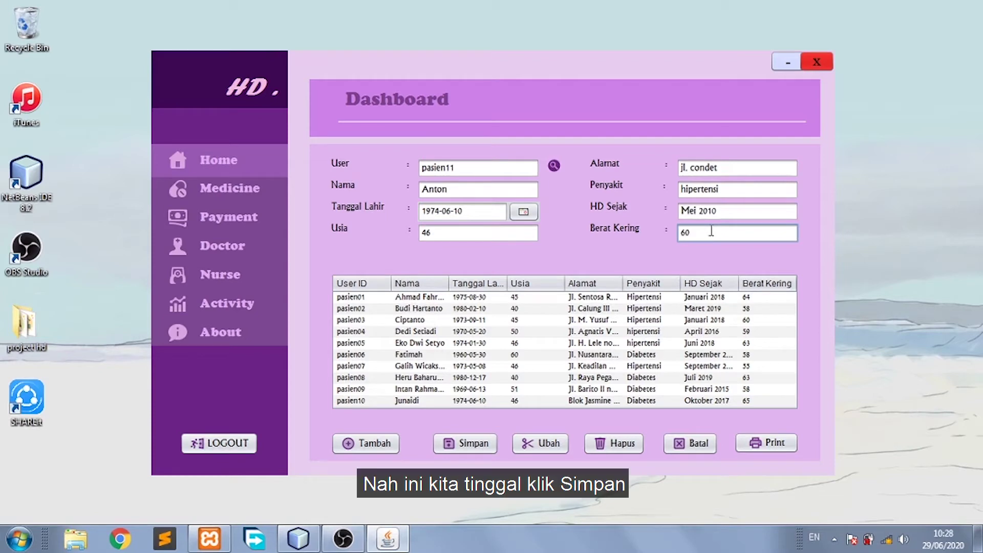
left_click(477, 449)
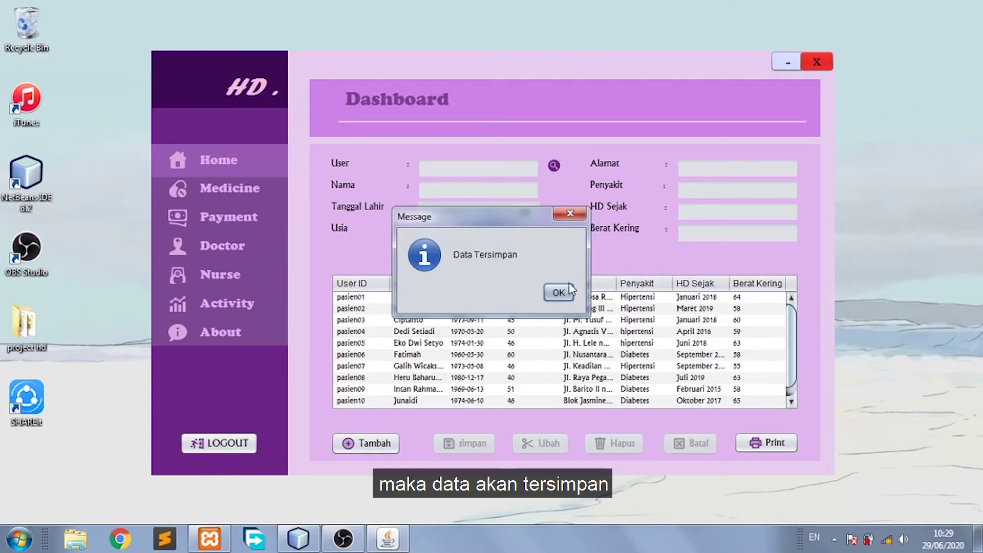
left_click(558, 293)
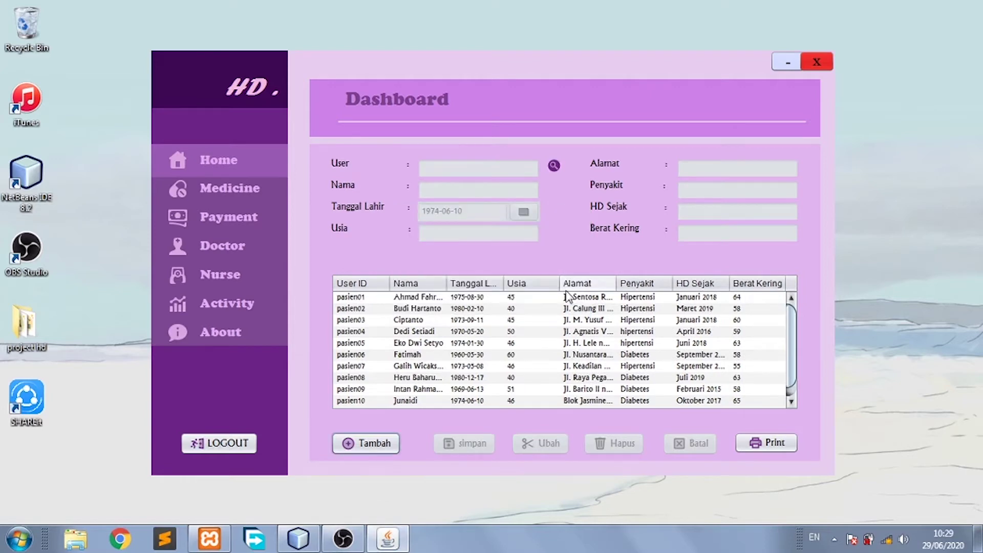
Look up pasien11 and replace its disease hipertensi with diabetes.
left_click(386, 444)
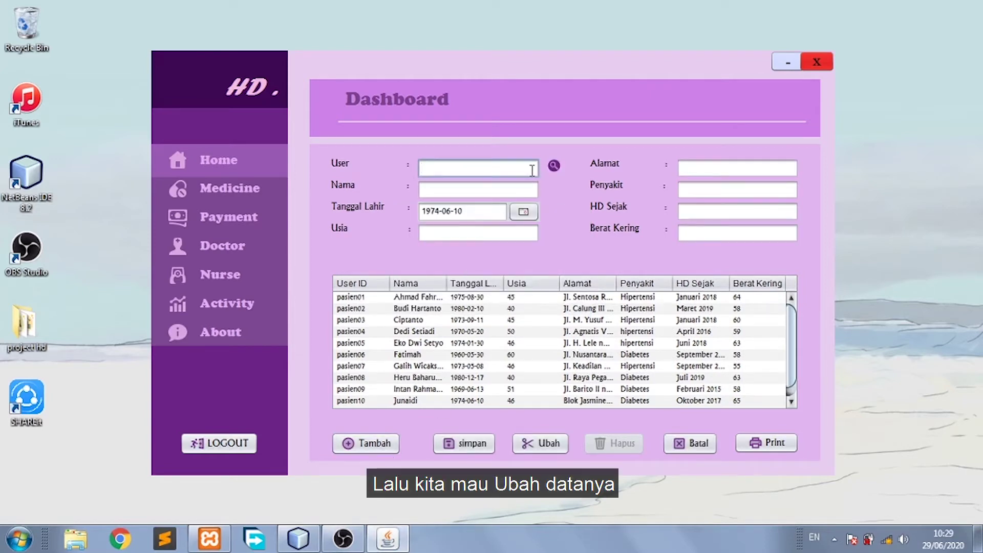
type("pasien11")
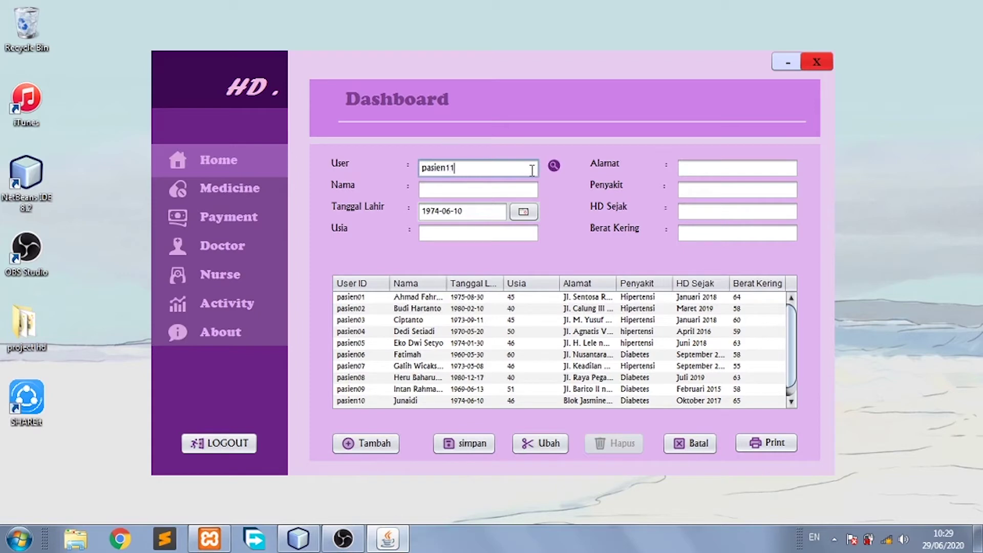
left_click(553, 166)
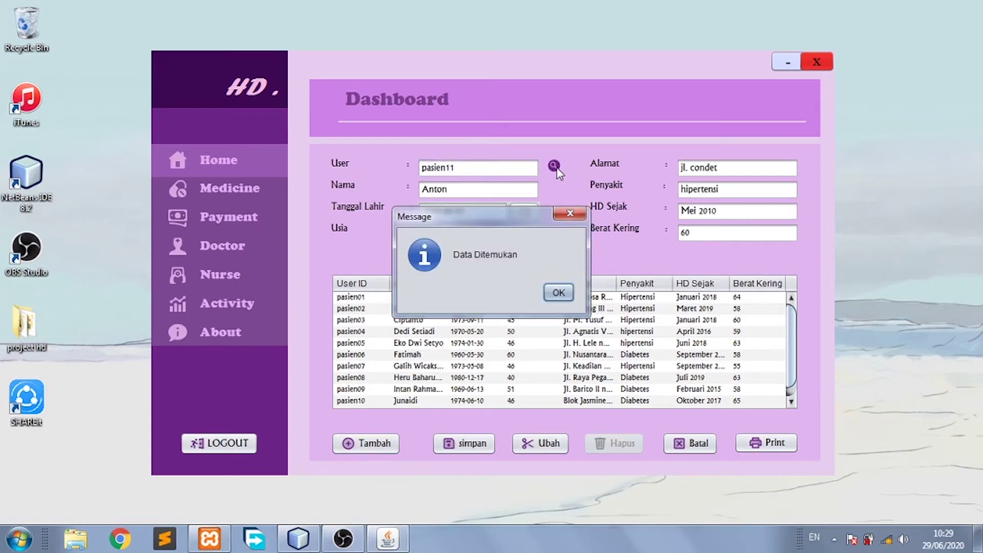
left_click(562, 293)
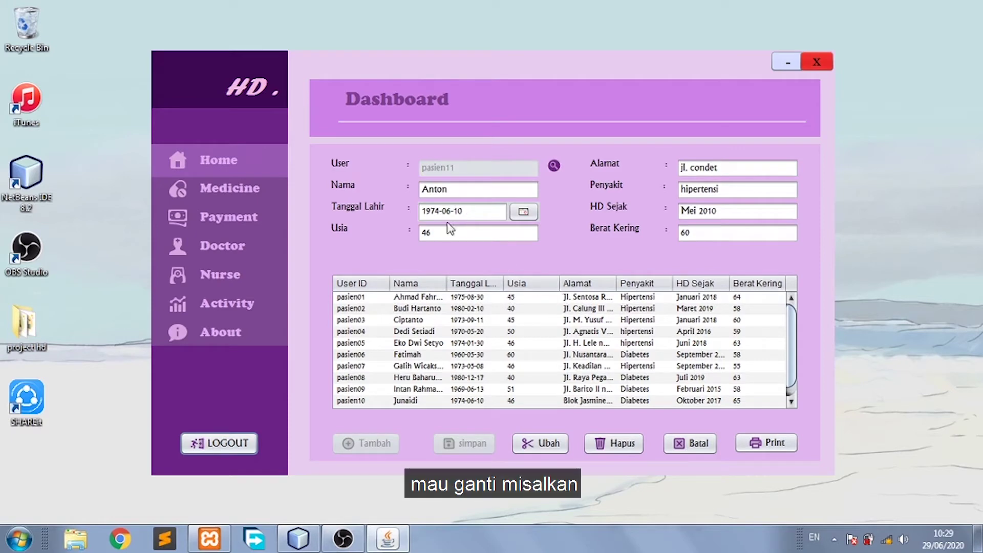
left_click(727, 189)
left_click_drag(727, 189, 665, 191)
type("d")
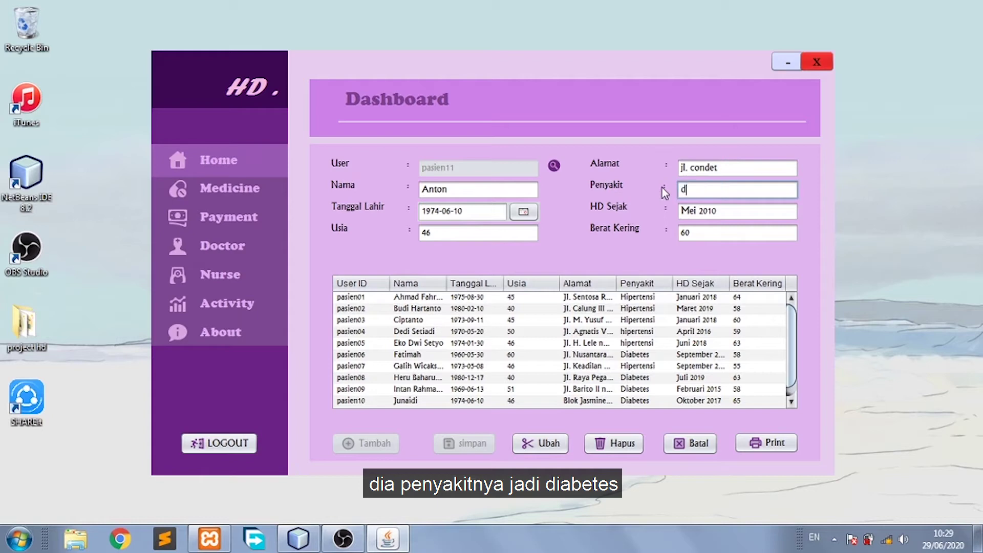
type("iabetes")
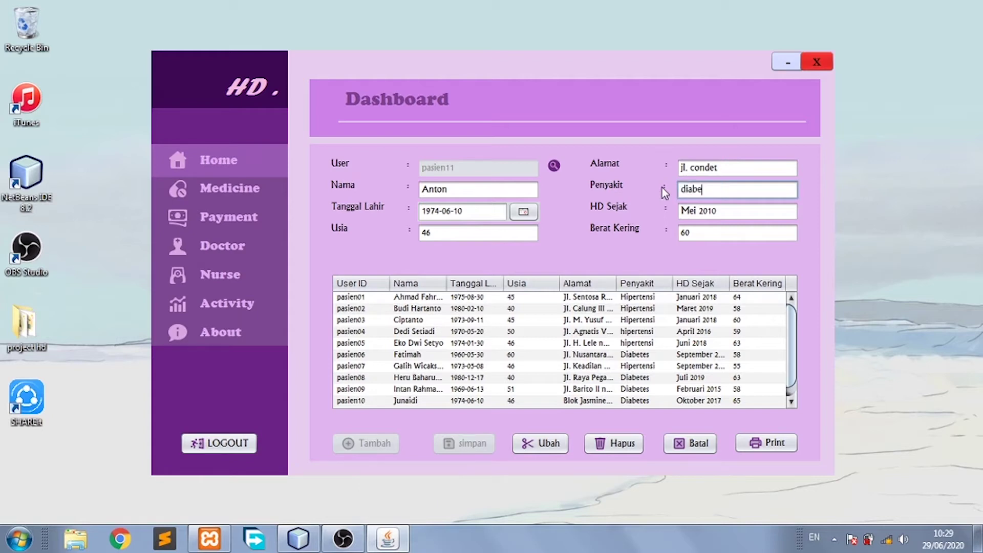
left_click(529, 453)
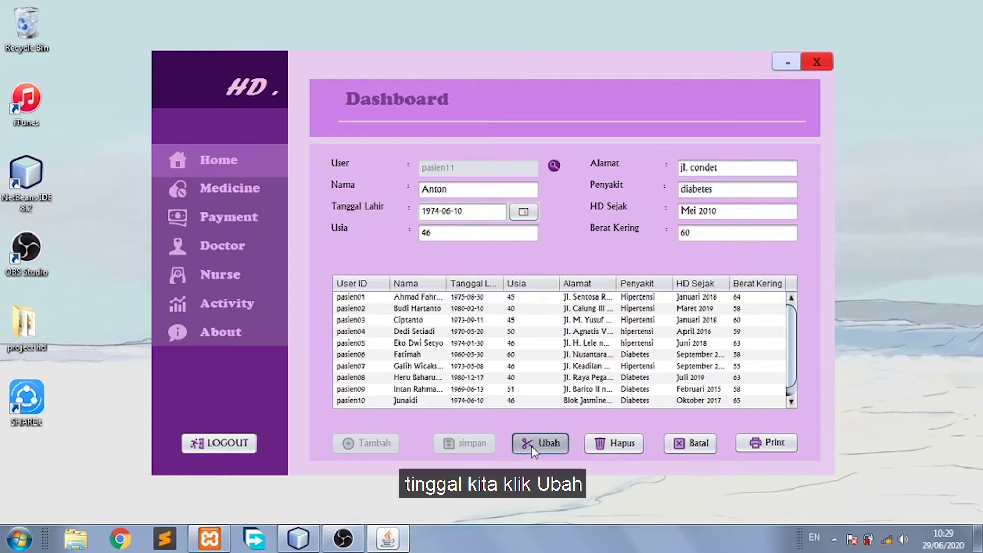
left_click(559, 291)
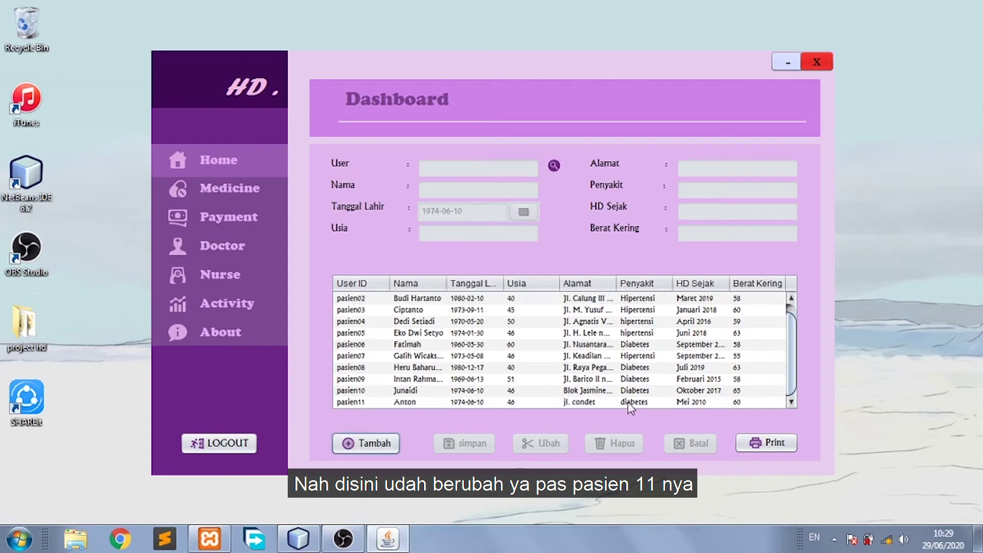
Look up patient pasien11's record.
left_click(589, 401)
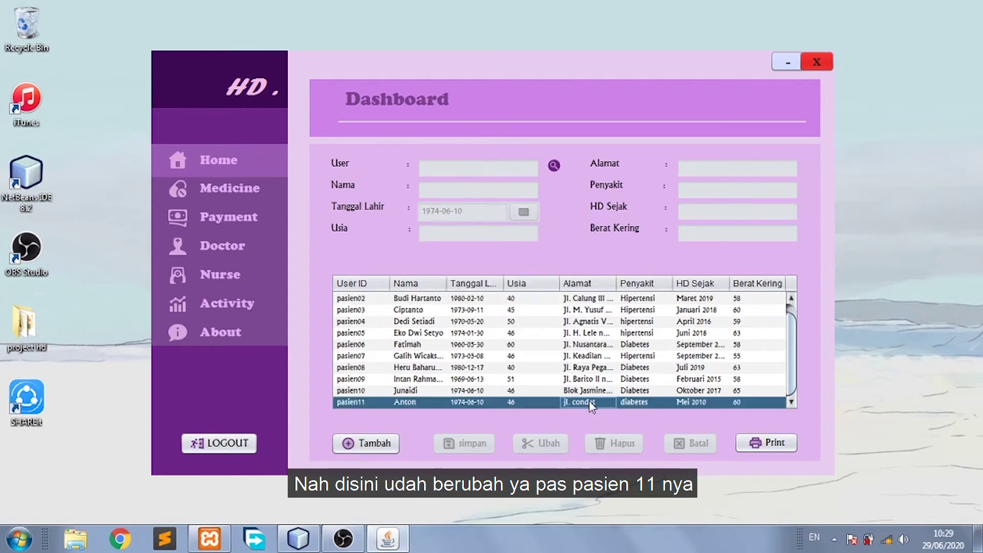
left_click(356, 450)
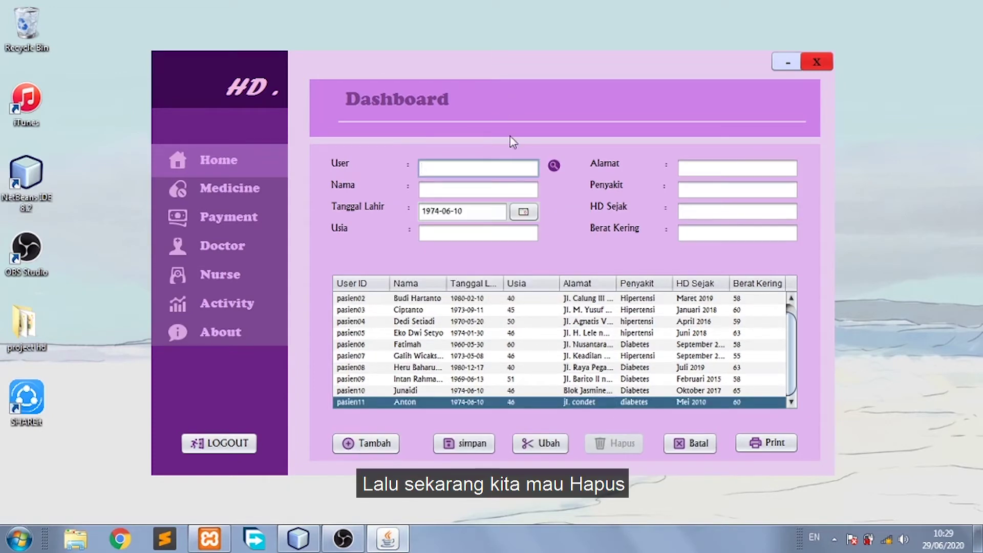
type("pasien11")
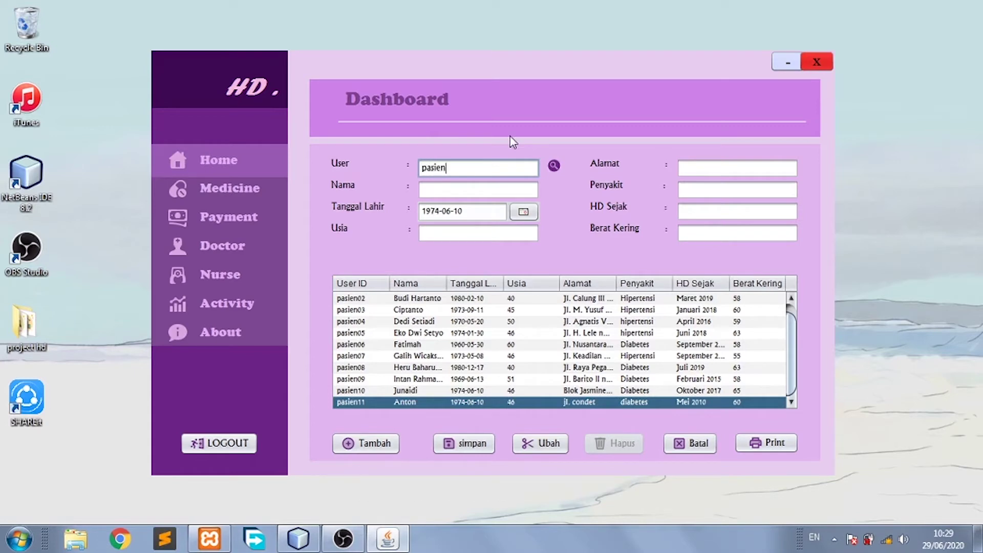
left_click(553, 167)
left_click(555, 292)
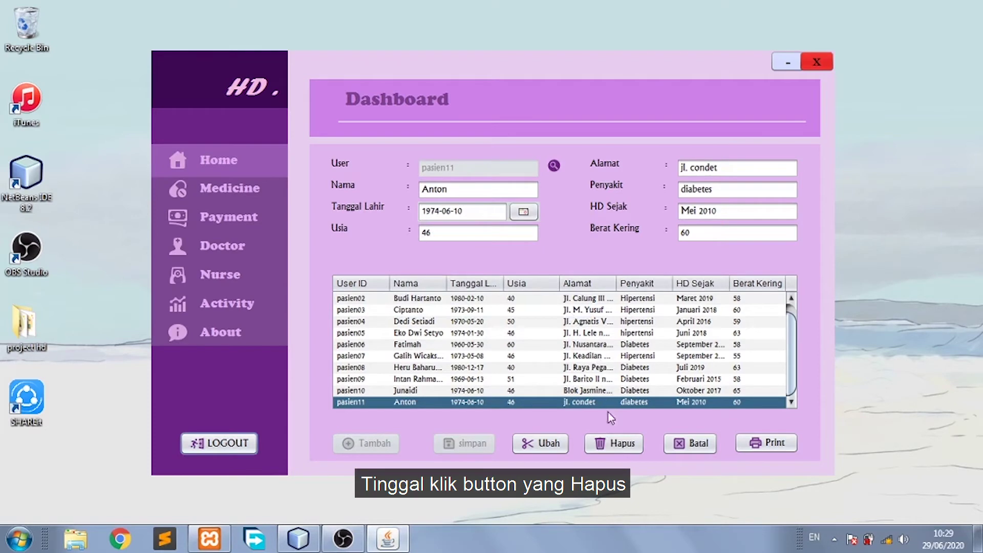
Delete pasien11 and preview the patient biodata report.
left_click(614, 443)
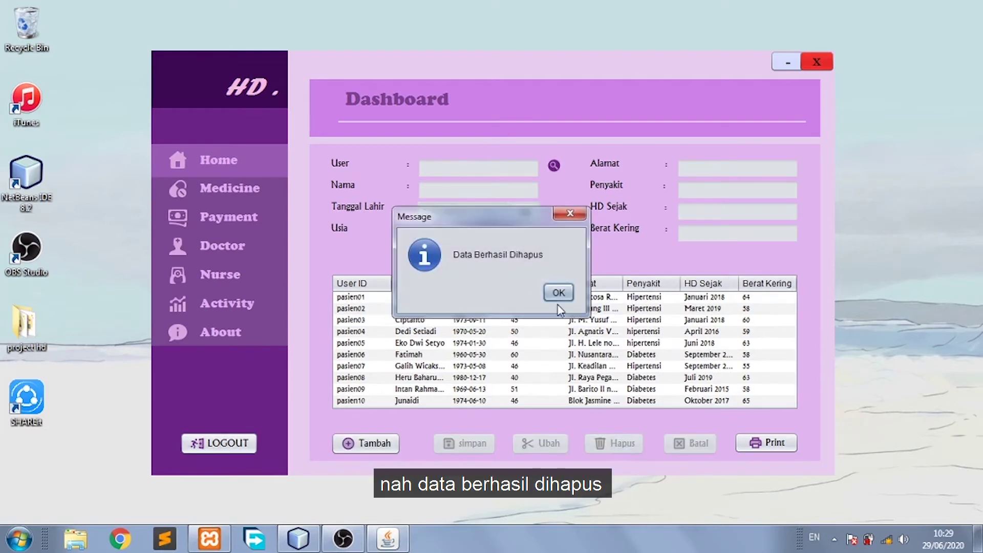
left_click(559, 294)
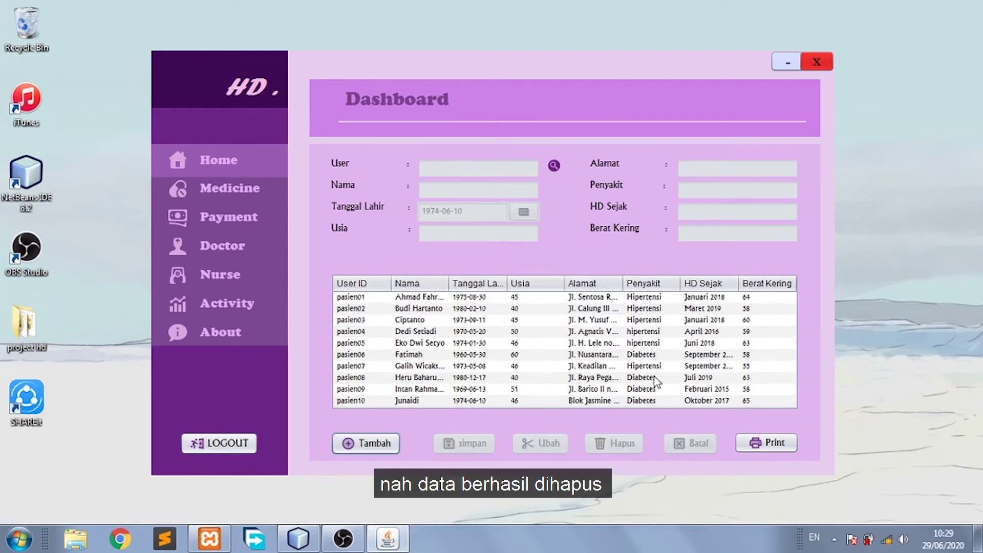
left_click(766, 443)
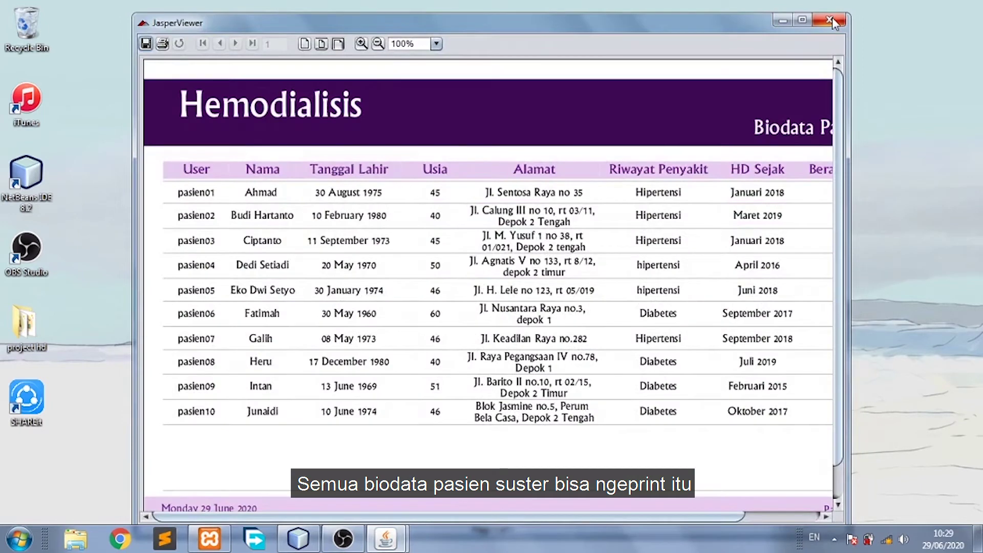
left_click(830, 20)
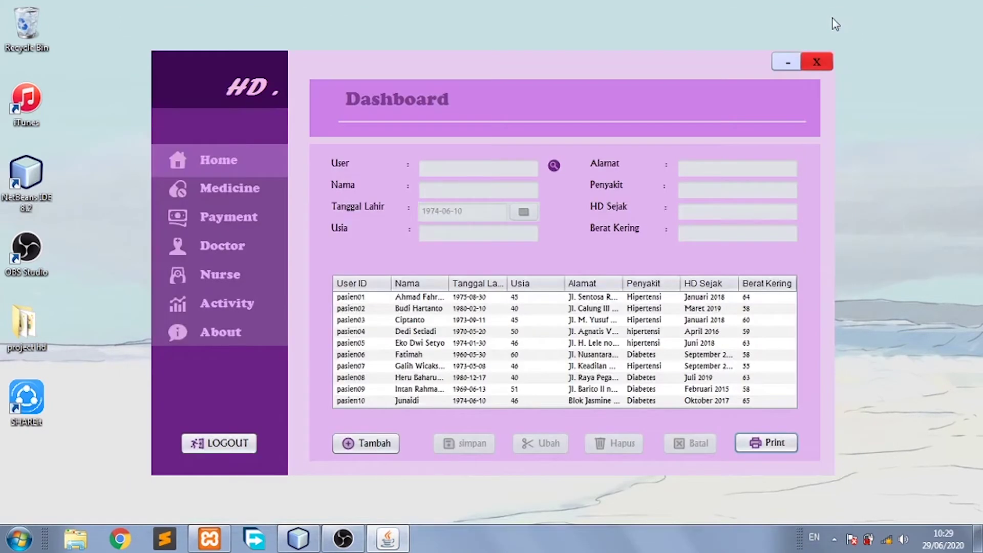
View the Amlodipine Besilate, Folic Acid, Clonidine and Calos medicine descriptions, then go to Payment.
left_click(271, 190)
left_click(376, 243)
left_click(450, 228)
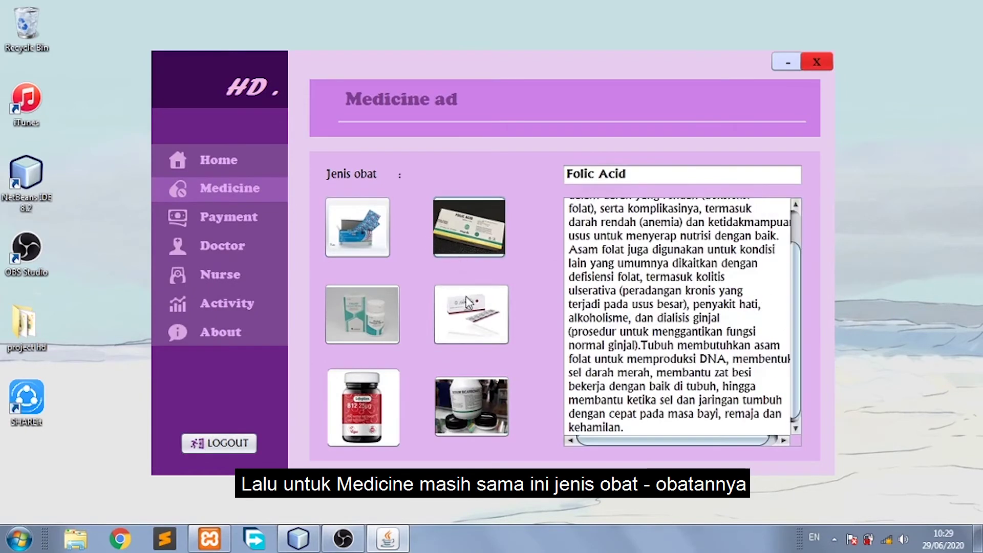
left_click(468, 302)
left_click(366, 303)
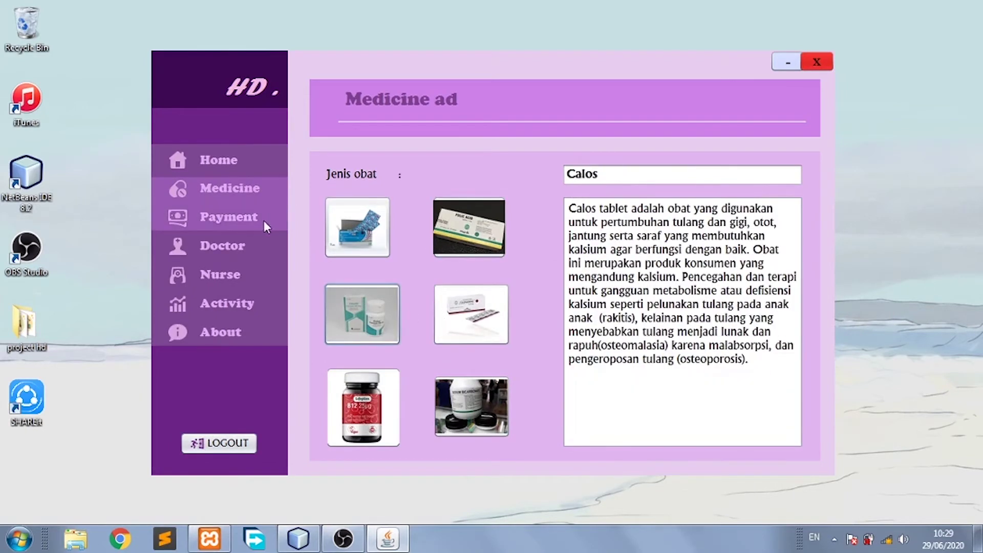
left_click(264, 221)
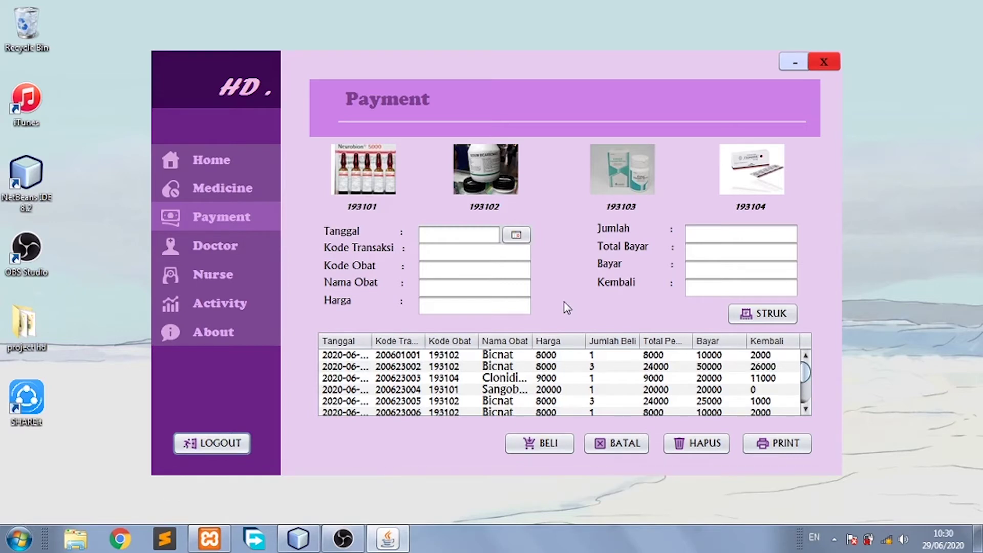
Set transaction date 2020-06-30 and code 200603001, adapted from 200601001.
left_click(467, 234)
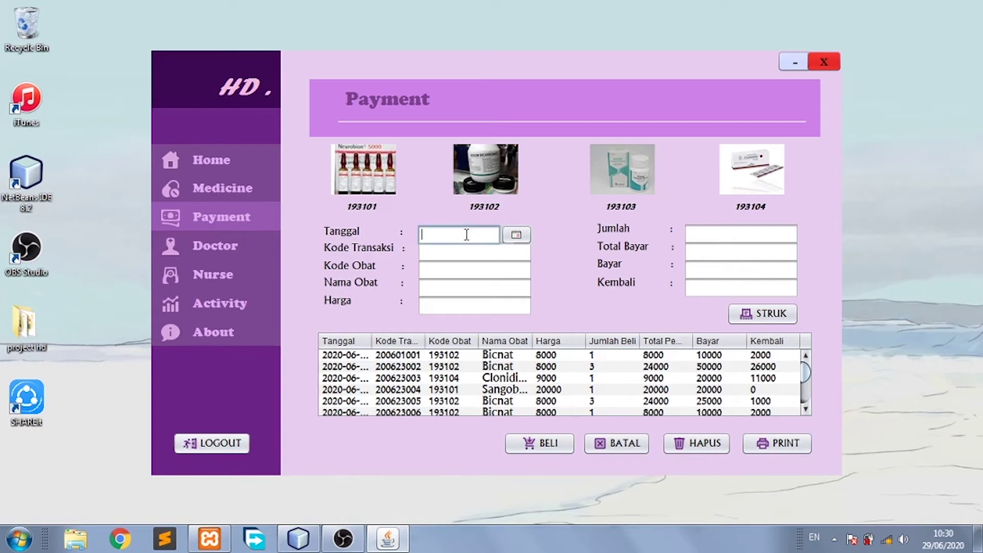
left_click(516, 234)
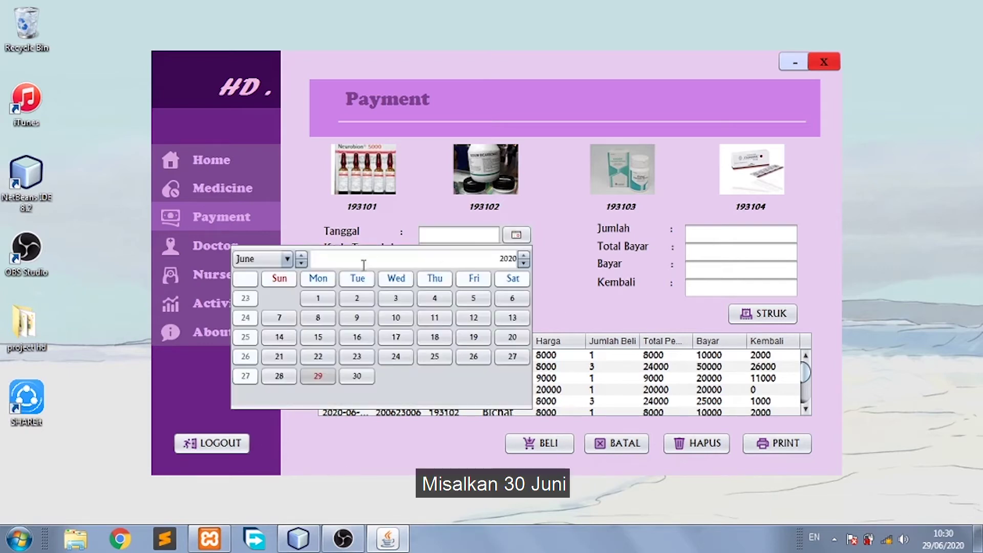
left_click(357, 376)
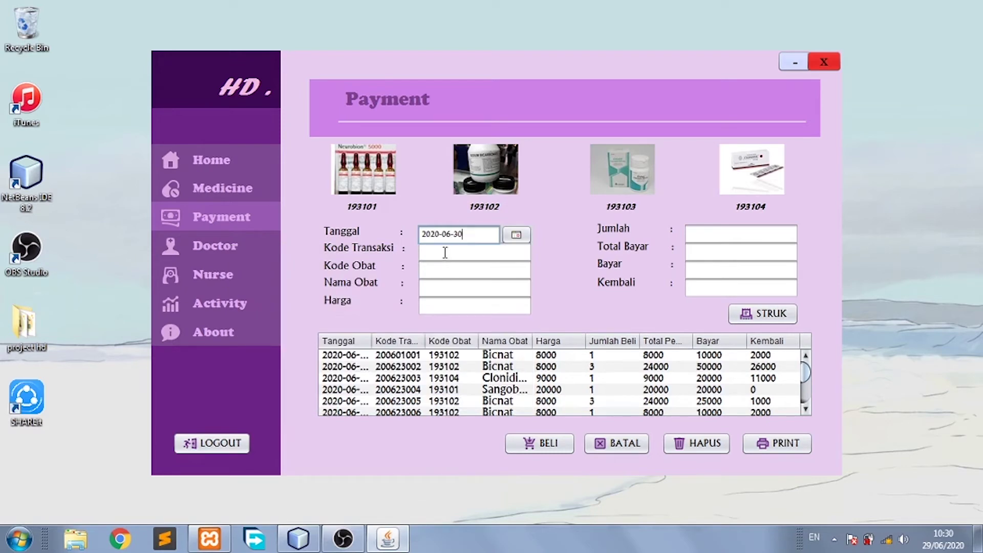
left_click(409, 357)
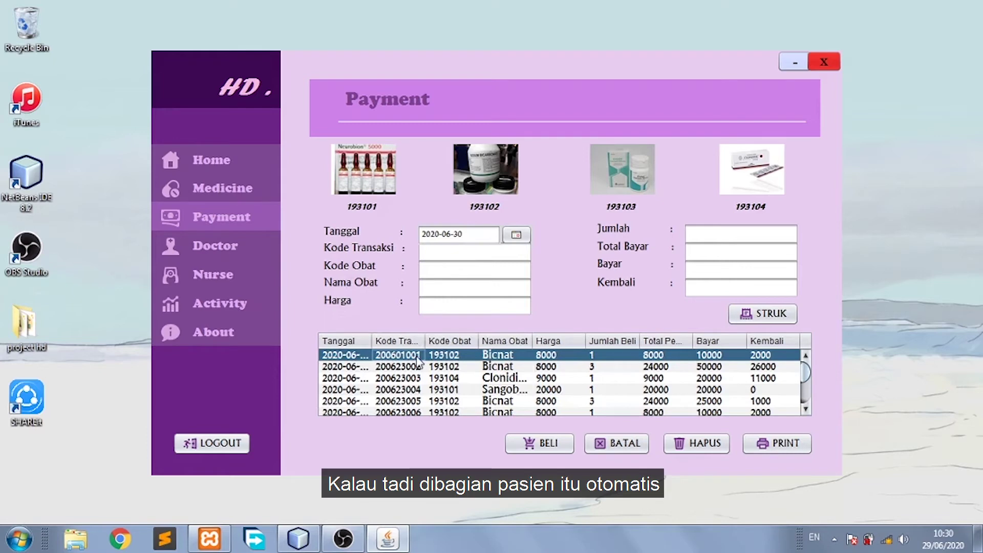
double_click(417, 355)
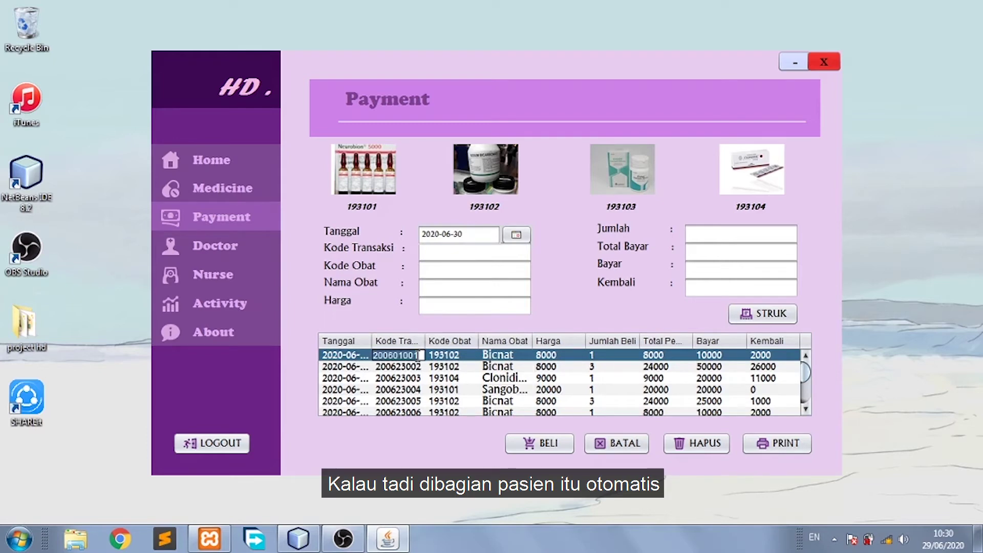
left_click(486, 251)
type("200601001")
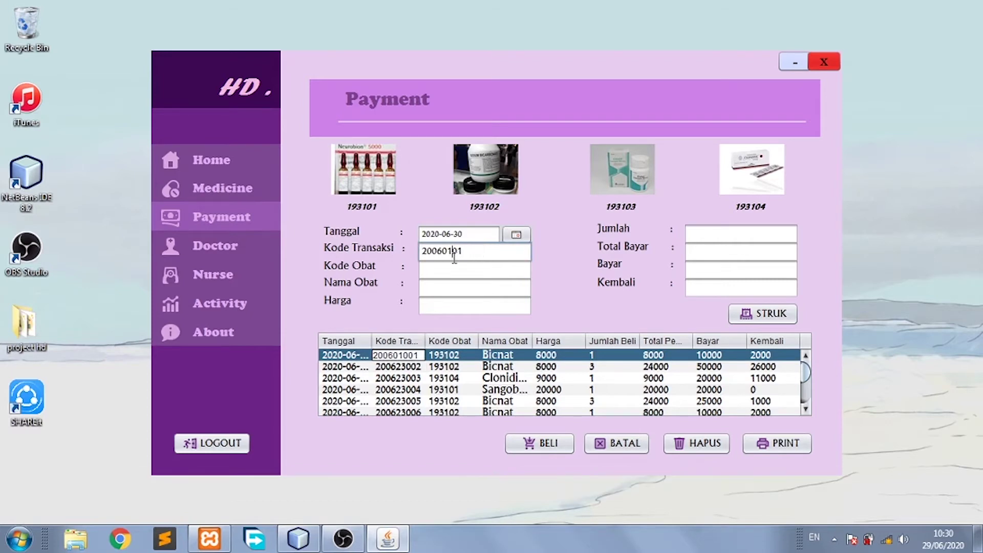
key("BackSpace")
type("3")
Enter medicine code 193102, name Bicnat and price 8000.
left_click(450, 271)
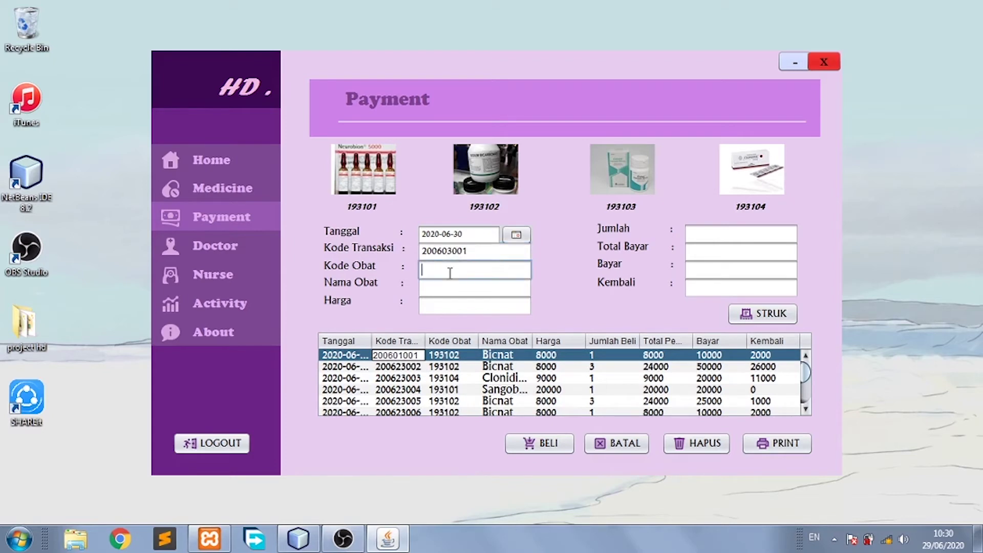
type("193102")
left_click(446, 287)
type("Bicnat")
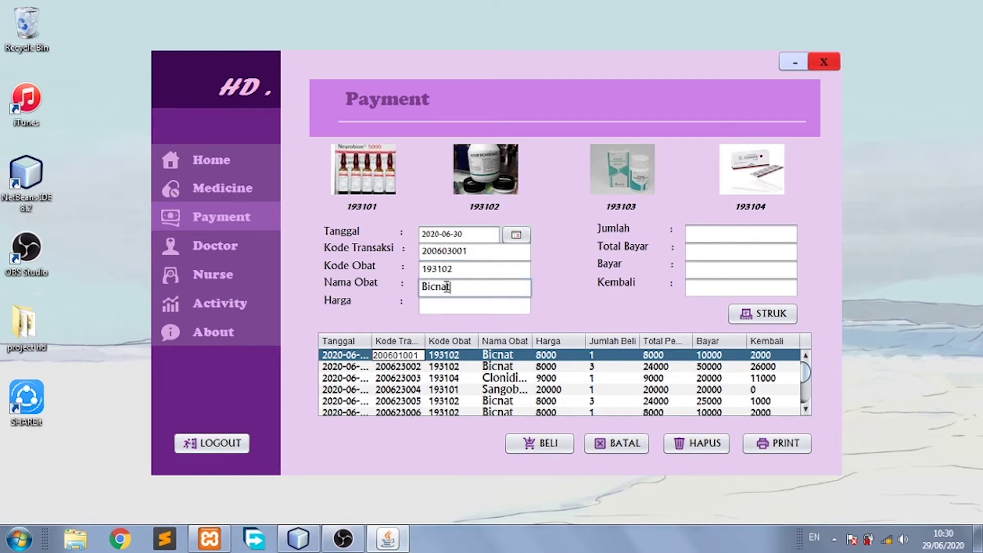
left_click(444, 309)
type("8000")
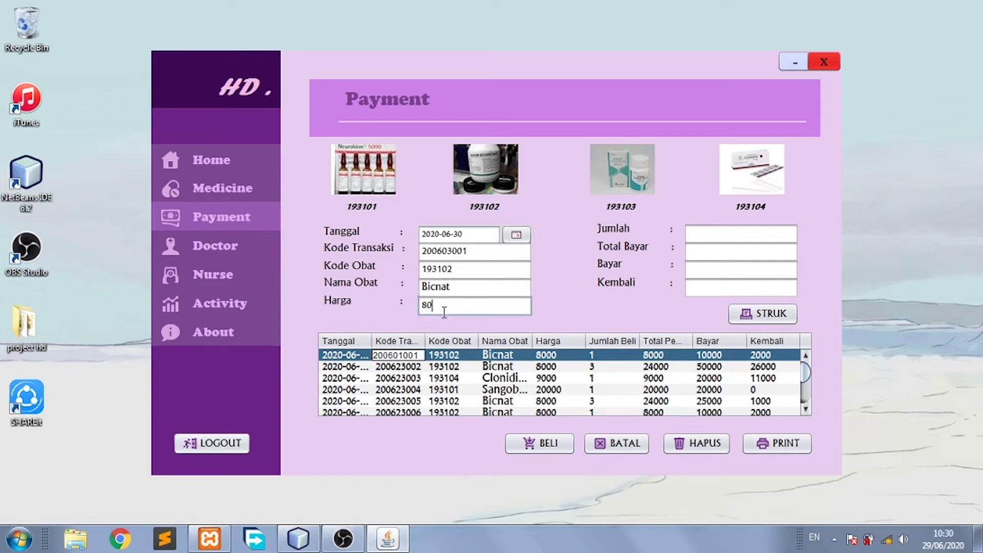
Enter quantity 5, total 40000, paid 50000 and change 10000, then save the purchase.
left_click(698, 234)
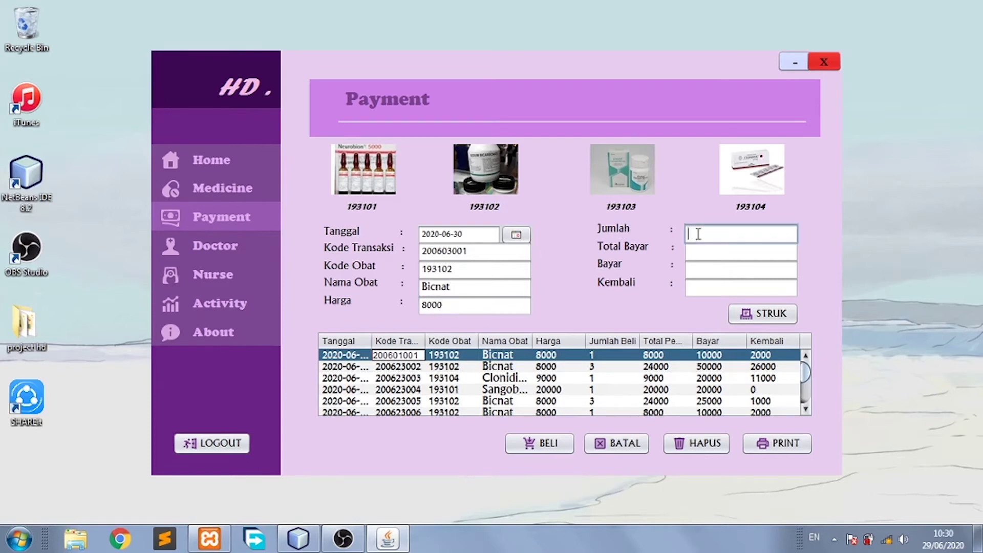
left_click(698, 249)
type("40000")
left_click(702, 273)
type("50000")
left_click(700, 288)
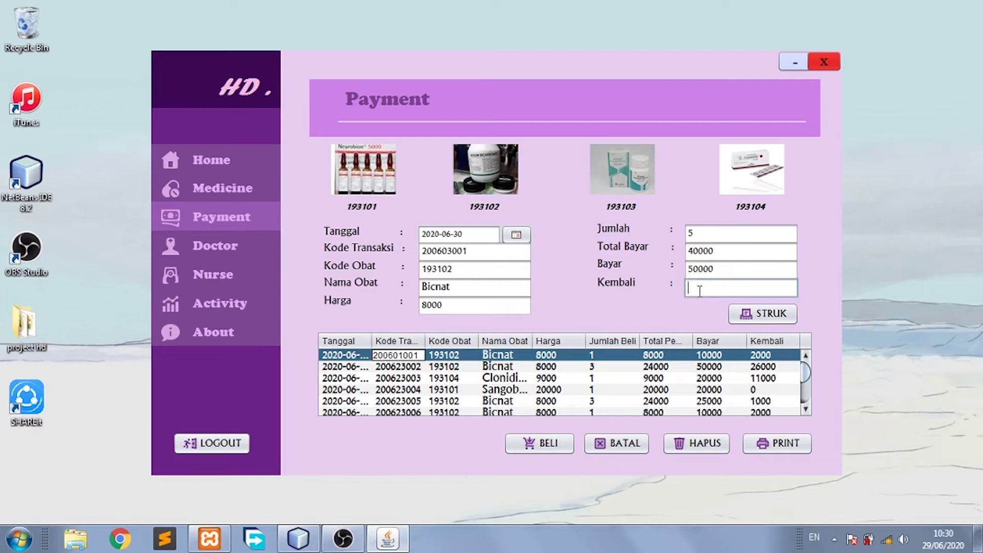
type("10000")
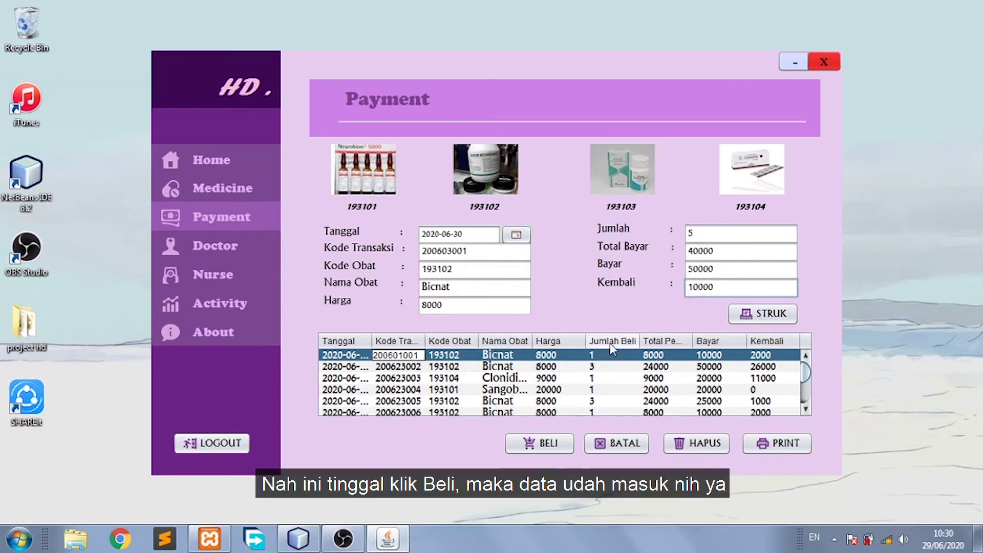
left_click(547, 447)
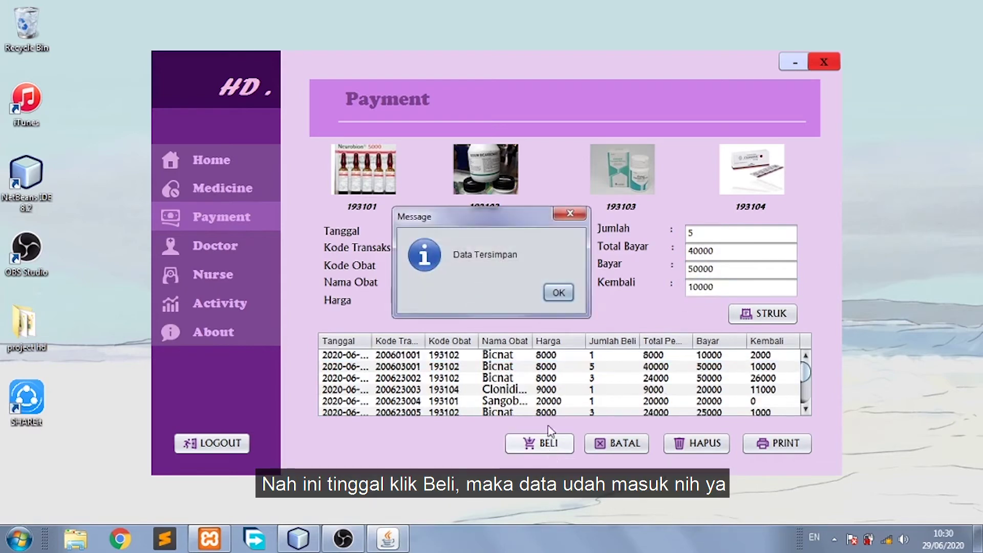
left_click(558, 294)
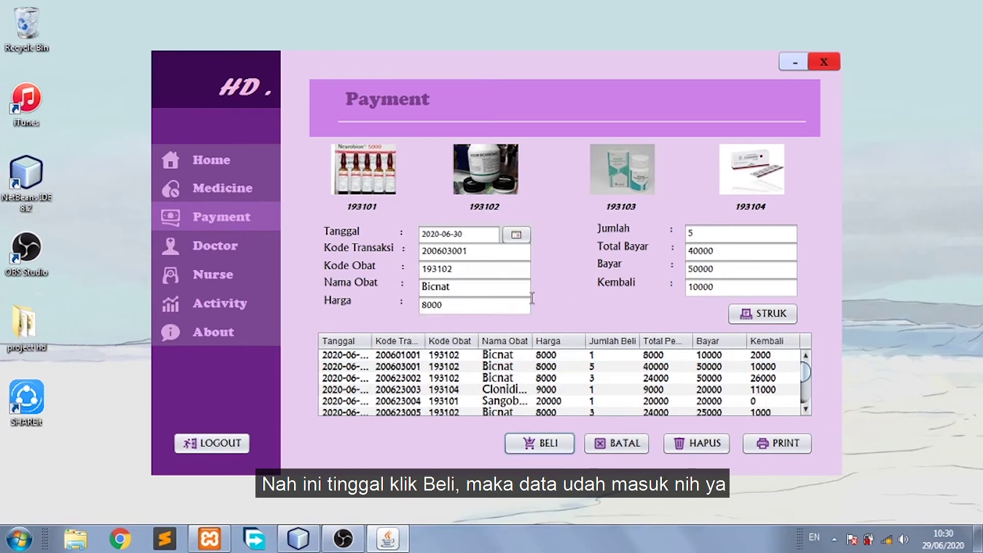
Clear the payment form and copy transaction code 200603001 from the table.
left_click(413, 367)
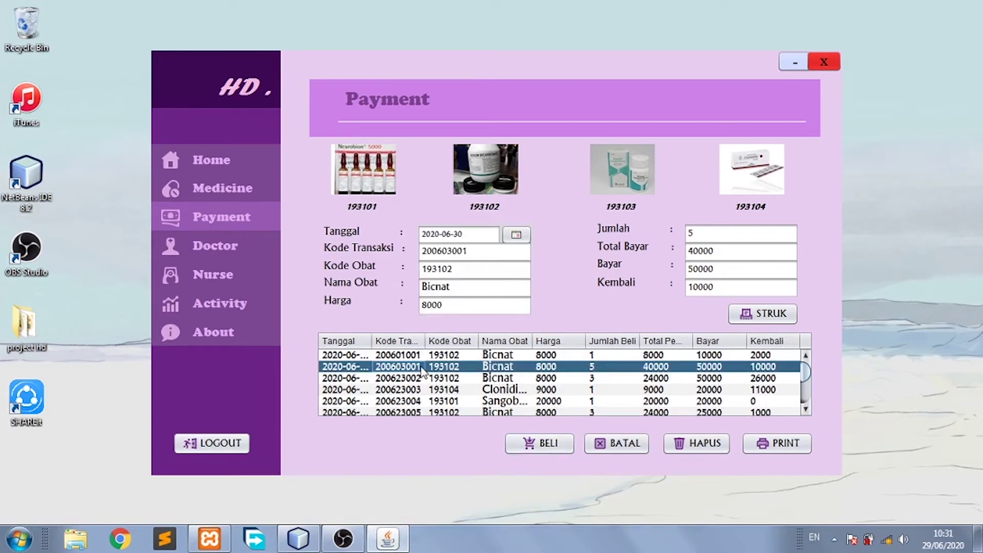
left_click(617, 443)
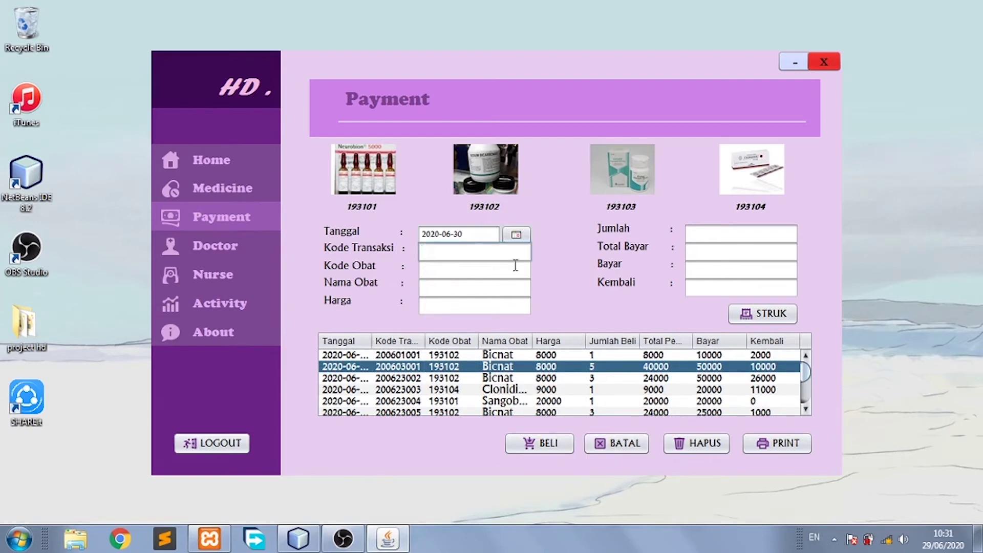
left_click(500, 256)
double_click(404, 367)
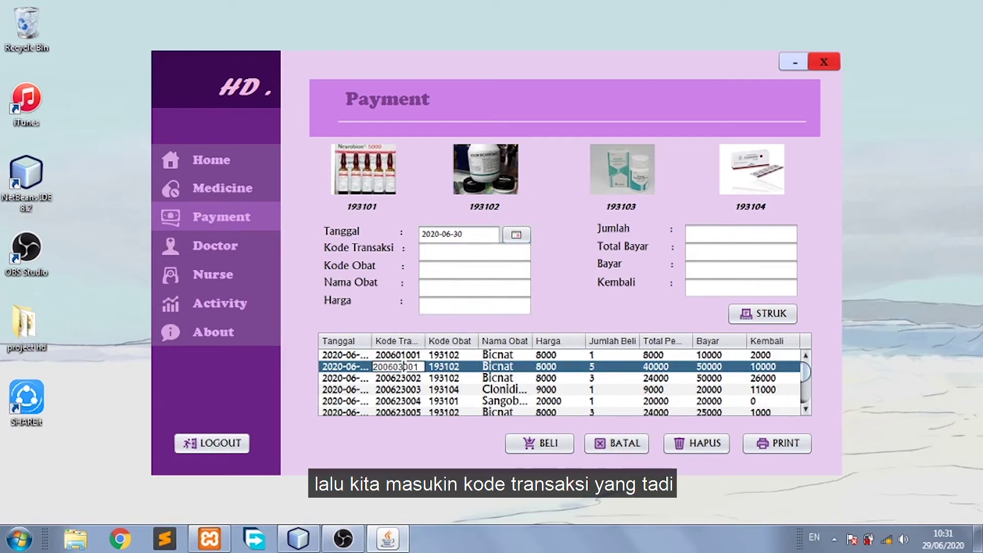
double_click(405, 366)
key("ctrl+c")
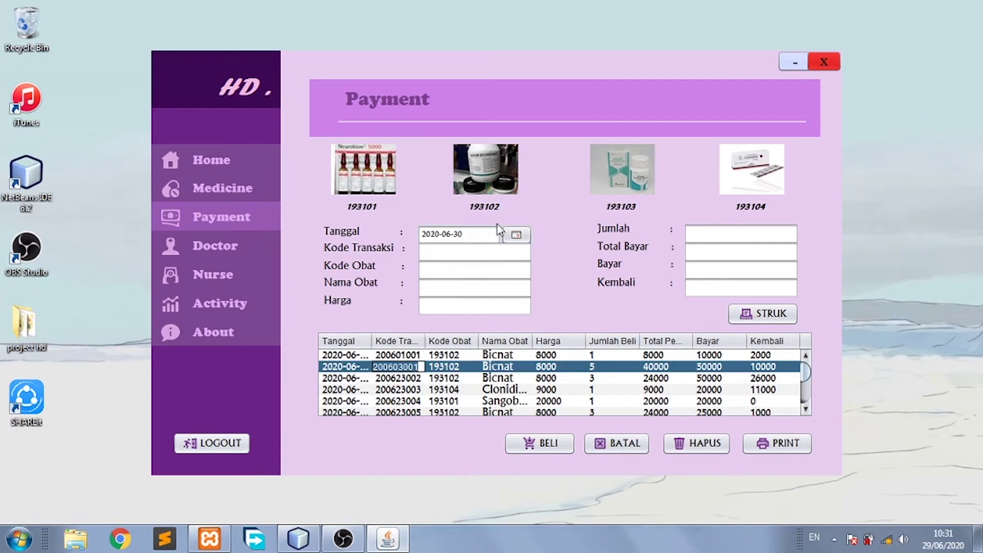
Paste 200603001 into Kode Transaksi and preview its receipt.
left_click(496, 252)
key("ctrl+v")
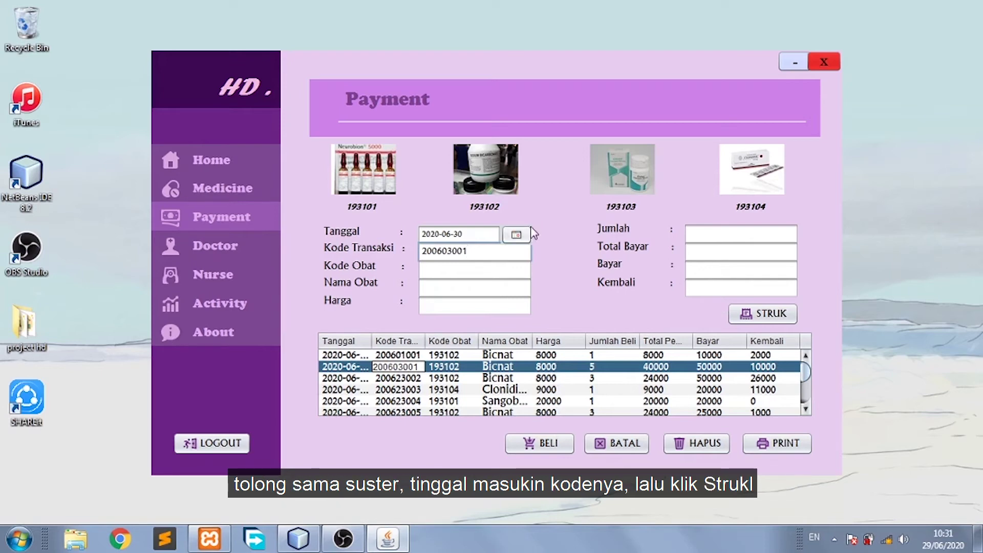
left_click(751, 322)
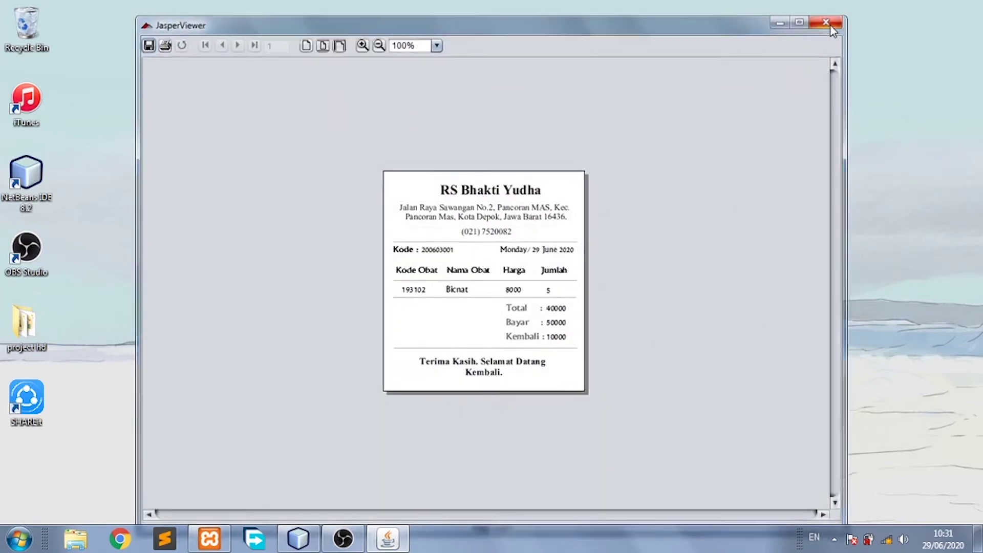
left_click(829, 20)
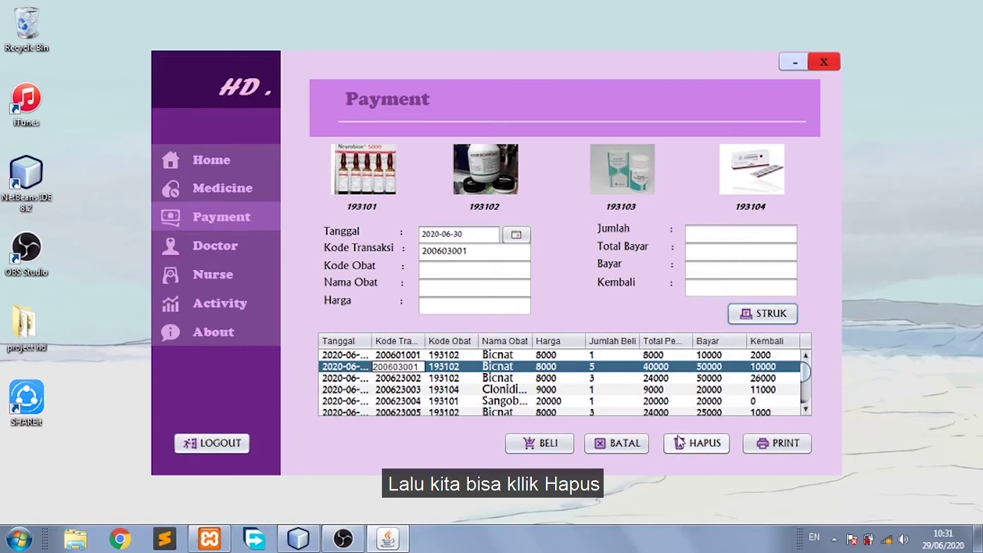
Delete transaction 200603001 and preview the medicine sales report.
left_click(692, 446)
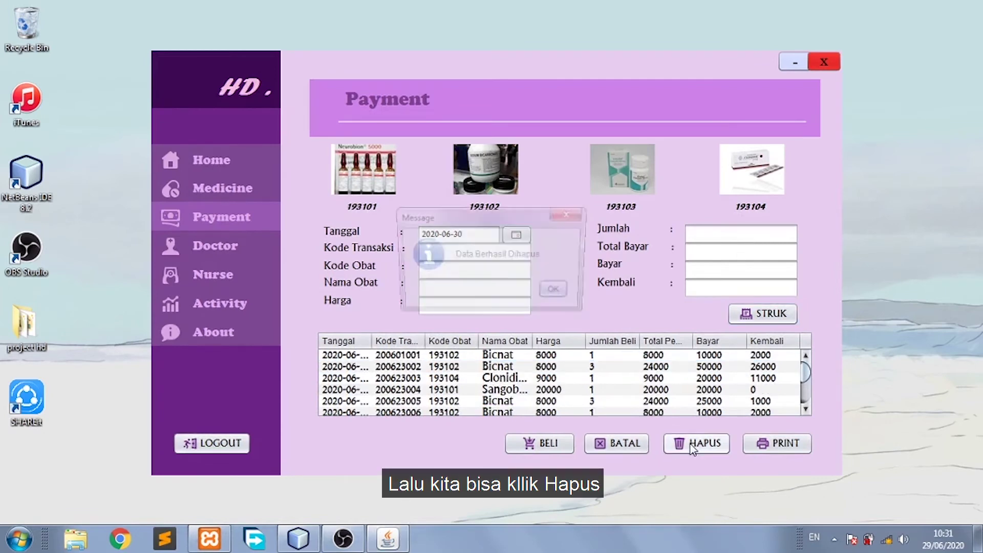
left_click(559, 294)
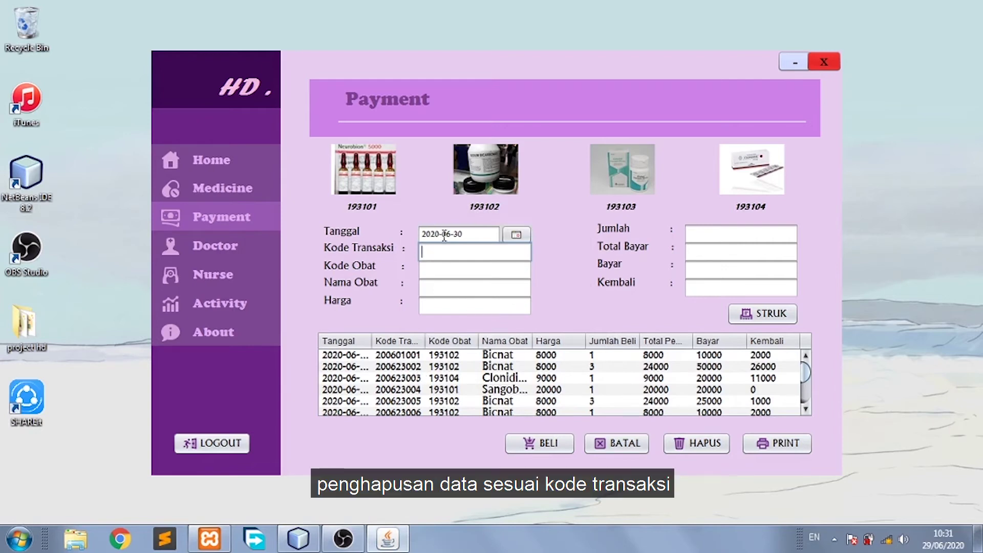
left_click(768, 452)
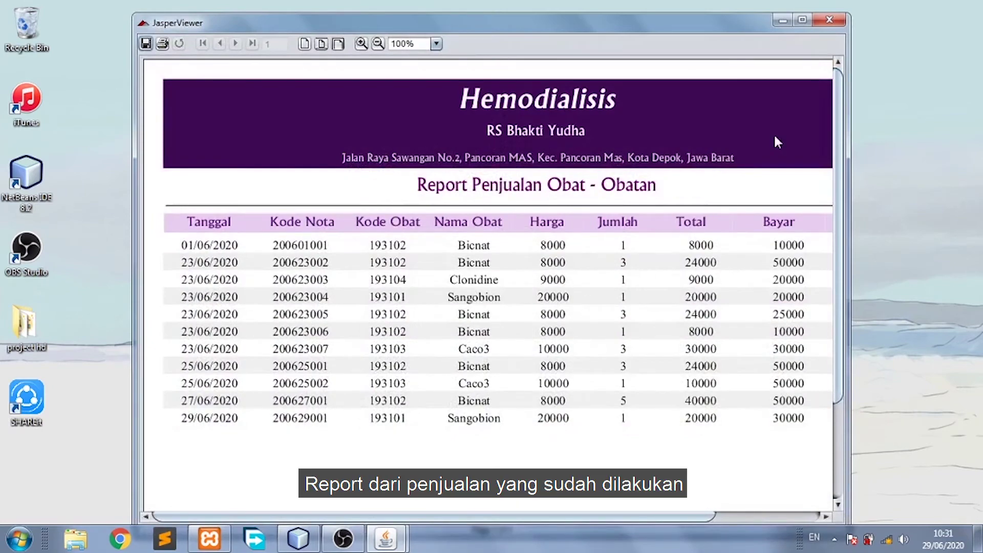
left_click(829, 20)
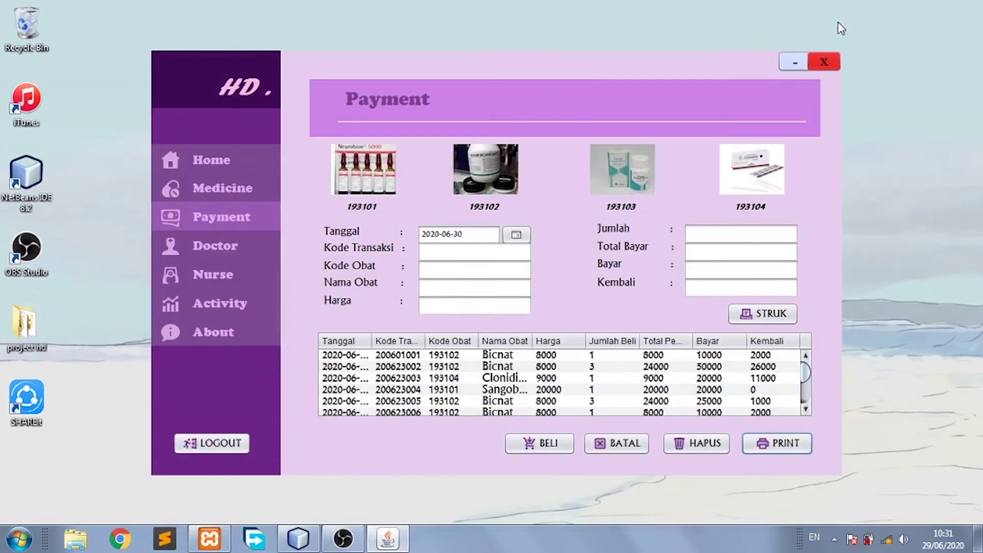
Switch to the Doctor records and enter NIP 100 and the doctor's name.
left_click(240, 253)
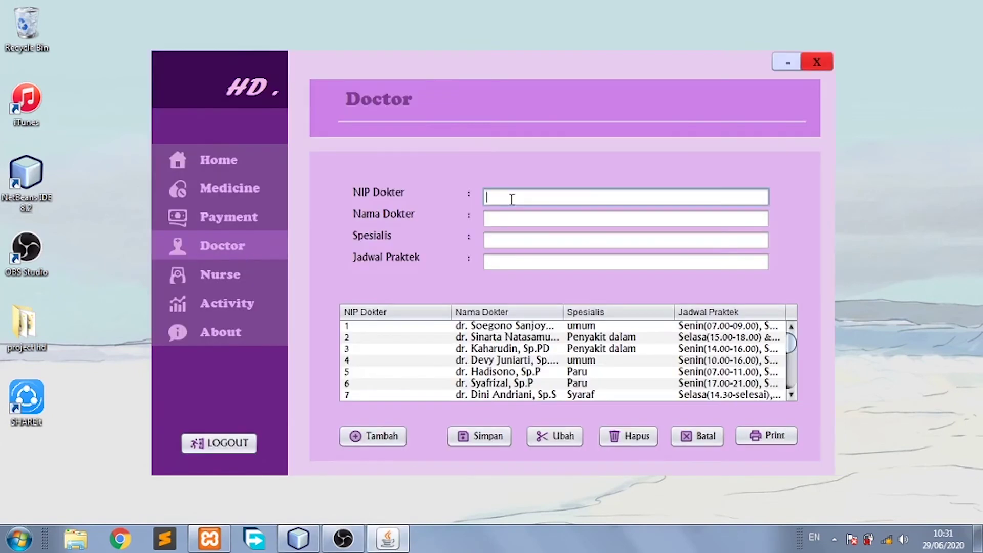
type("5")
key("Return")
key("Return")
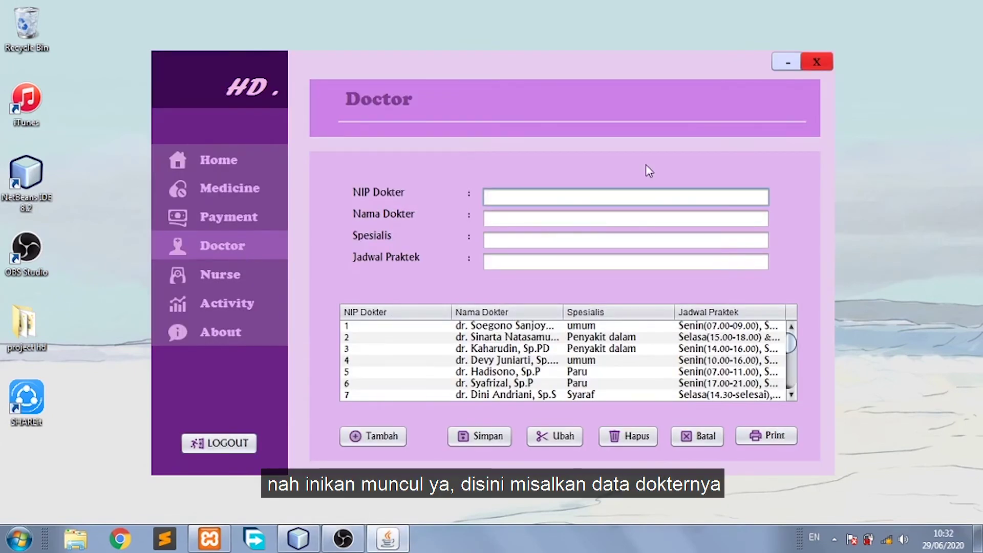
type("100")
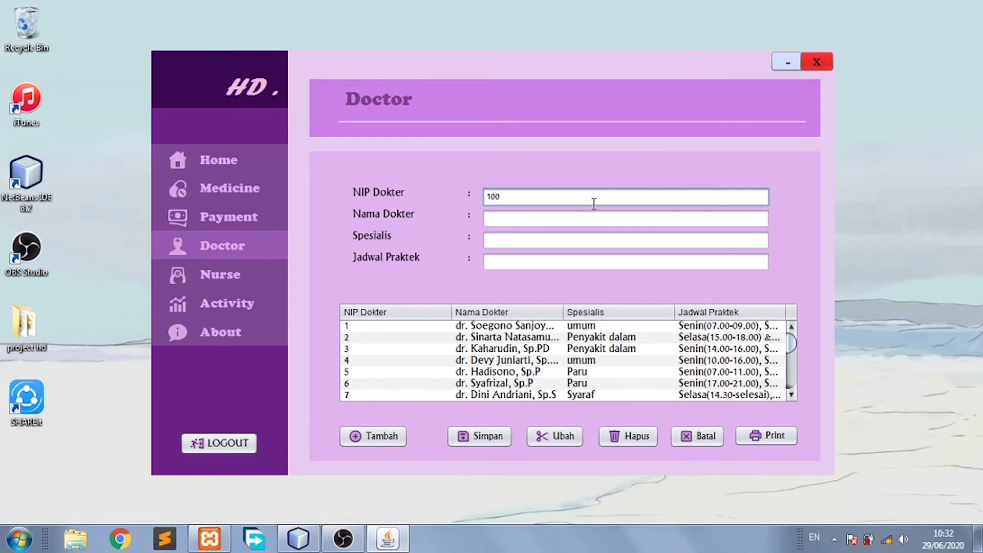
left_click(585, 221)
type("In")
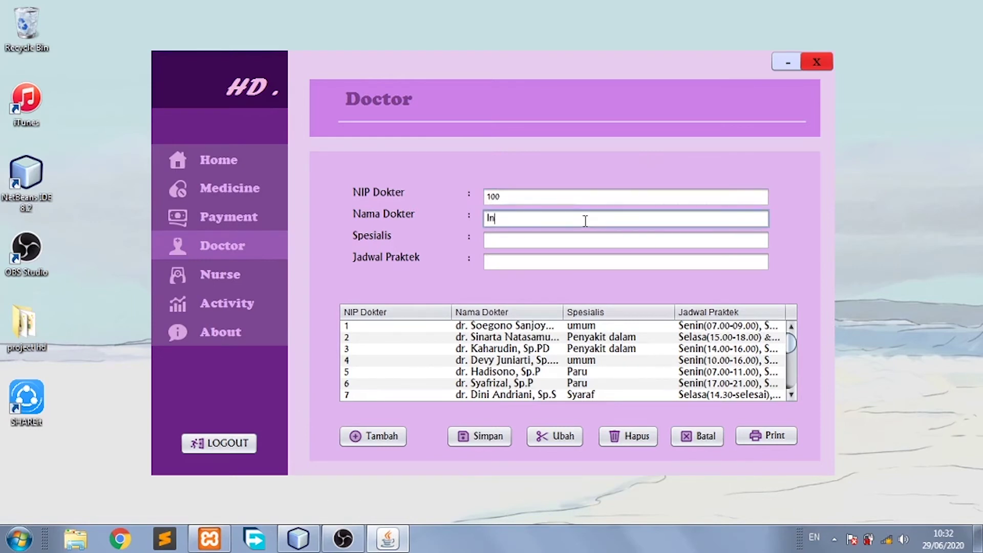
type("tan")
Set specialty bedah and schedule senin, save, and select the new doctor row.
left_click(578, 242)
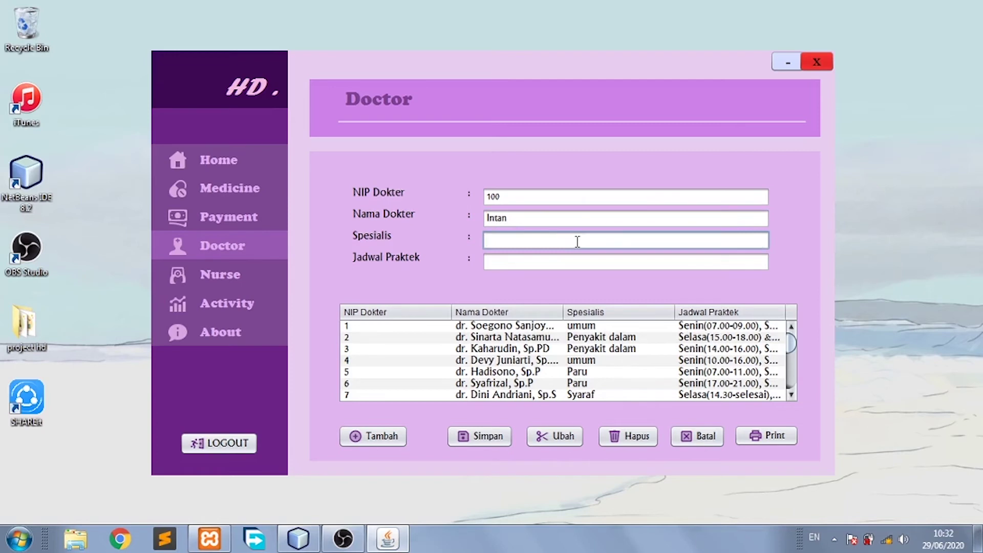
type("bedah")
left_click(565, 260)
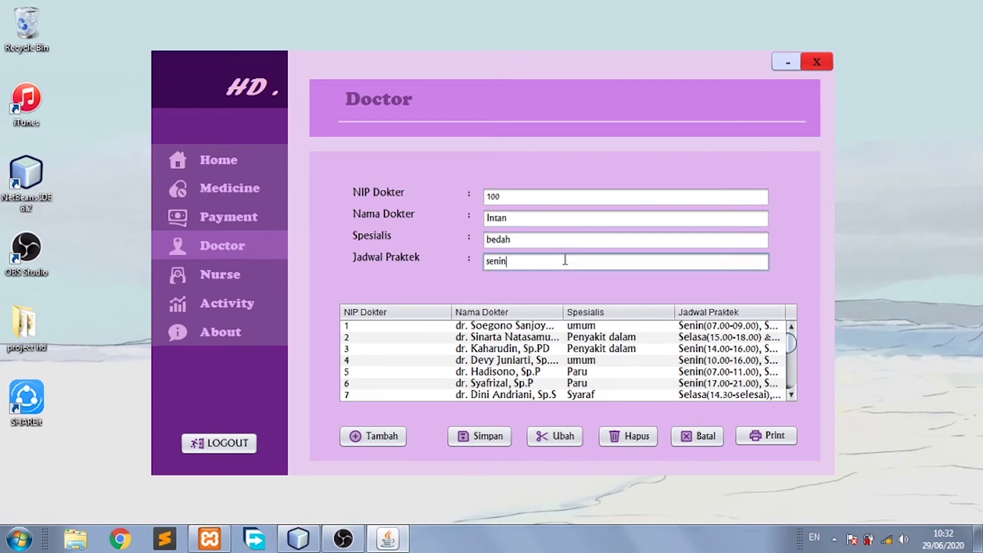
left_click(499, 435)
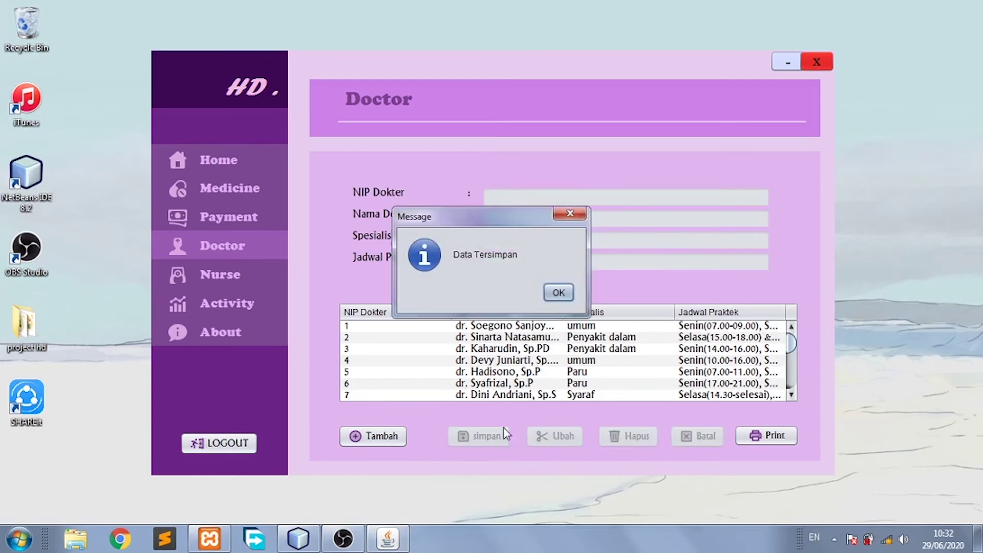
left_click(558, 293)
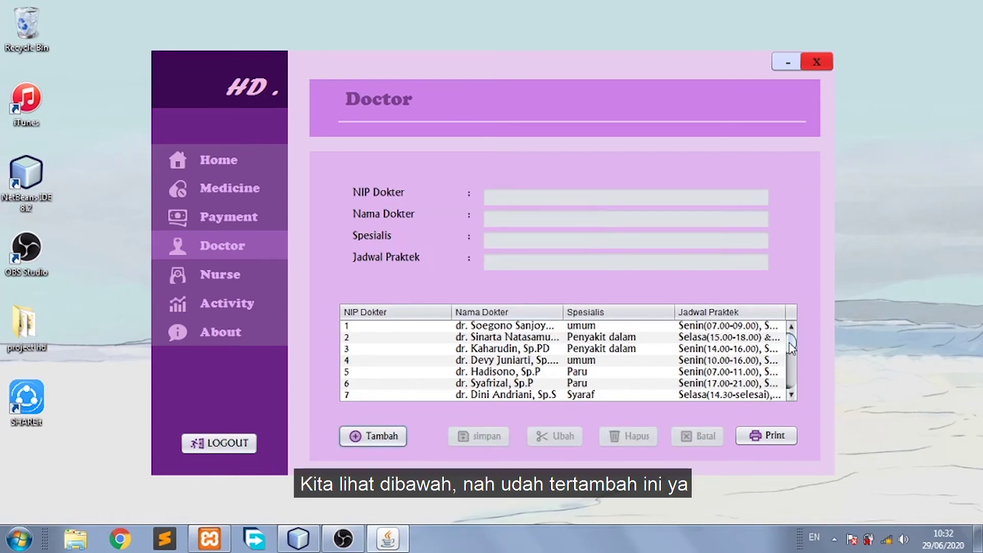
left_click_drag(792, 348, 791, 379)
left_click(523, 395)
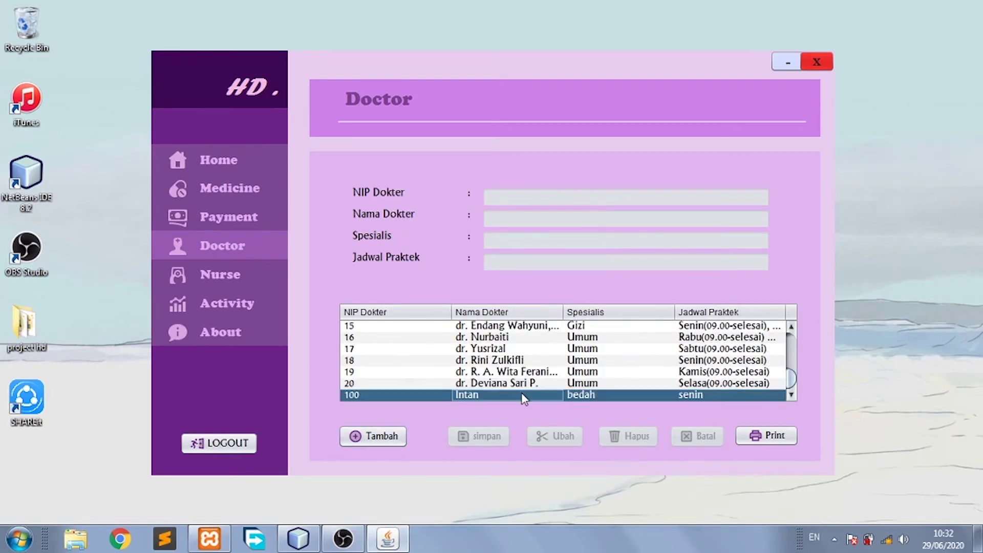
Look up doctor NIP 100 and change the practice schedule from senin to Sabtu.
left_click(381, 437)
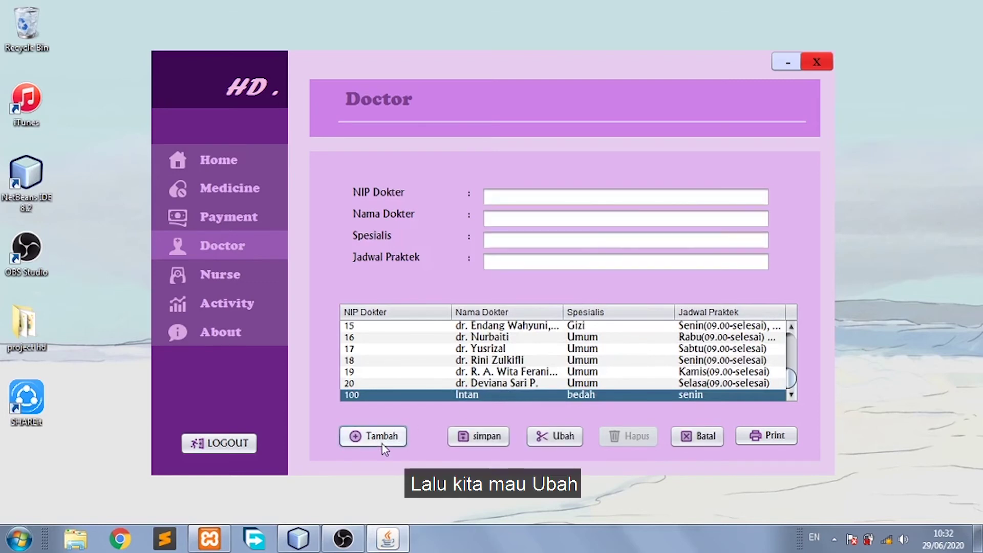
left_click(583, 199)
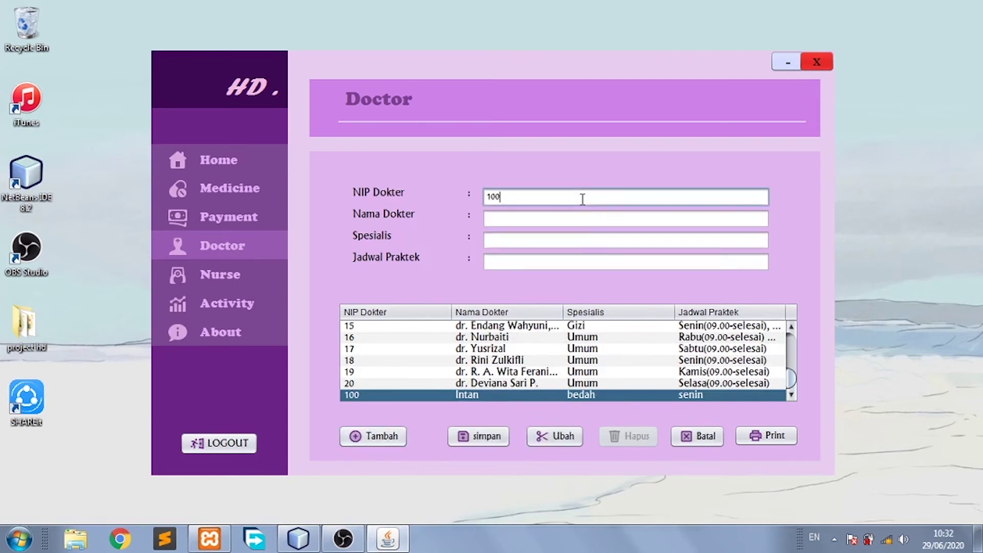
type("100")
key("Return")
key("Return")
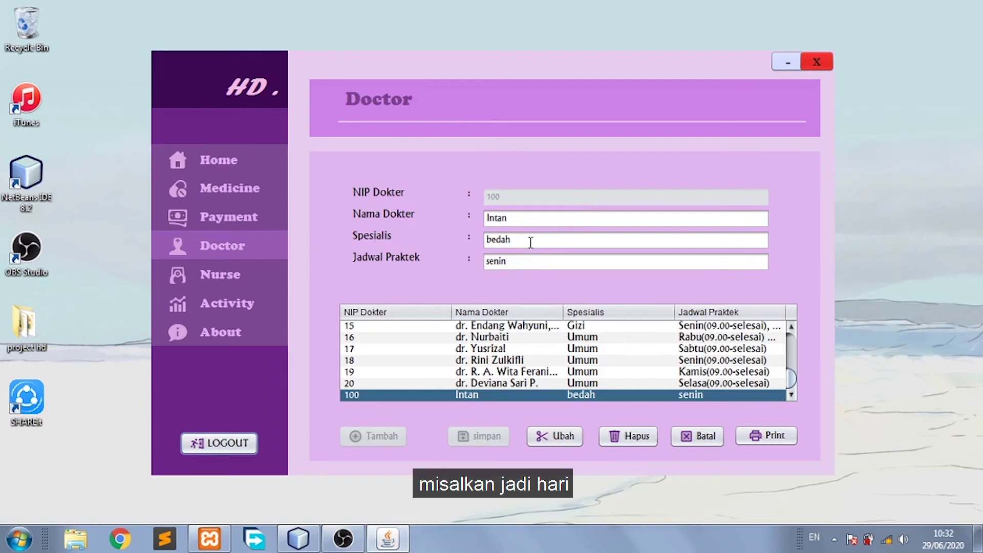
left_click(511, 259)
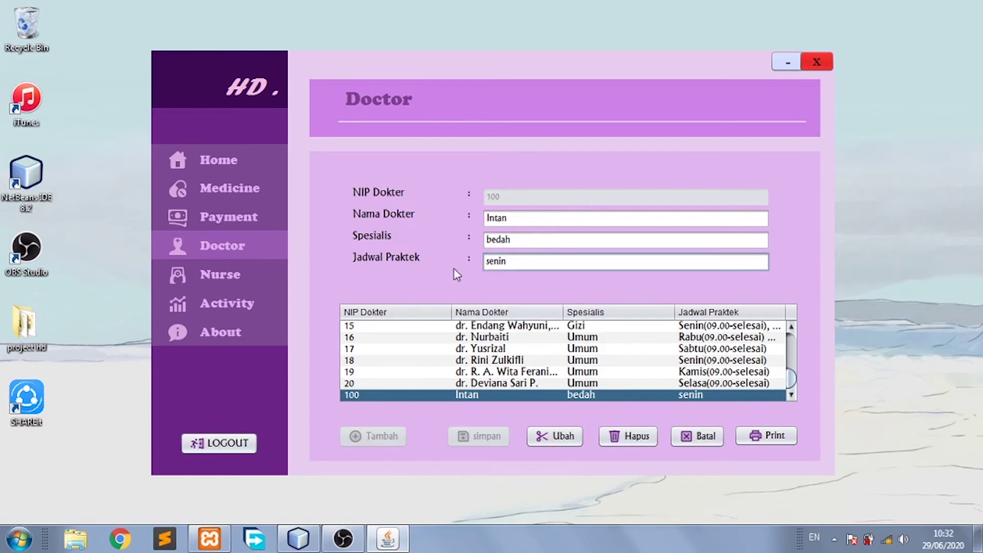
key("BackSpace")
key("BackSpace")
key("BackSpace")
key("BackSpace")
type("Sabtu")
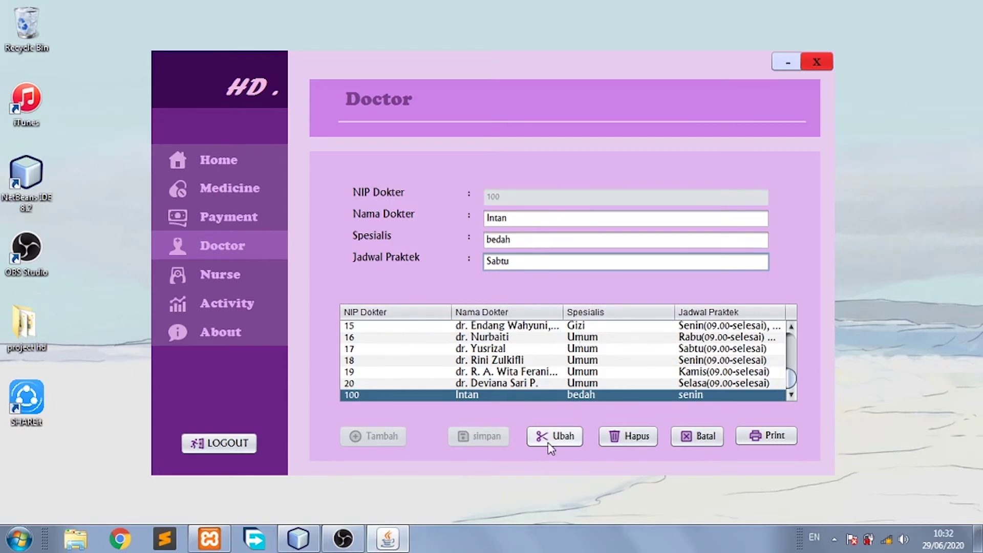
left_click(550, 447)
left_click(563, 291)
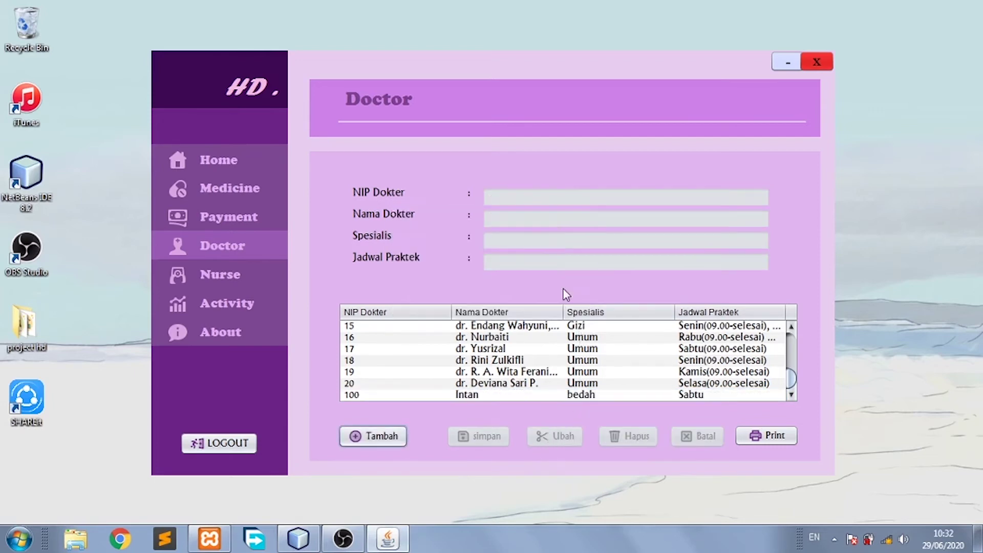
left_click(566, 395)
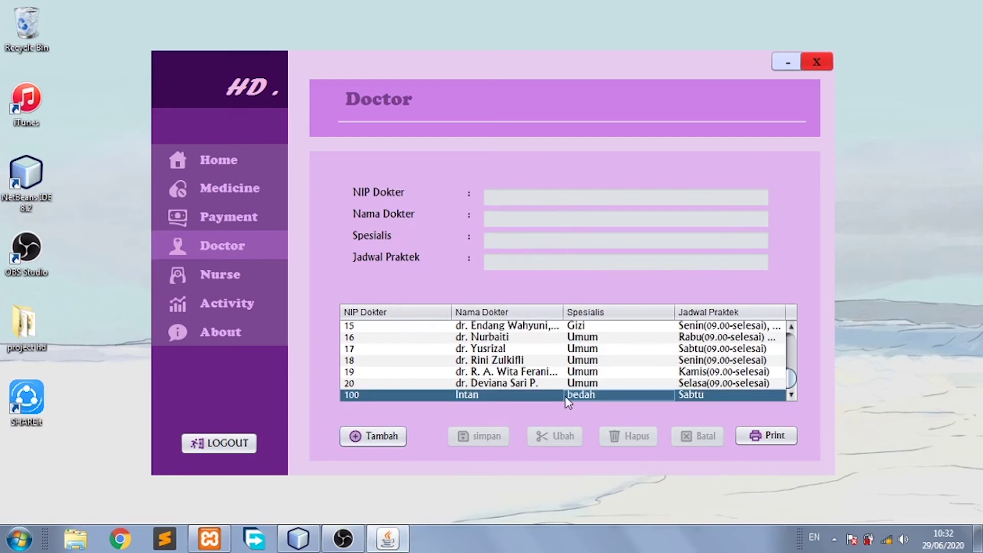
Look up doctor NIP 100 and delete the record.
left_click(377, 436)
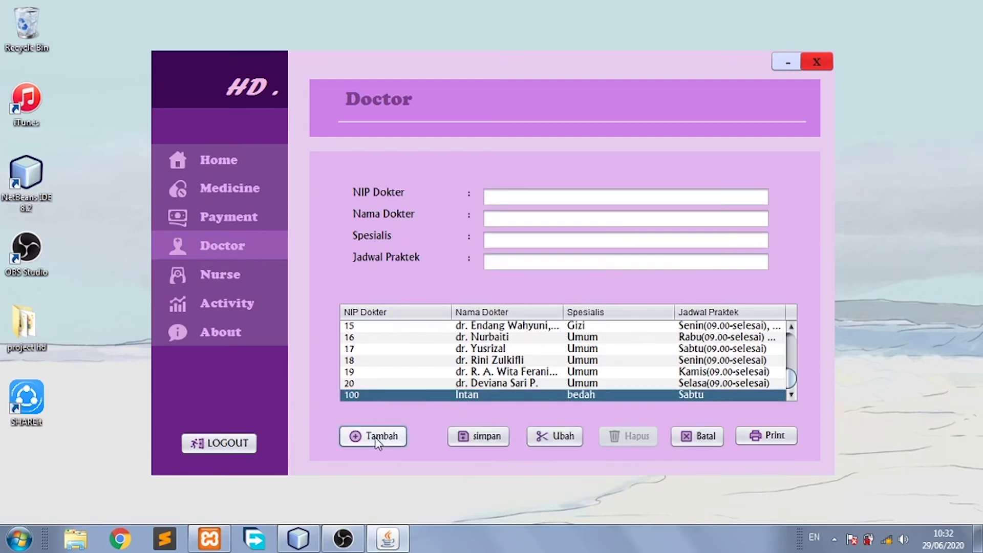
left_click(593, 196)
type("1-")
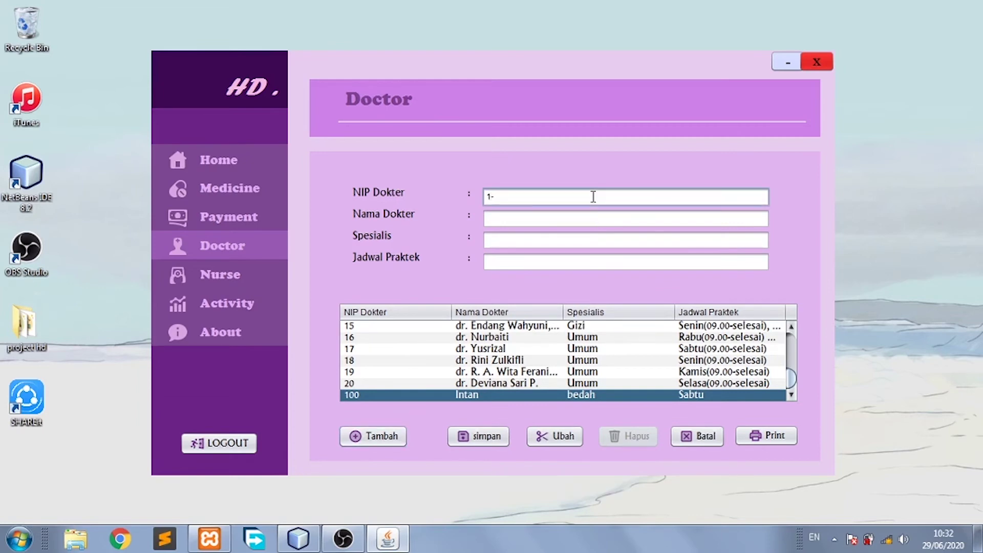
type("00")
key("Return")
key("Return")
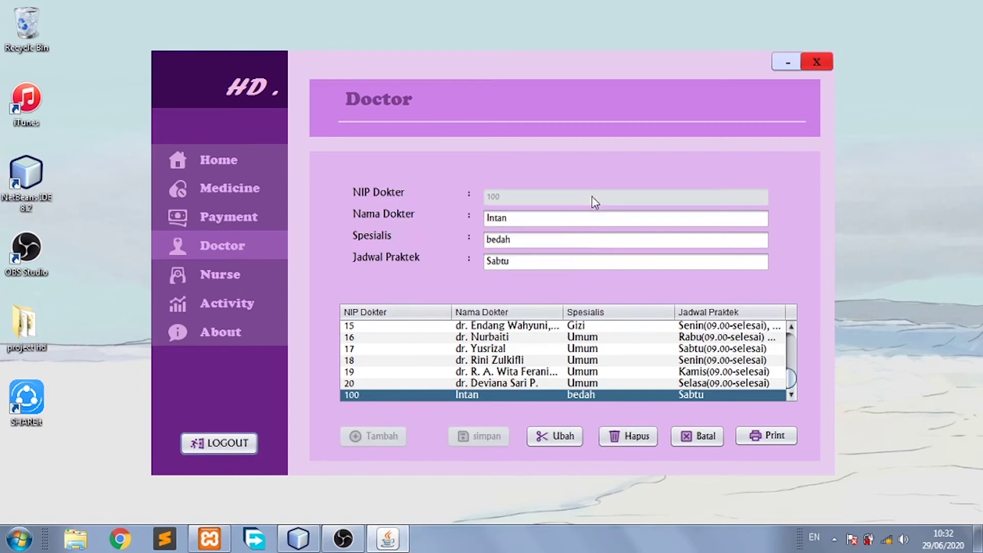
left_click(627, 432)
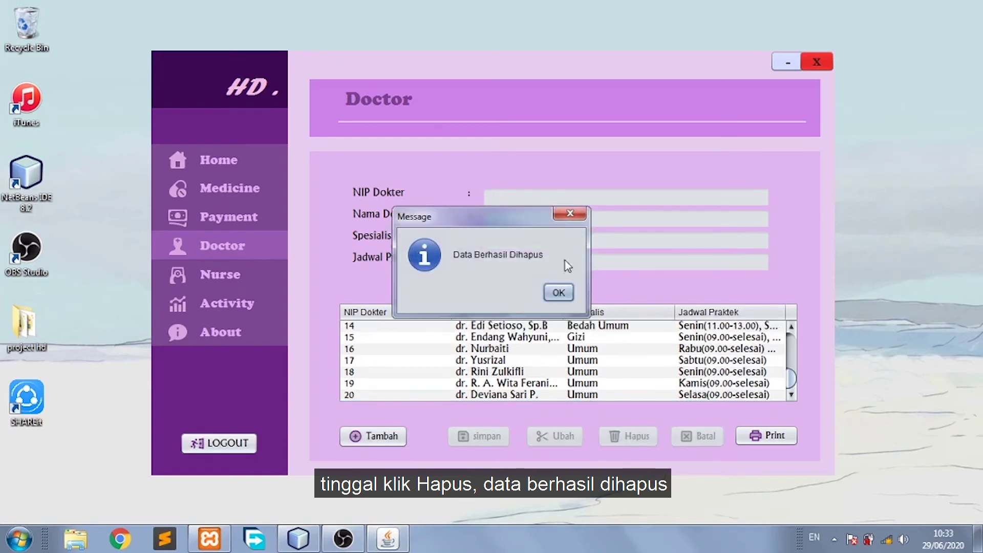
left_click(556, 293)
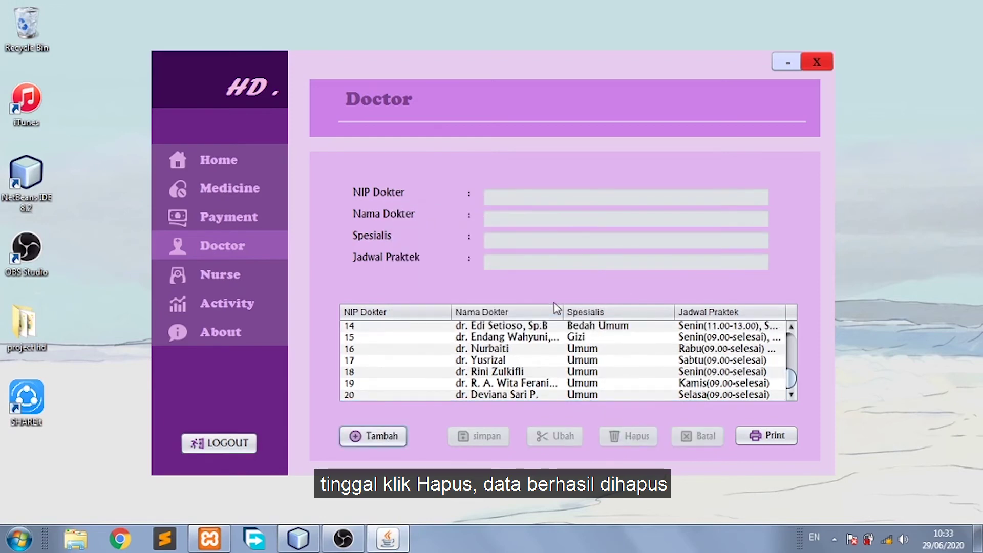
Preview the doctor schedule report, scroll through it, and close it.
left_click(752, 436)
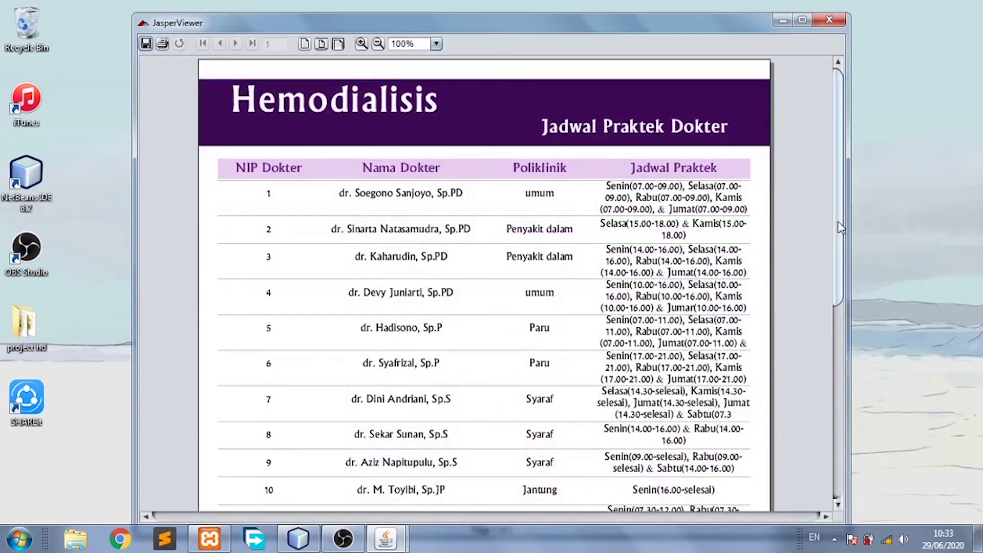
left_click_drag(836, 222, 836, 394)
left_click(829, 19)
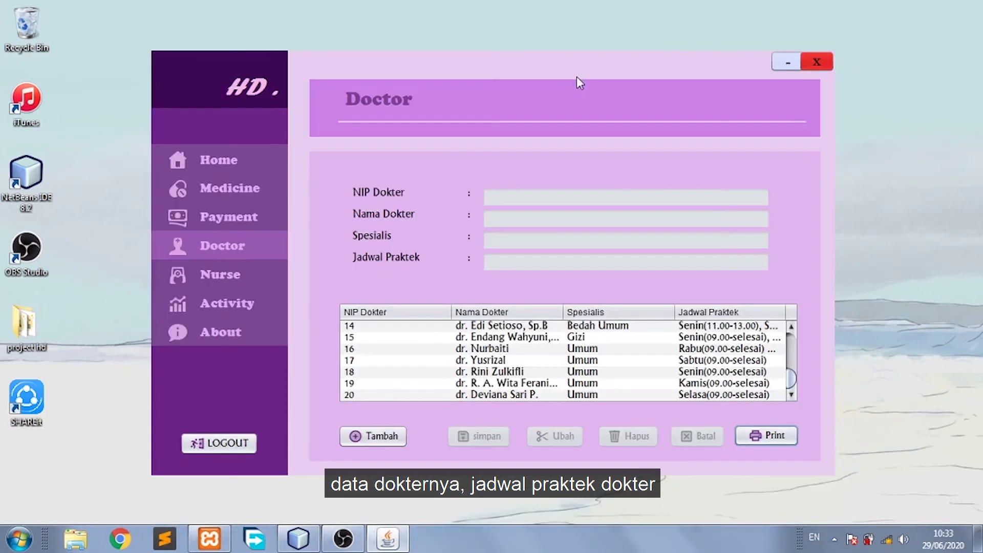
left_click(263, 284)
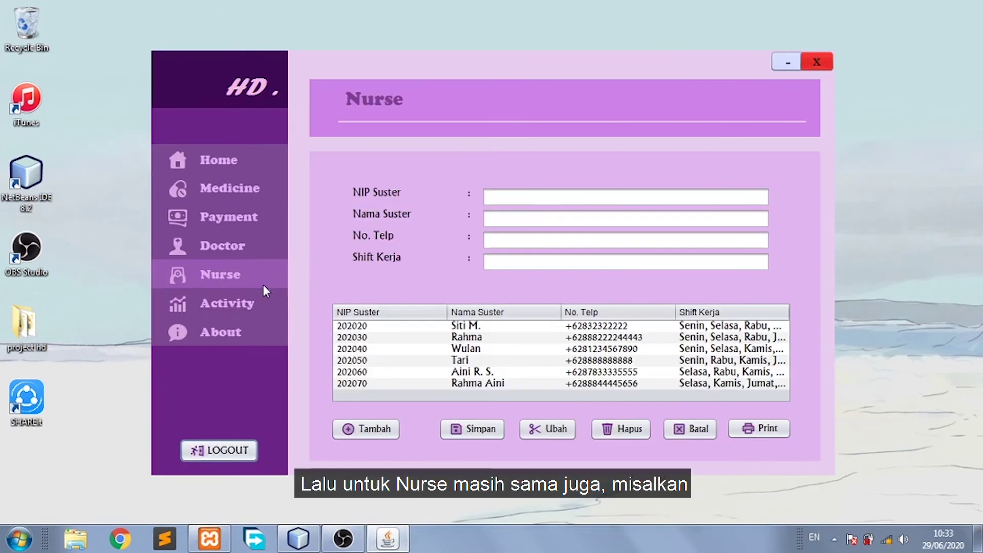
left_click(551, 199)
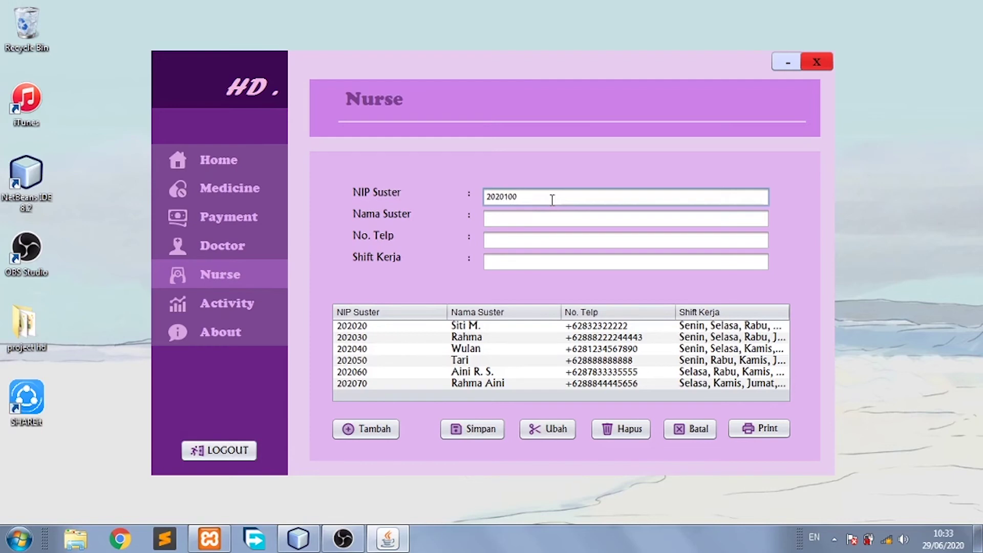
left_click(520, 221)
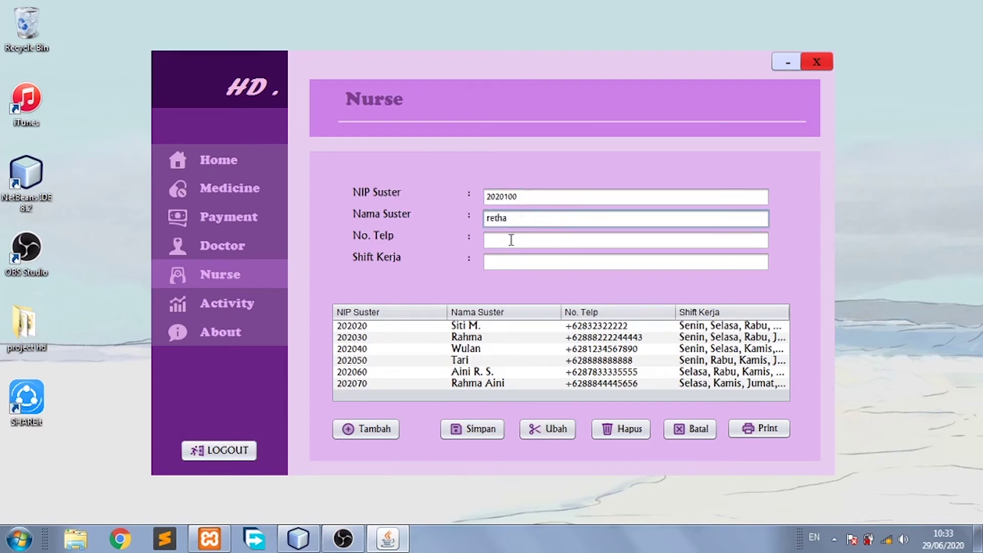
left_click(511, 239)
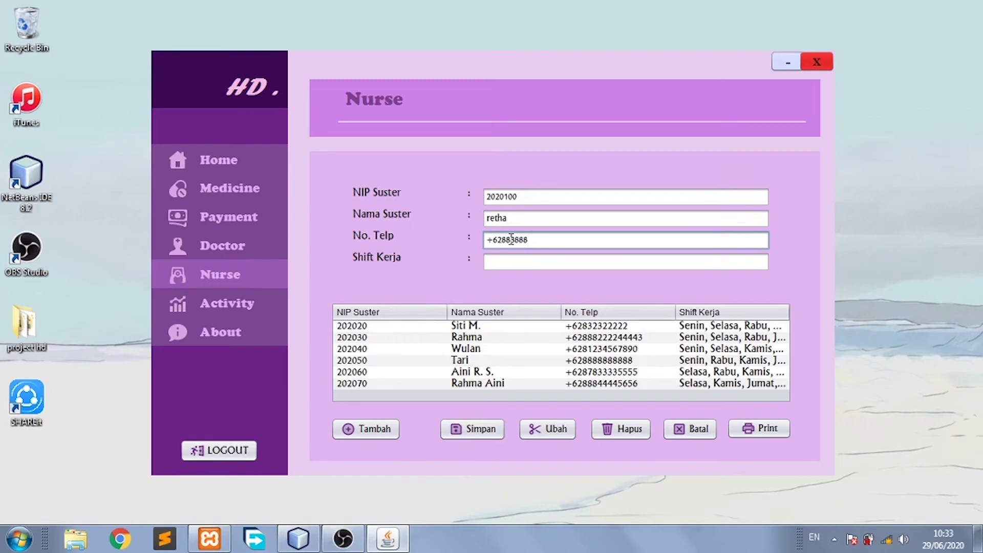
key("Tab")
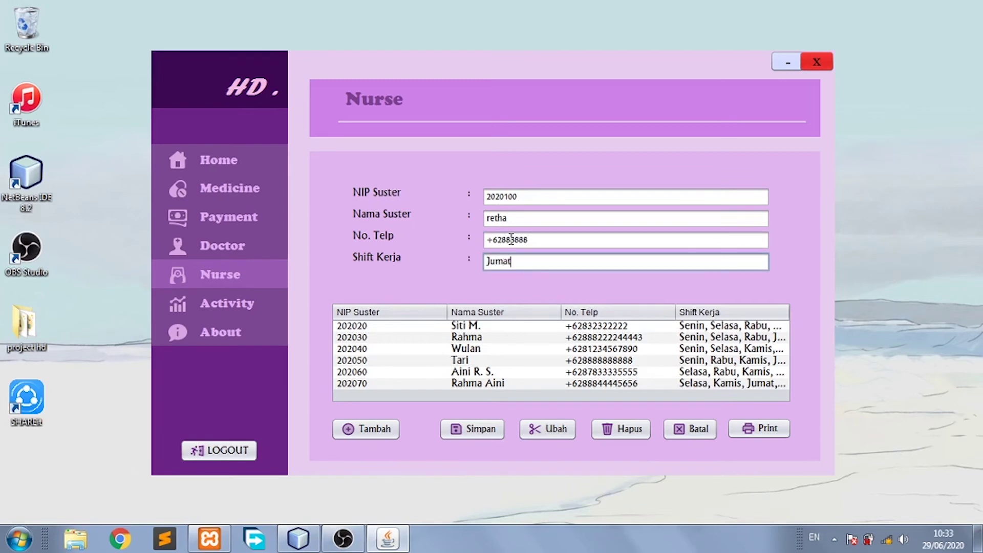
left_click(472, 434)
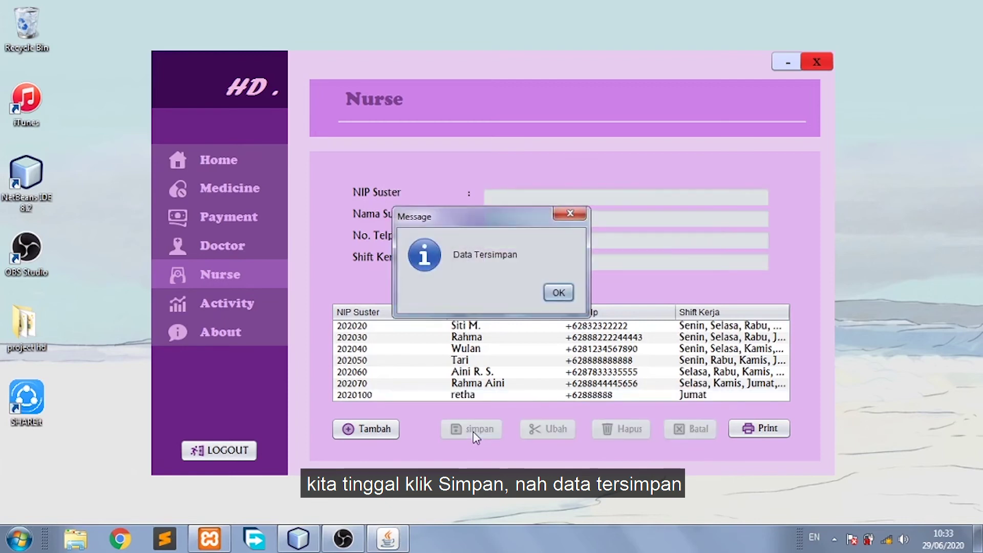
left_click(559, 293)
left_click(444, 399)
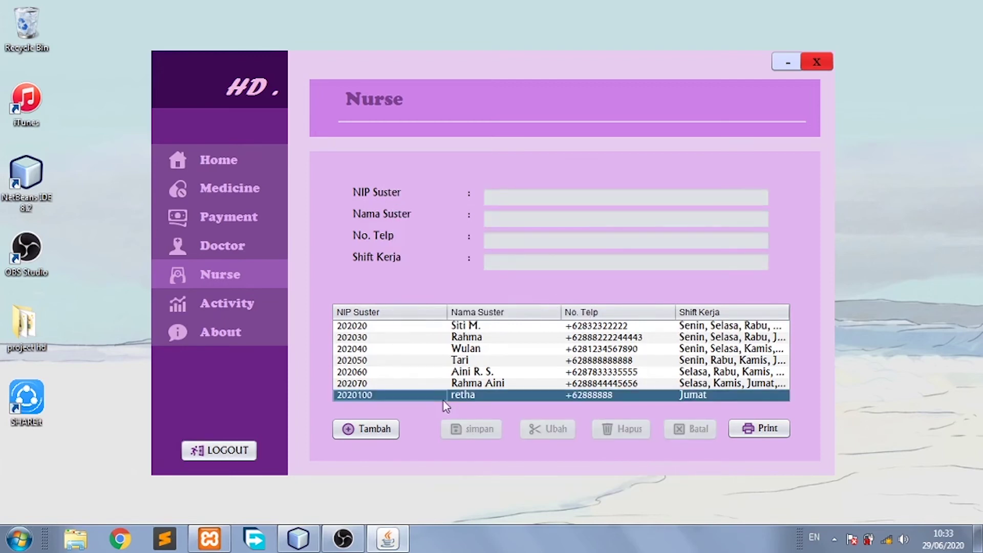
Change nurse 2020100's phone number, replacing its trailing digits with 11111111, and save.
left_click(376, 431)
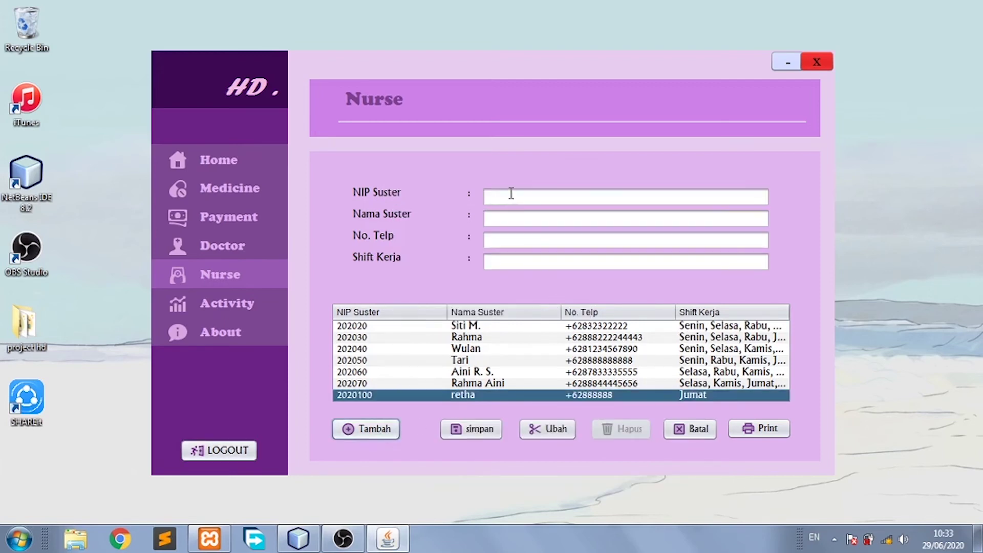
left_click(511, 193)
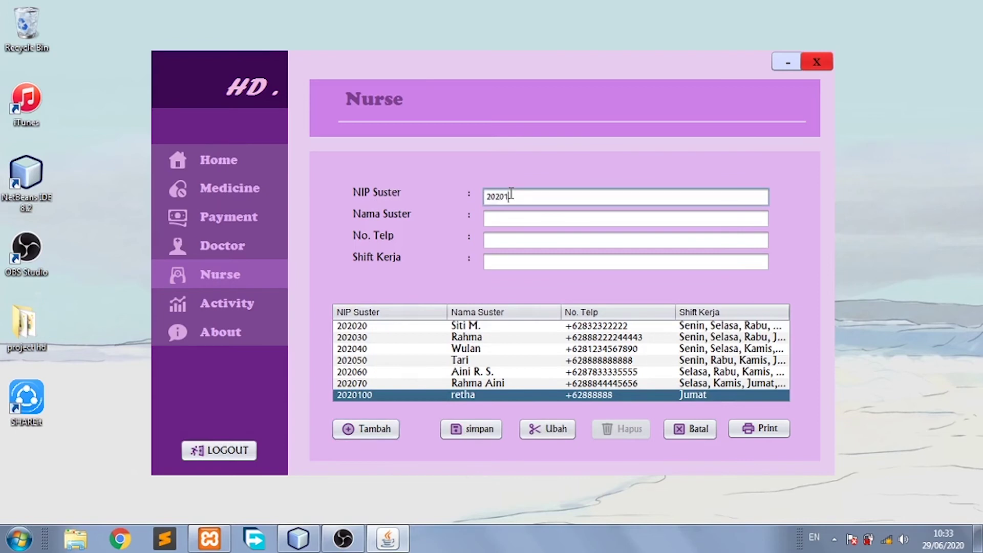
left_click(510, 215)
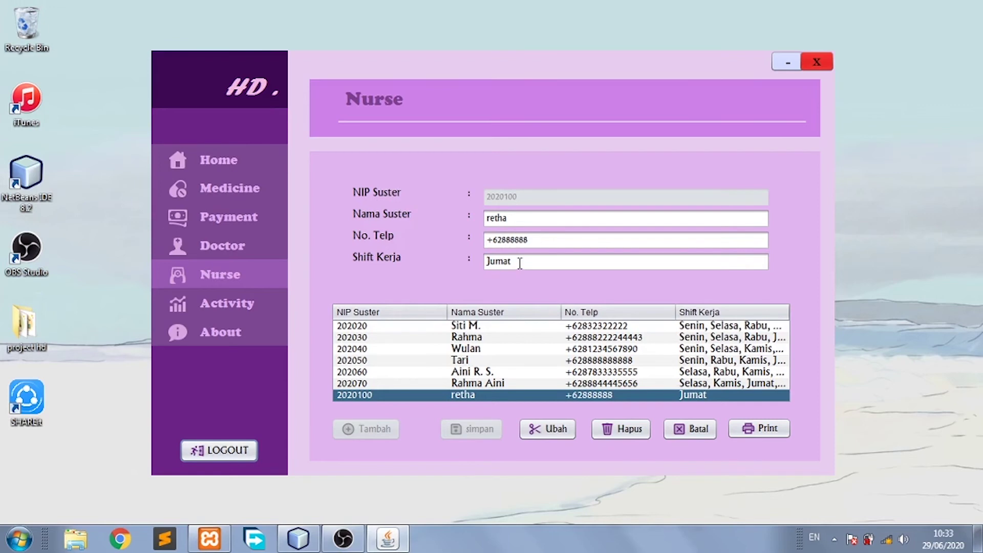
left_click_drag(534, 240, 507, 241)
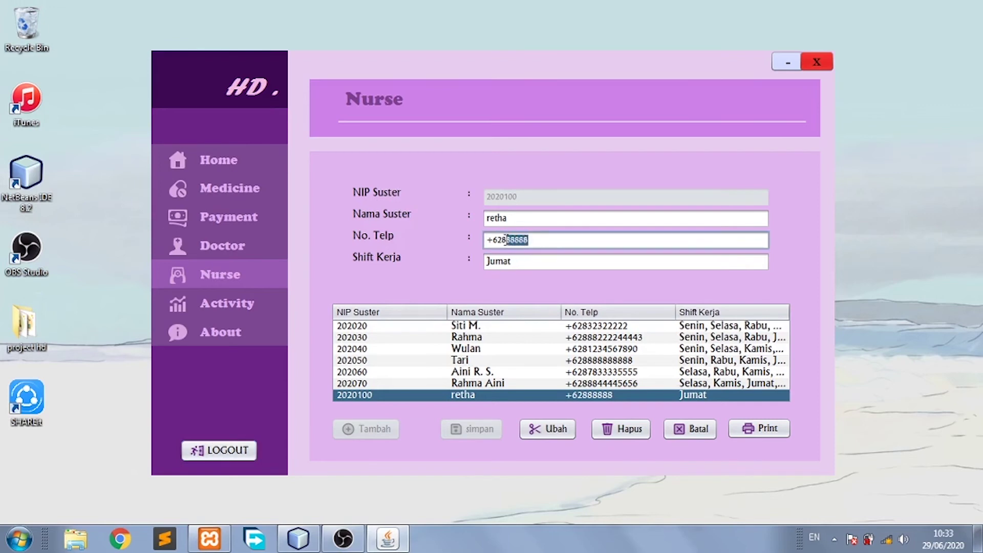
type("11111111")
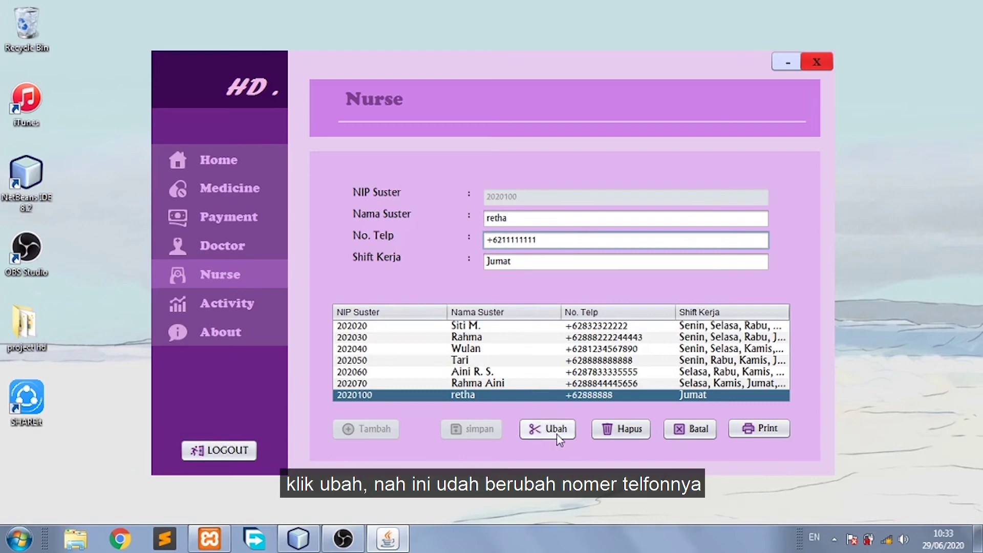
left_click(557, 434)
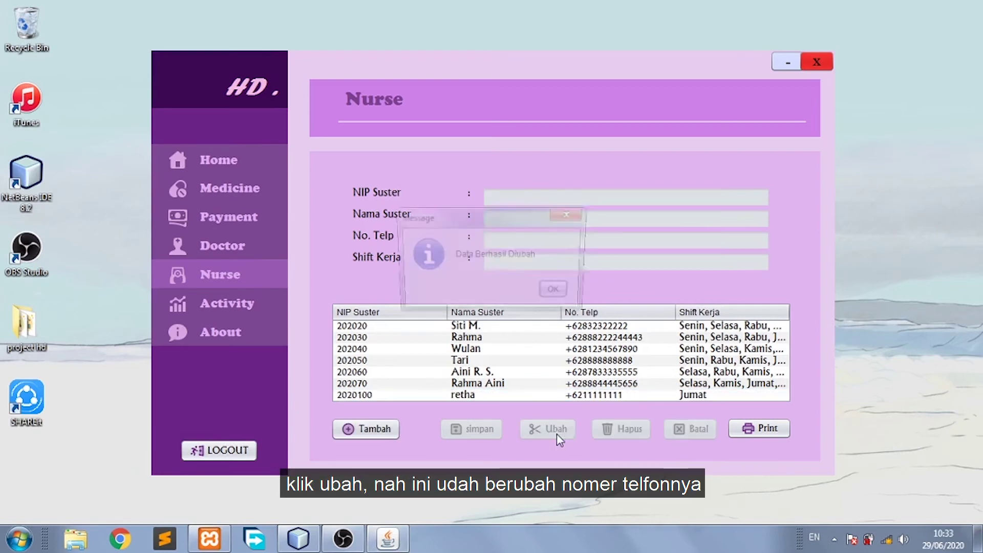
left_click(559, 292)
Delete nurse 2020100, then preview the nurse shift report and close it.
left_click(366, 429)
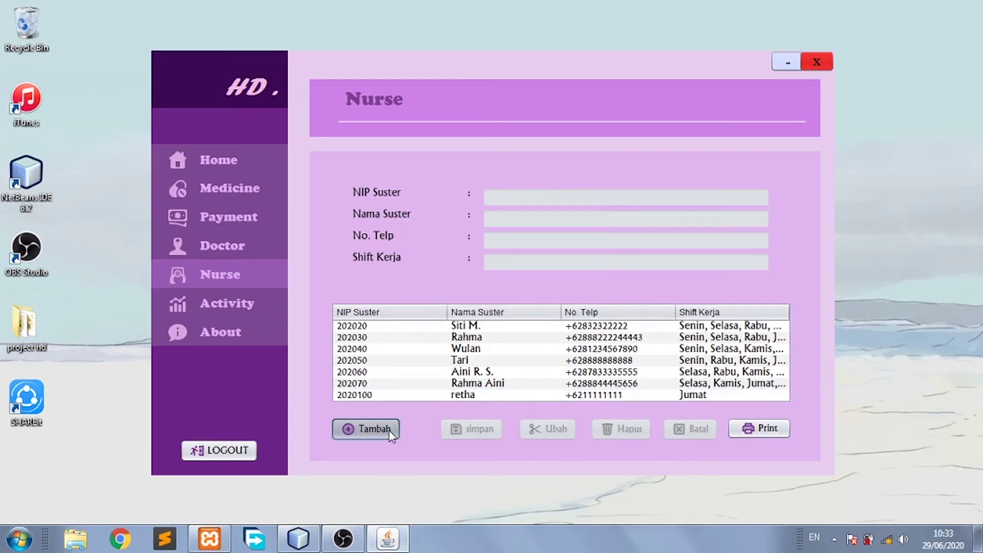
left_click(532, 197)
type("2020100")
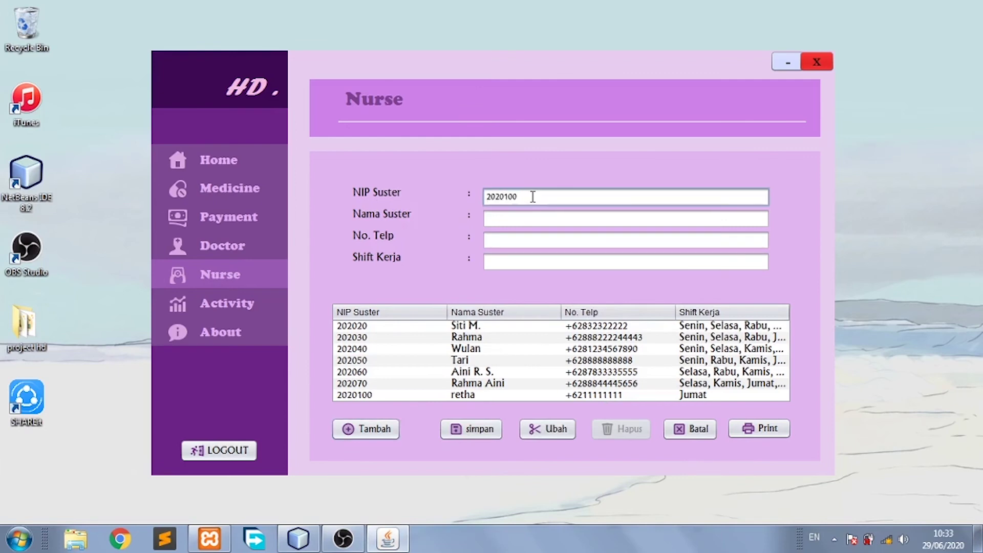
key("Return")
key("Return")
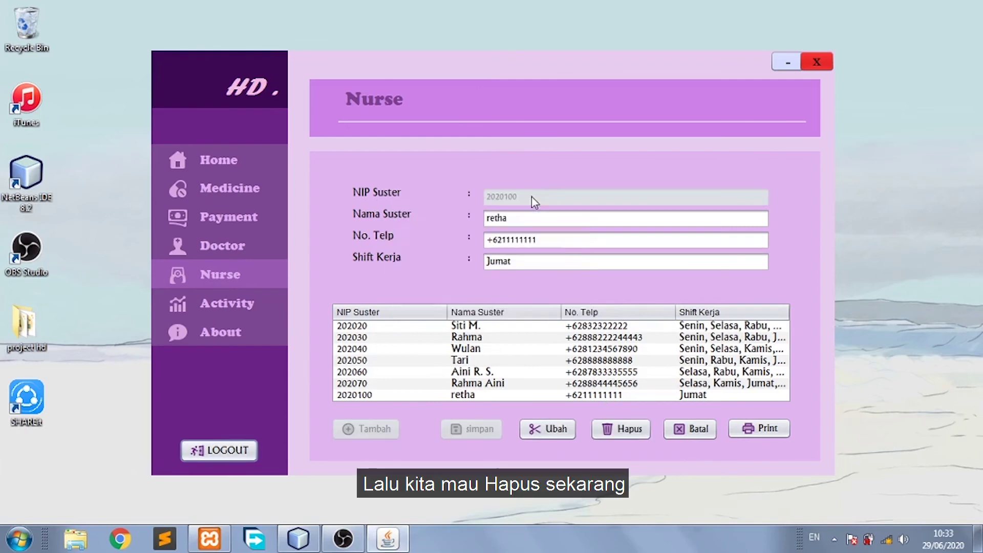
left_click(613, 425)
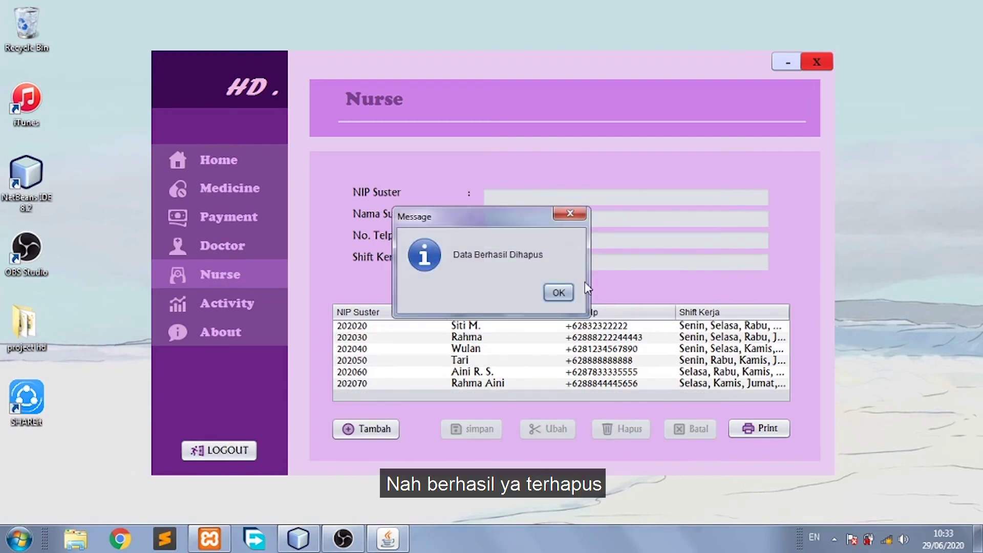
left_click(558, 293)
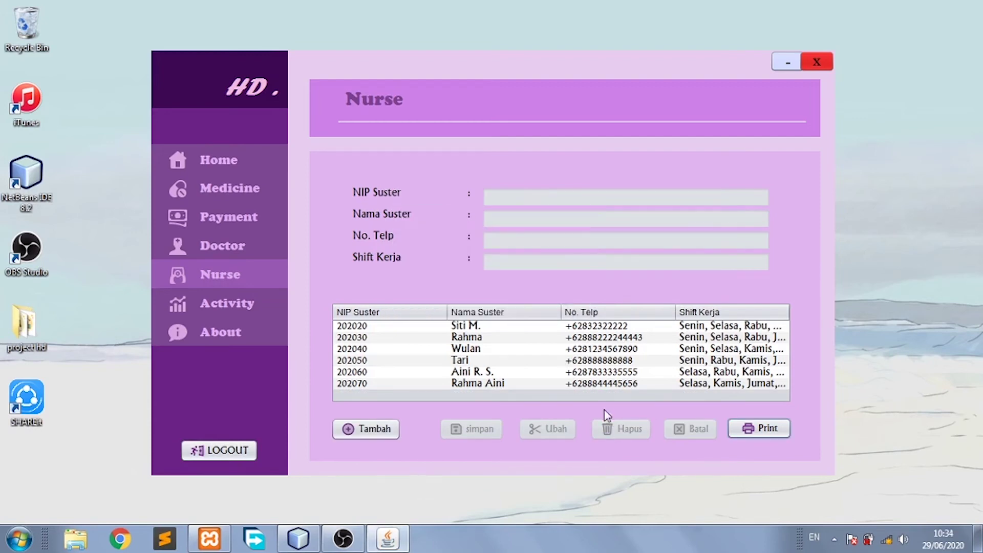
left_click(756, 430)
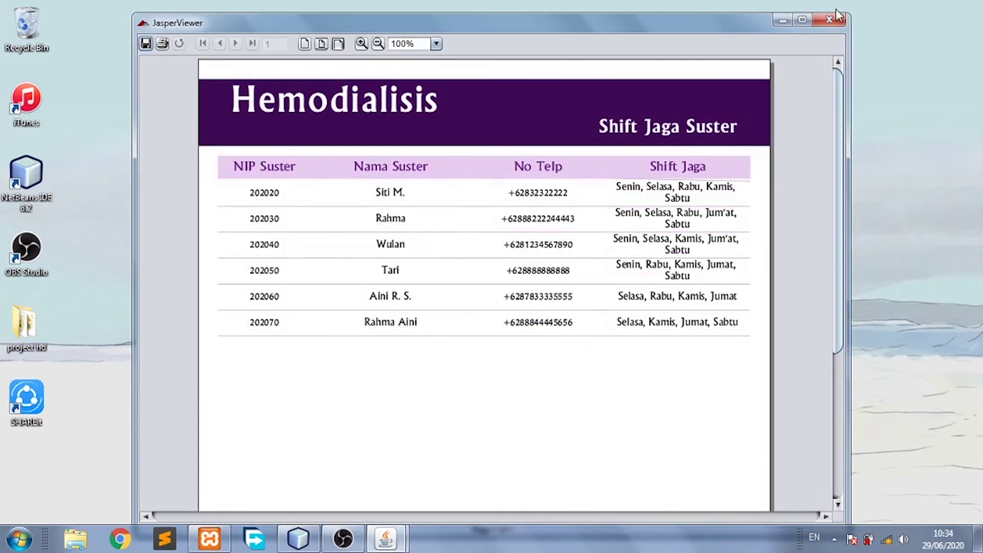
left_click(829, 19)
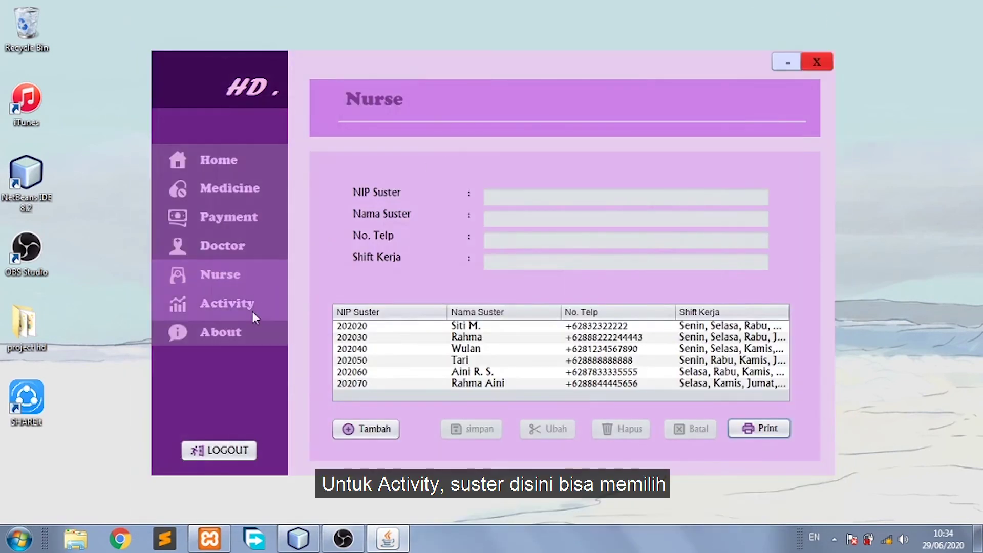
Show Pasien 04's activity records and set the session date to 30 June 2020.
left_click(252, 310)
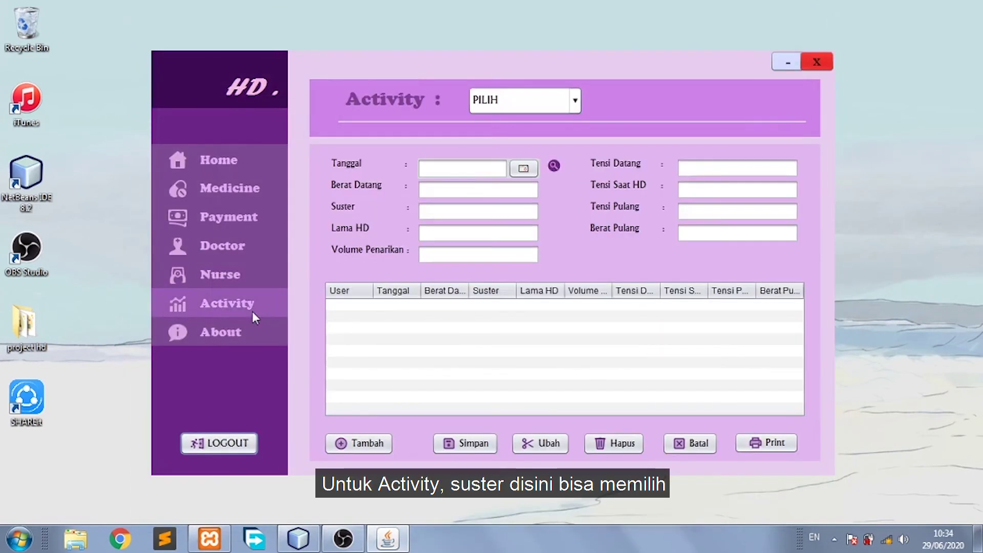
left_click(575, 104)
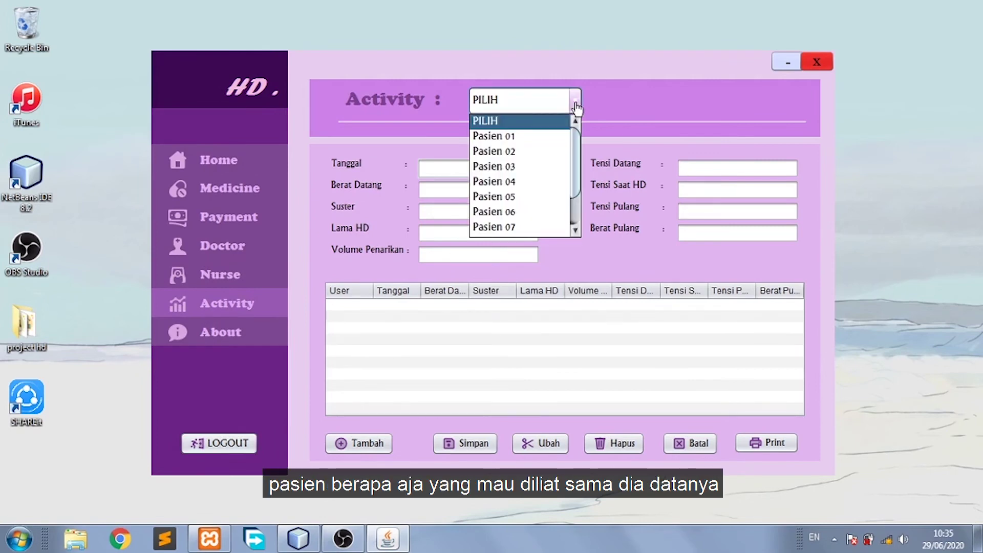
left_click(551, 136)
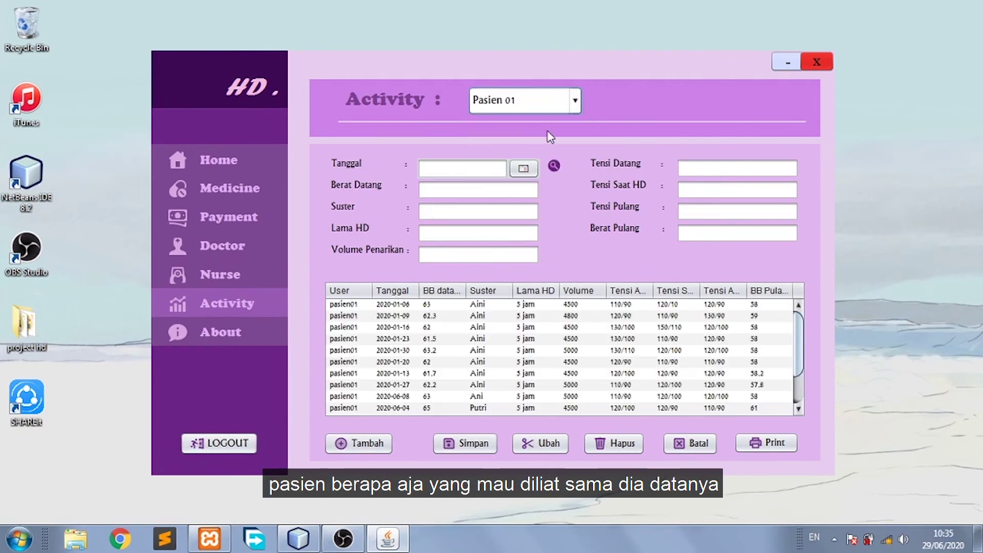
left_click(575, 108)
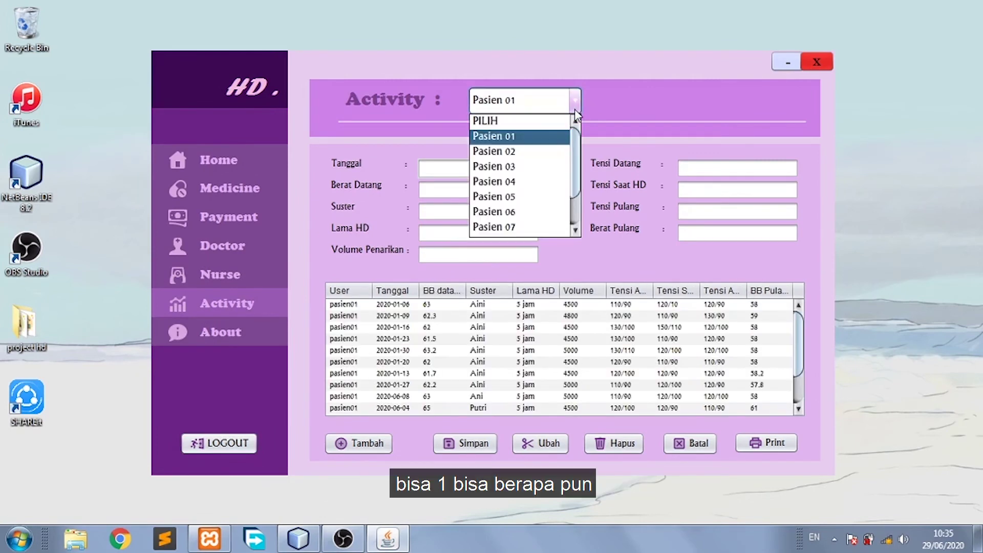
left_click(538, 182)
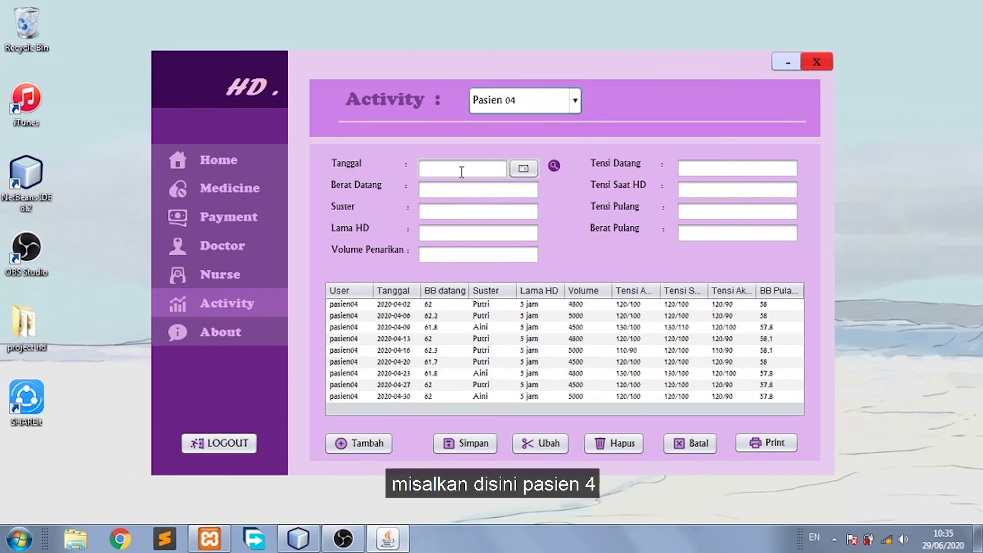
left_click(514, 171)
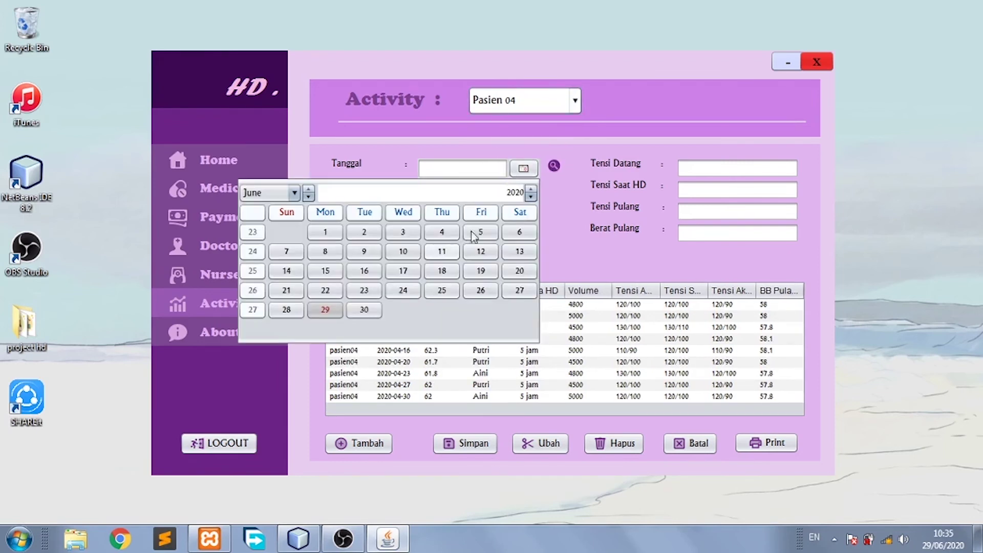
left_click(370, 309)
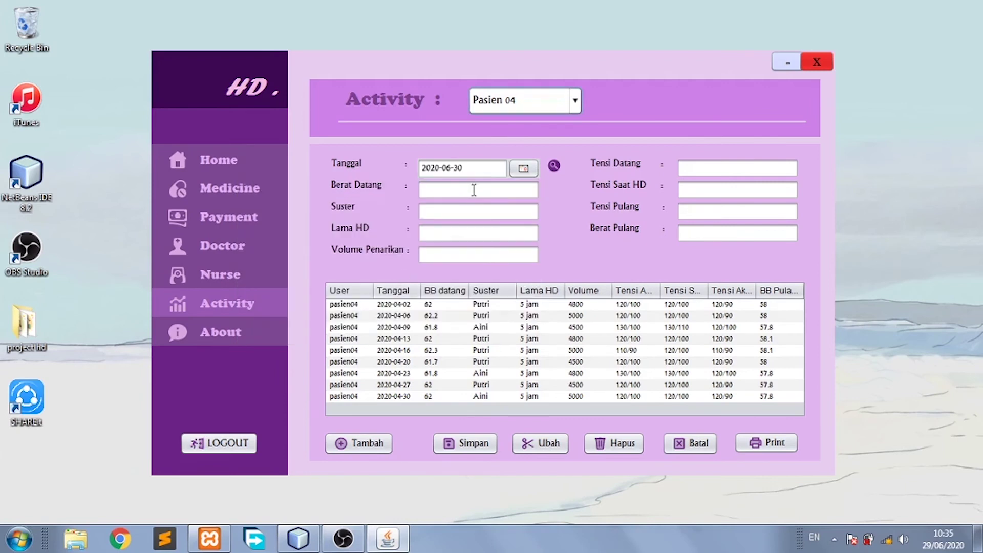
Fill in the session: 4 jam, volume 4000, pressures 110/100, weights 55 and 52.
left_click(473, 190)
left_click(472, 209)
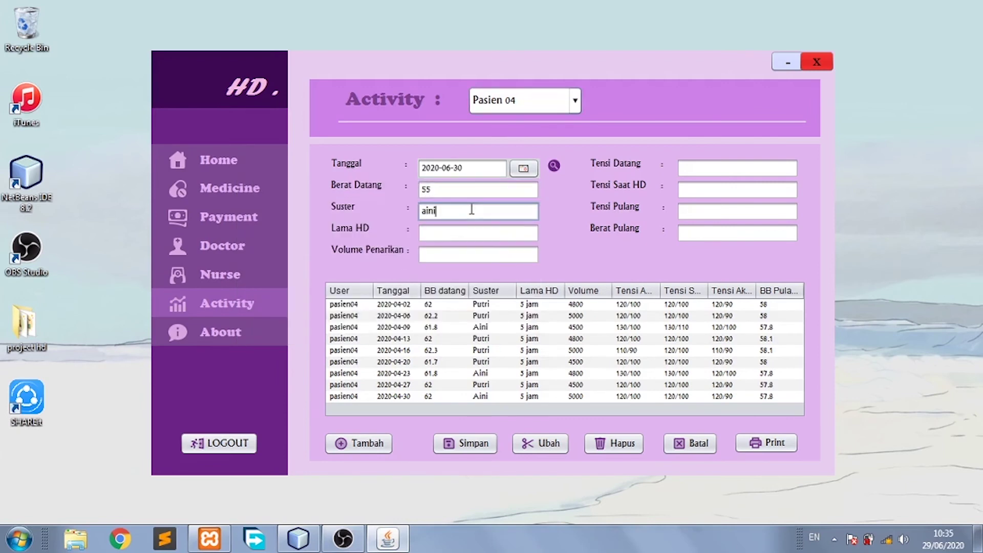
left_click(468, 228)
type("4 jam")
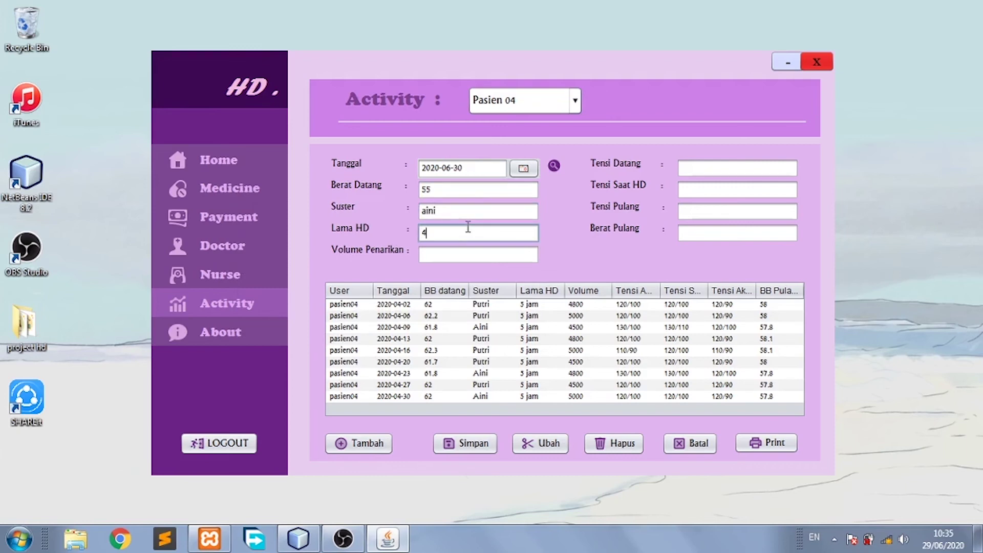
left_click(461, 255)
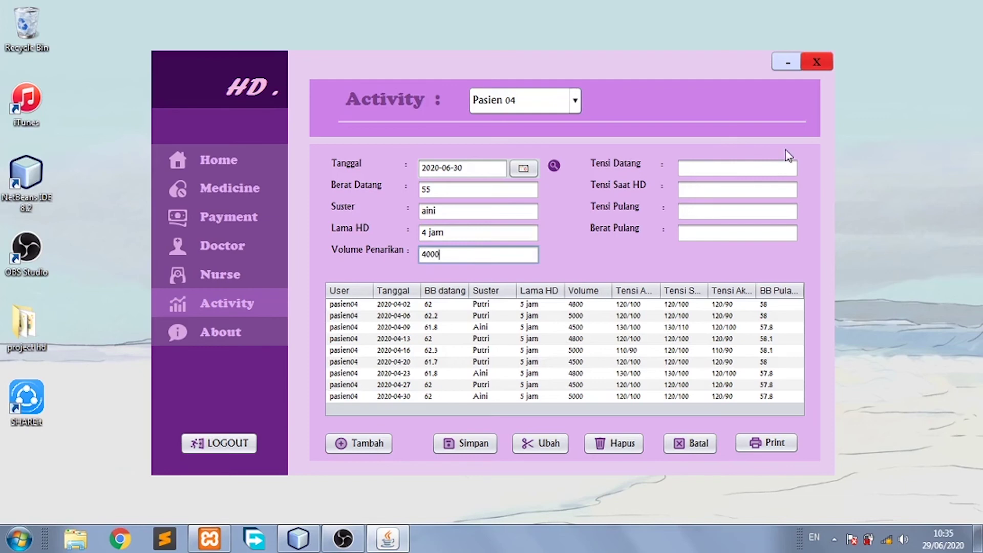
left_click(770, 164)
type("110/100")
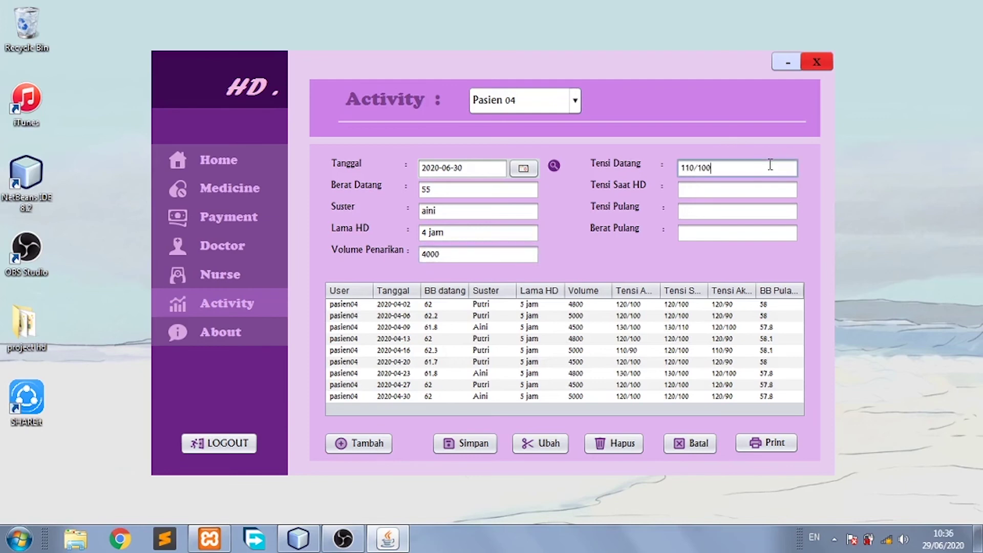
left_click(760, 190)
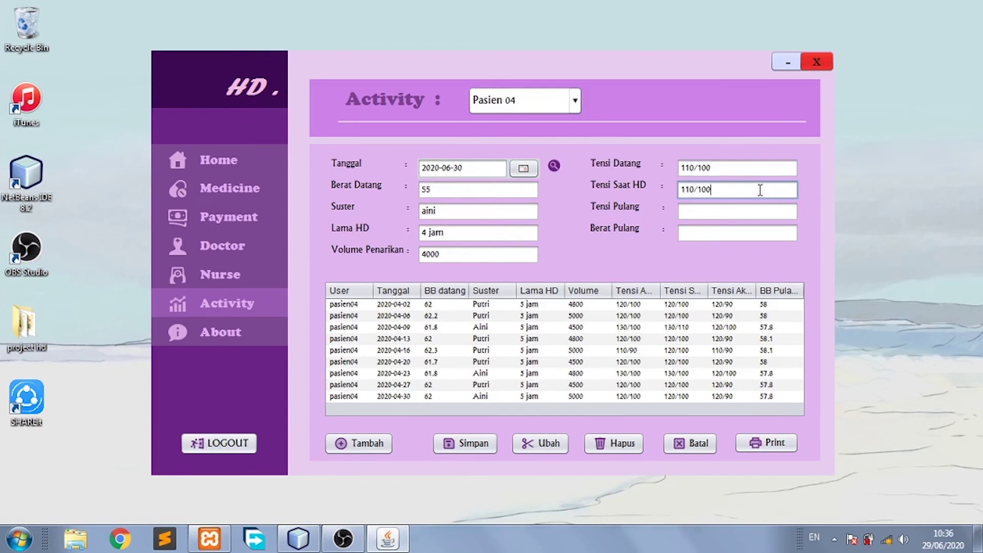
left_click(754, 217)
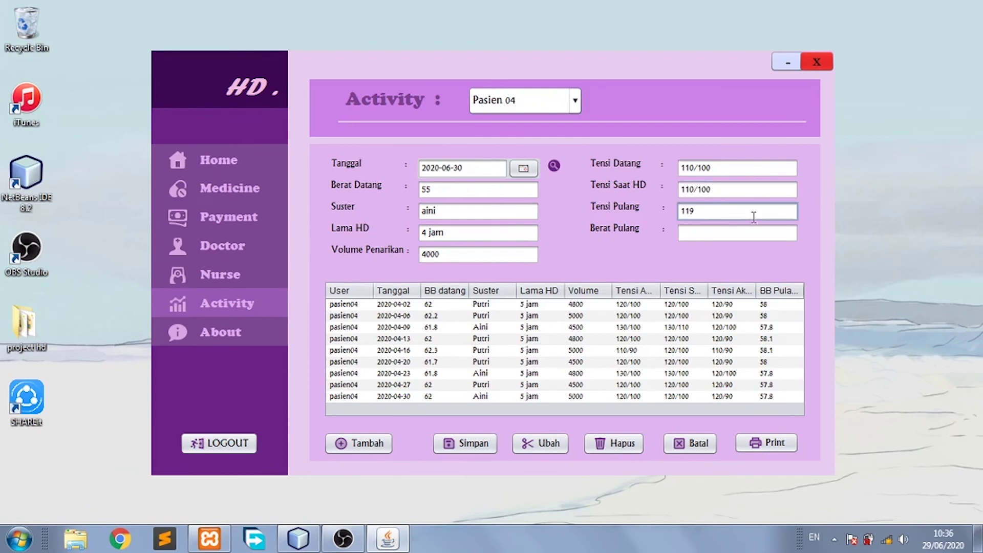
type("110/100")
left_click(745, 230)
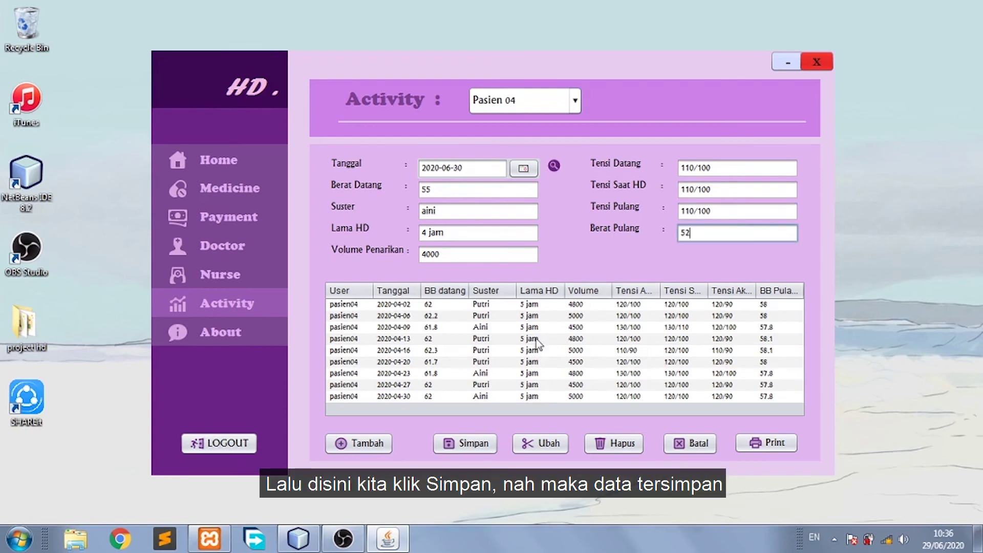
Save the Pasien 04 session, then search Pasien 04 to reload the 2020-06-30 record.
left_click(472, 444)
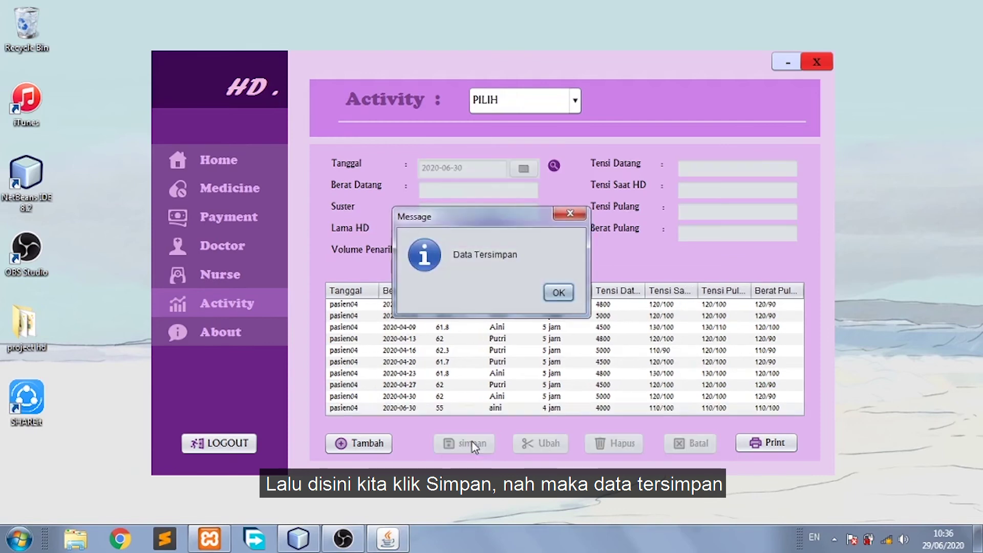
left_click(568, 291)
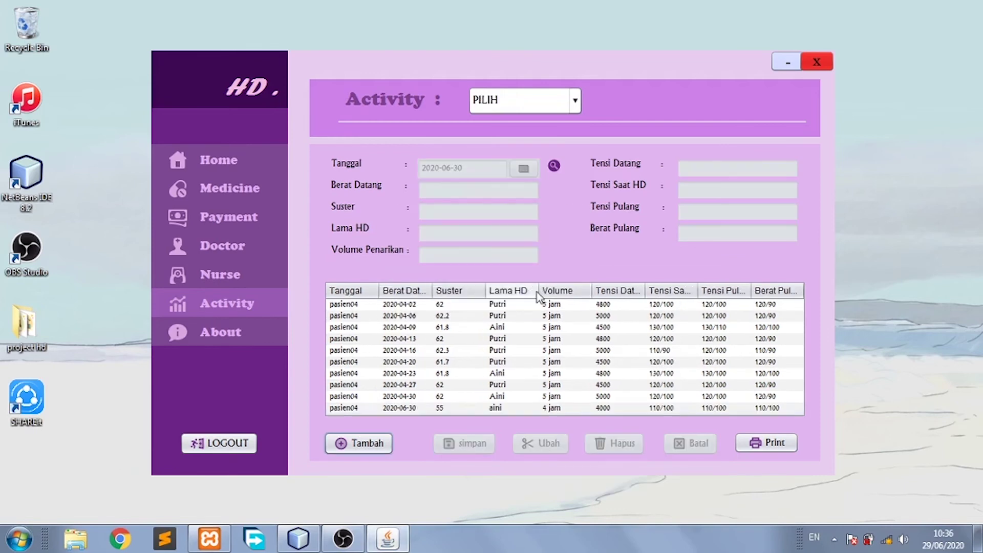
left_click(367, 446)
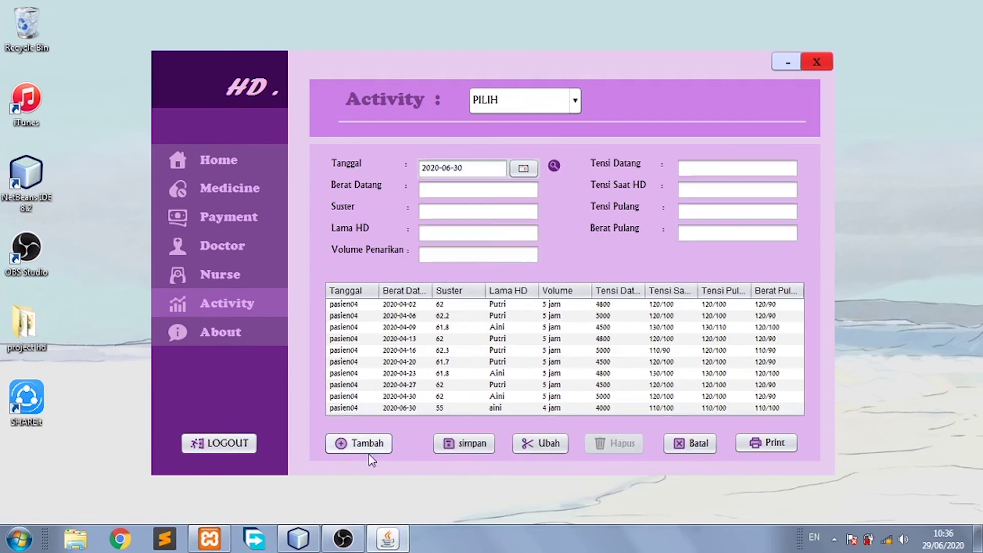
left_click(575, 100)
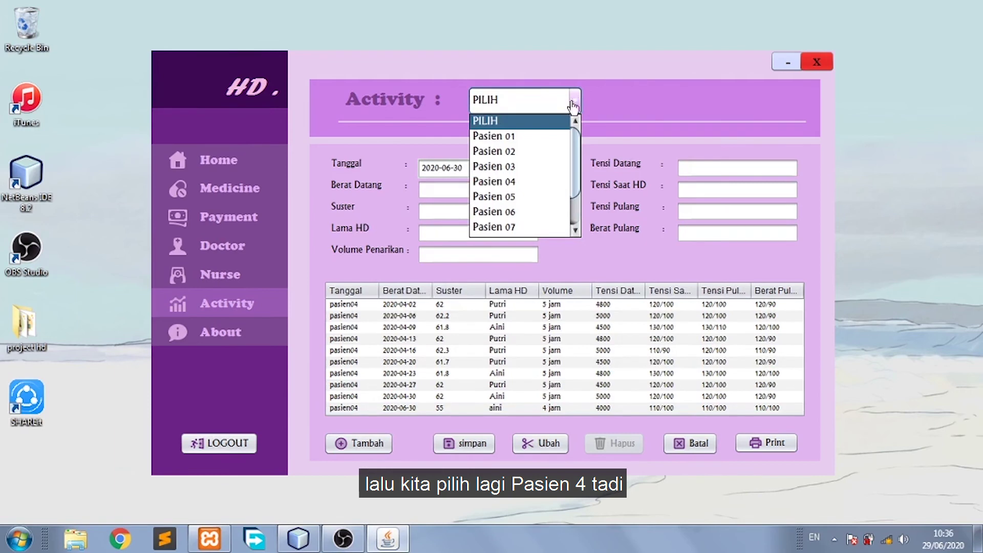
left_click(518, 181)
left_click(555, 167)
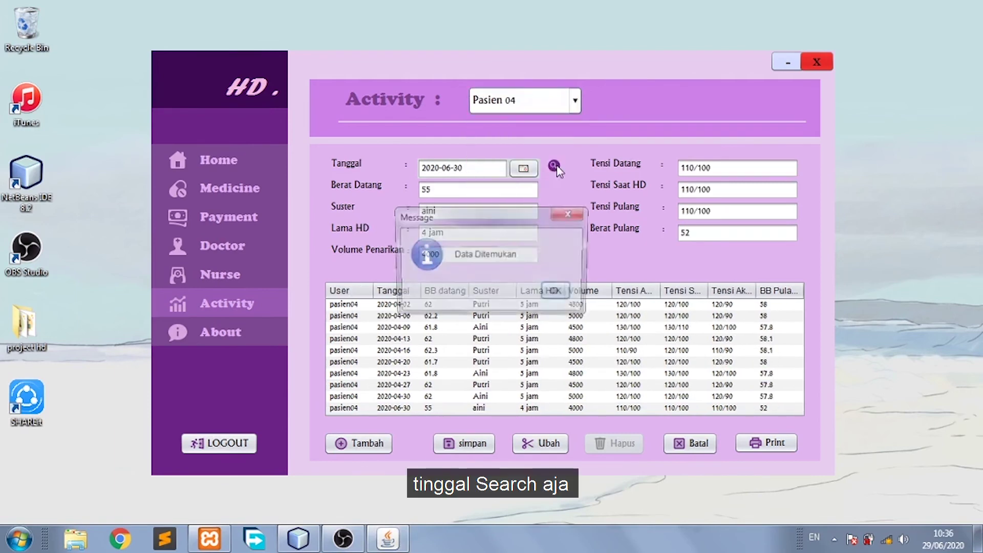
left_click(560, 291)
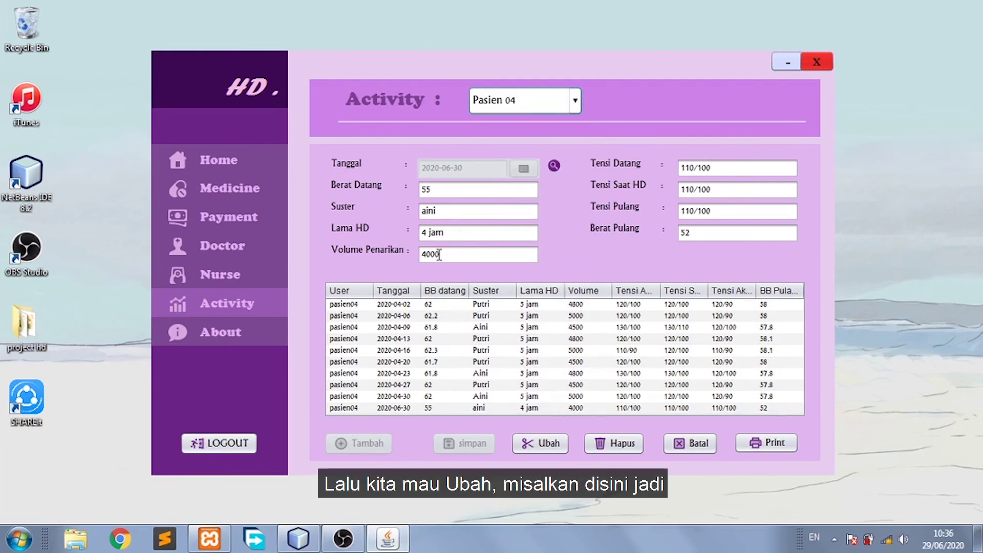
Replace nurse aini with putri on the 2020-06-30 session and save the change.
left_click(444, 211)
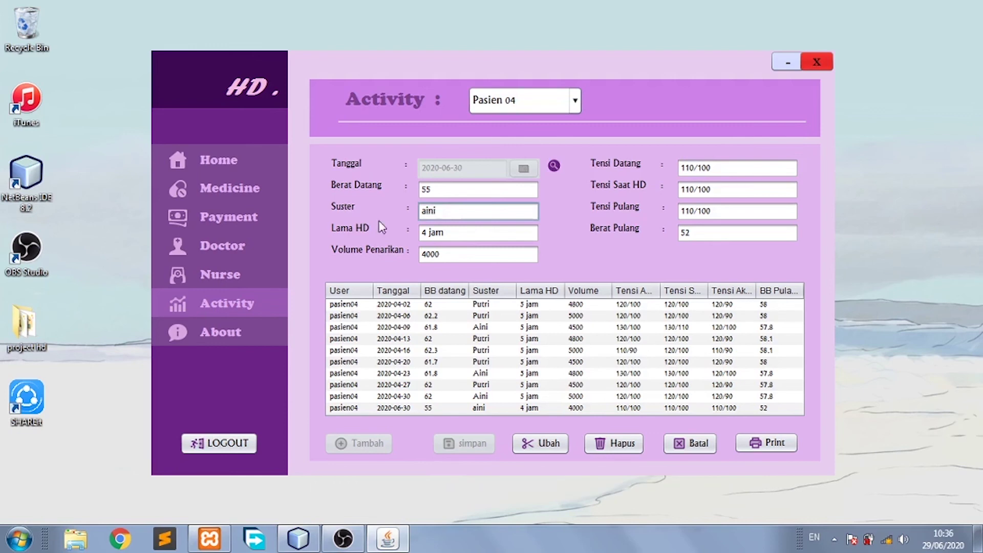
key("BackSpace")
key("BackSpace")
key("BackSpace")
left_click(563, 444)
left_click(557, 291)
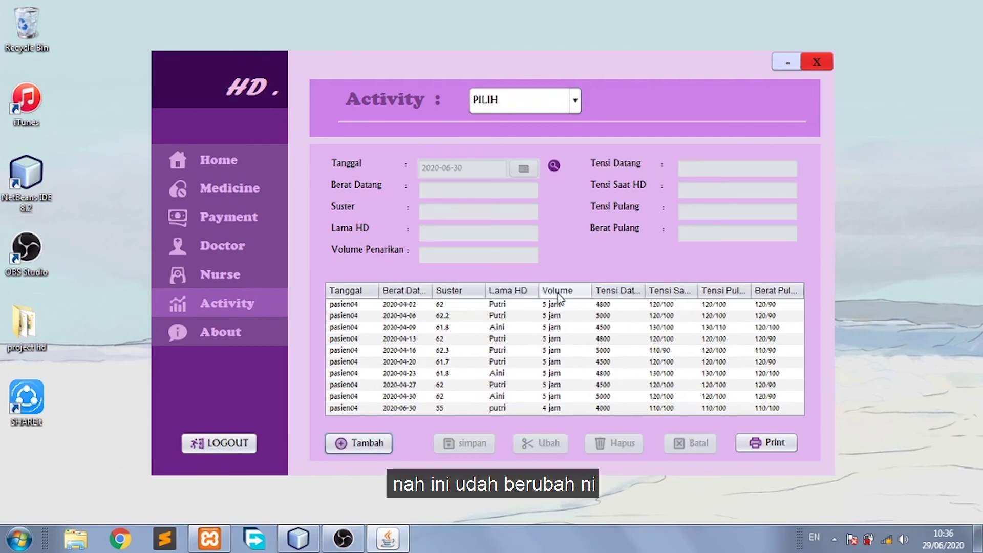
left_click(497, 410)
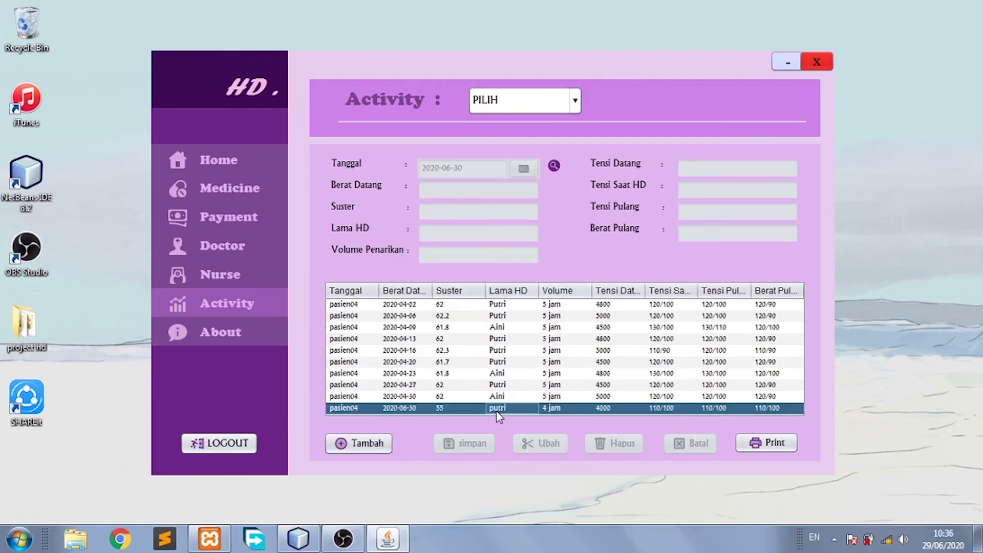
Search Pasien 04's 2020-06-30 session and delete it.
left_click(383, 446)
left_click(576, 102)
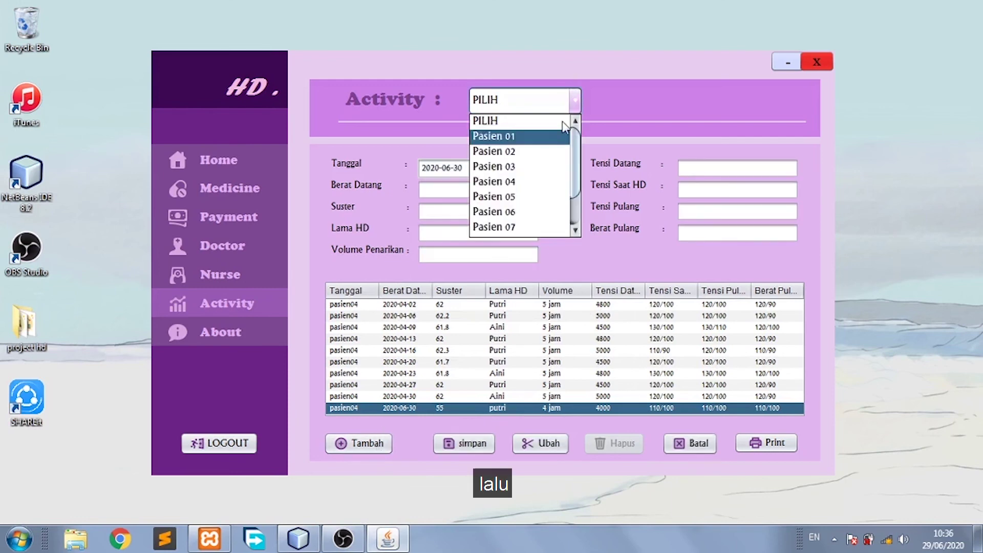
left_click(542, 182)
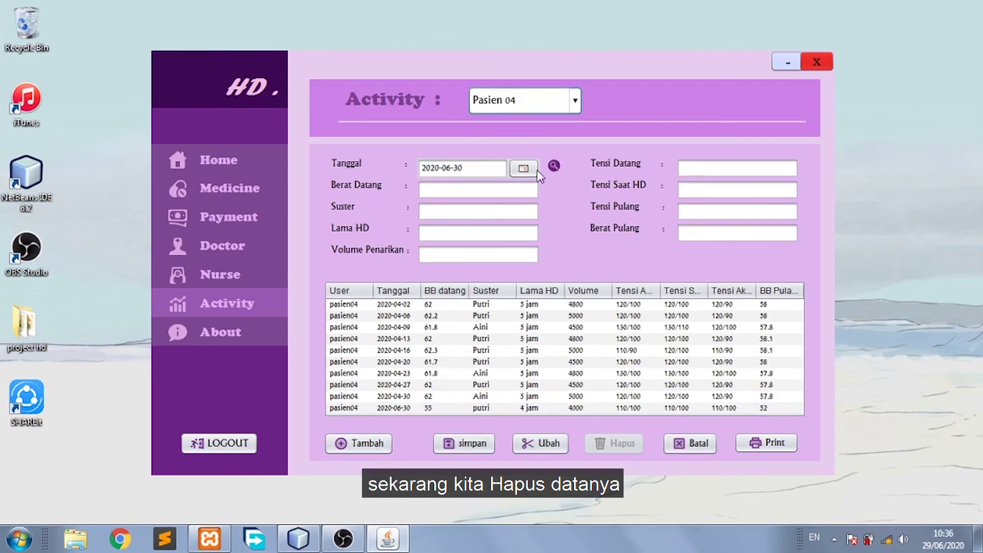
left_click(553, 165)
left_click(559, 293)
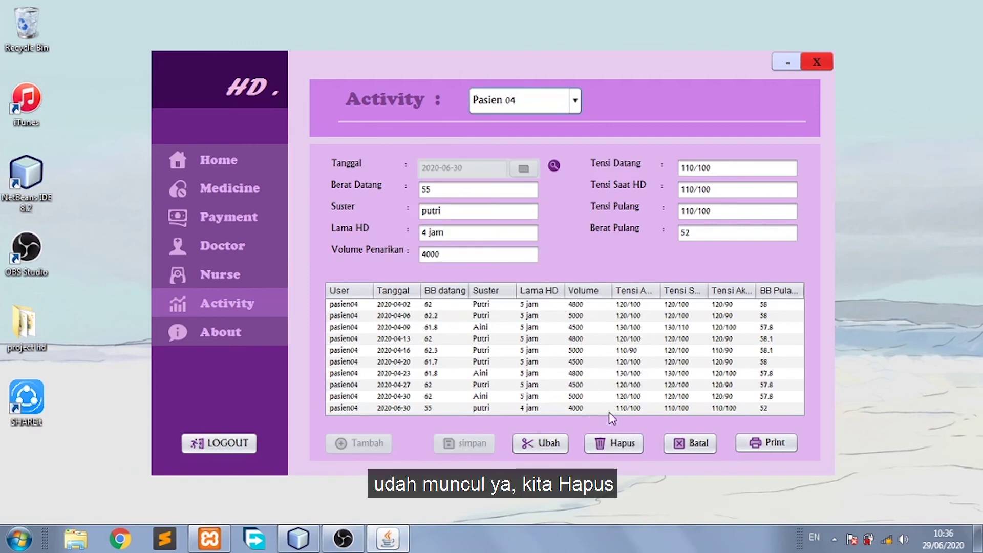
left_click(621, 444)
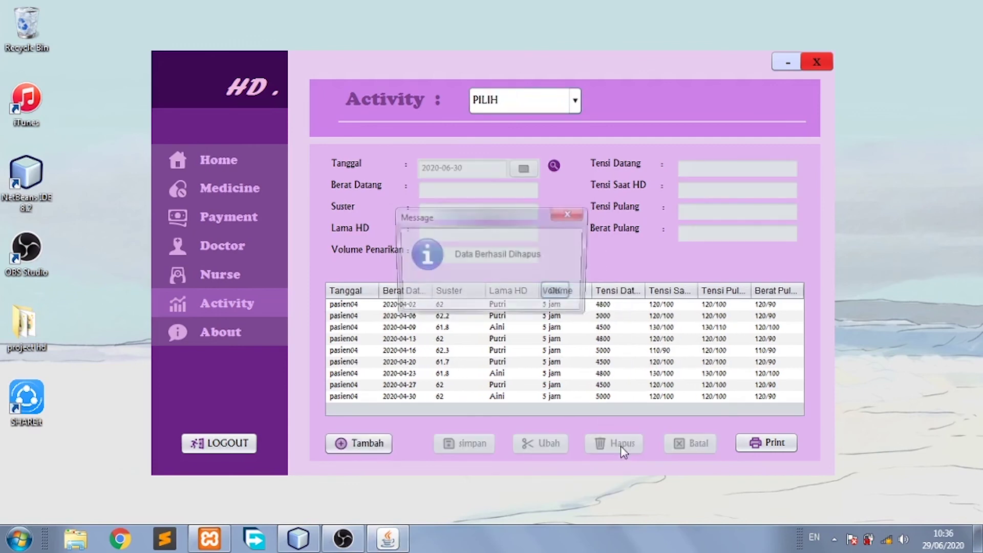
left_click(562, 296)
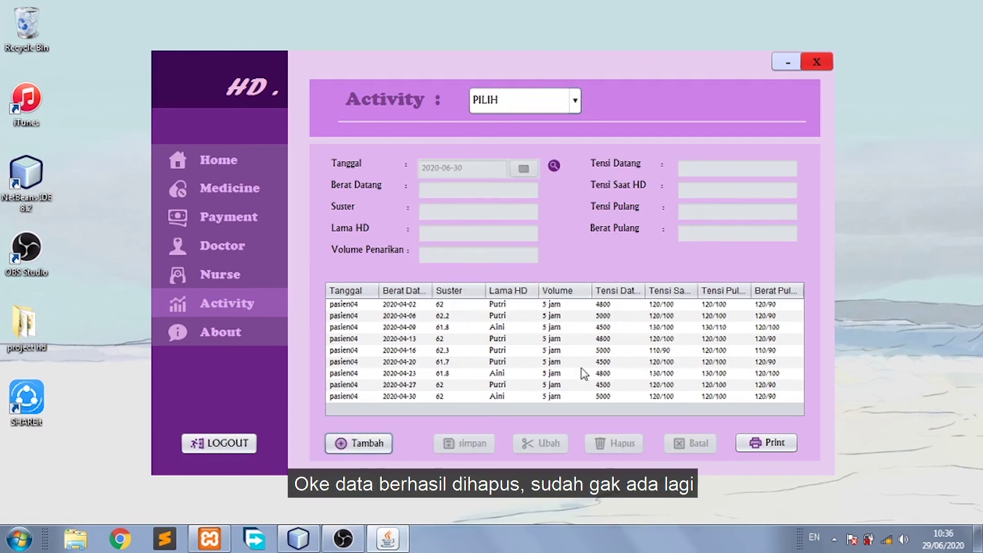
Print Pasien 03's activity report and close the preview.
left_click(375, 443)
left_click(575, 101)
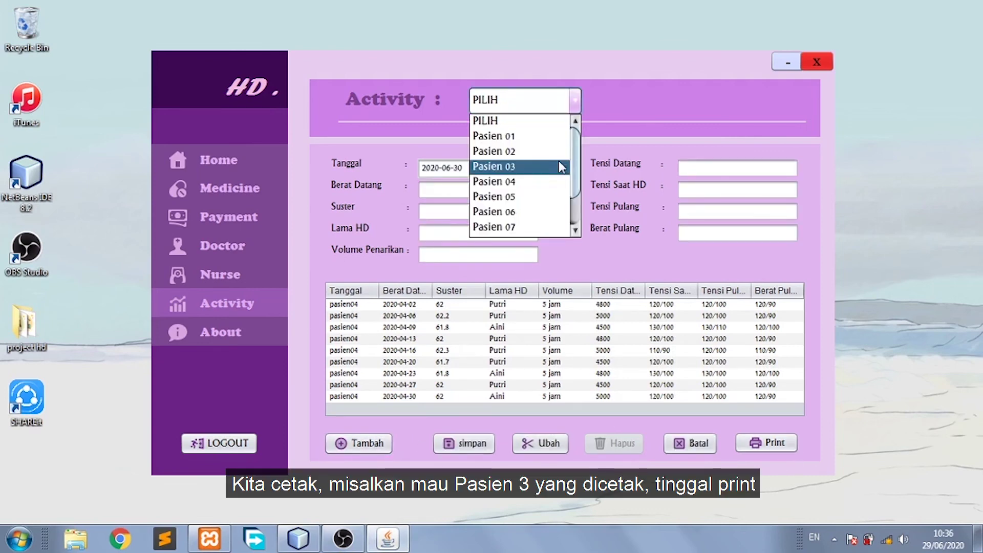
left_click(561, 166)
left_click(763, 443)
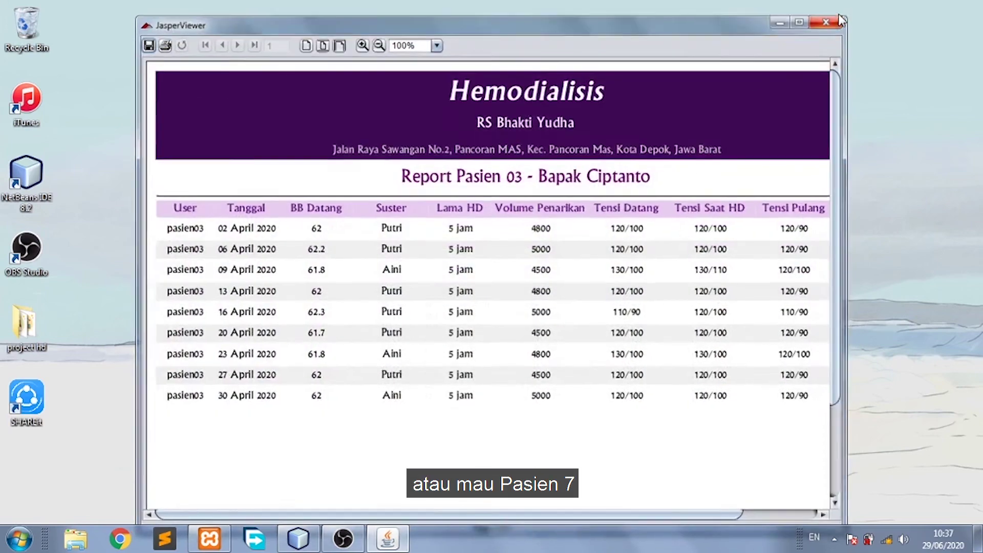
left_click(829, 19)
Print Pasien 07's activity report and close the preview.
left_click(574, 102)
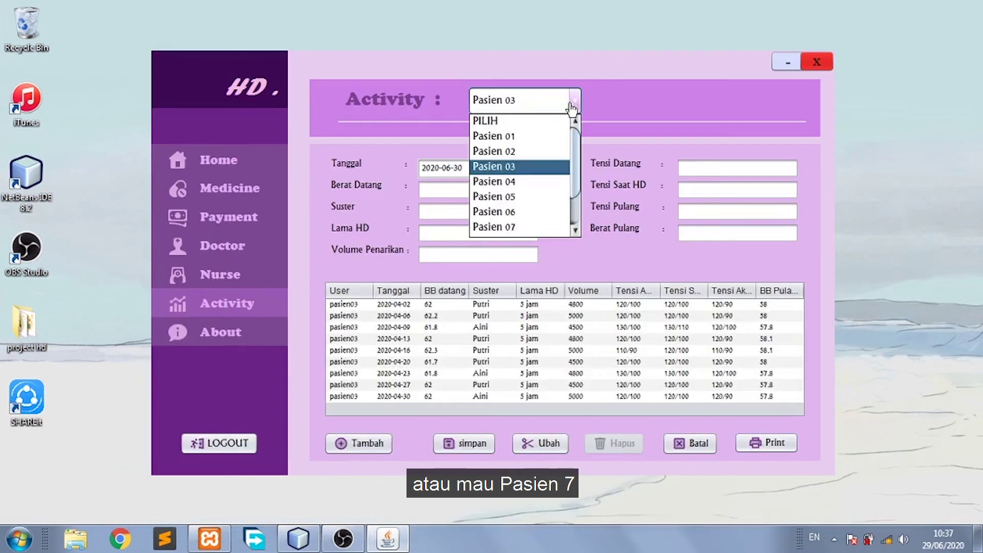
left_click(543, 223)
left_click(745, 449)
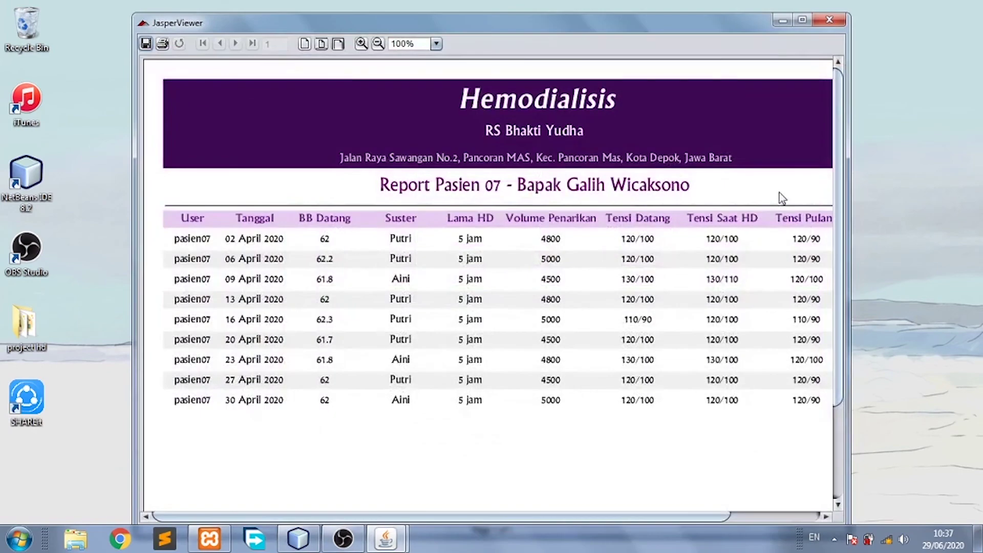
left_click(837, 23)
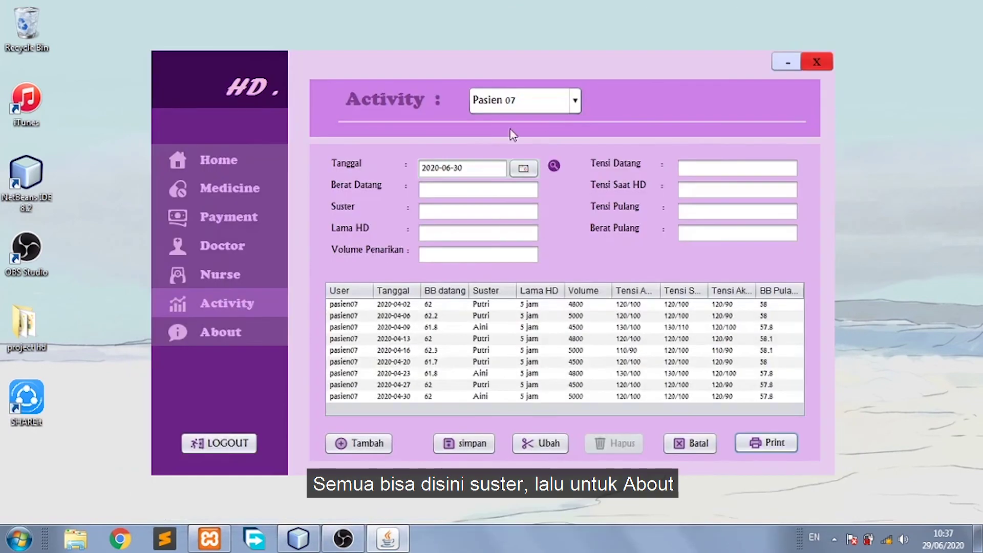
View the About page's VISI & MISI and FASILITAS tabs, then log out.
left_click(221, 337)
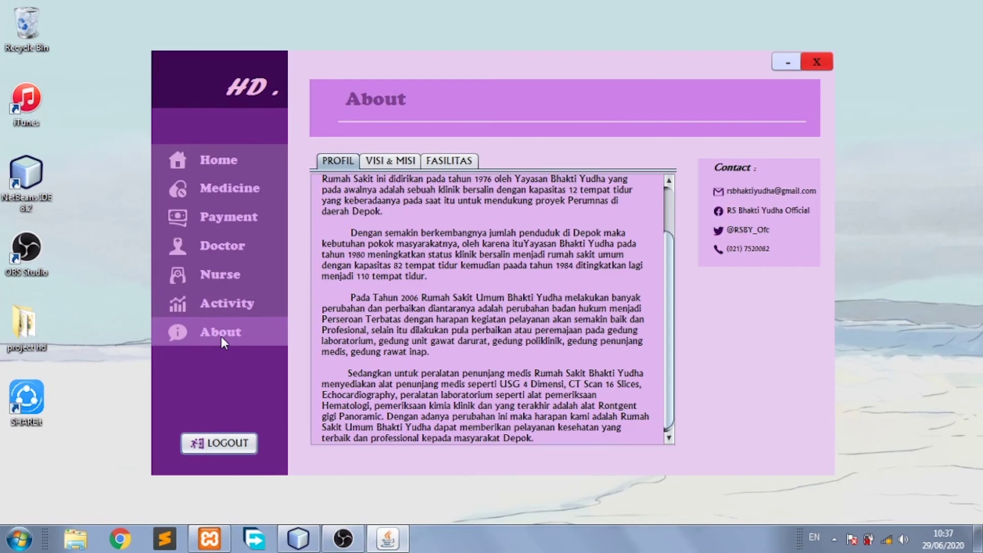
left_click(400, 161)
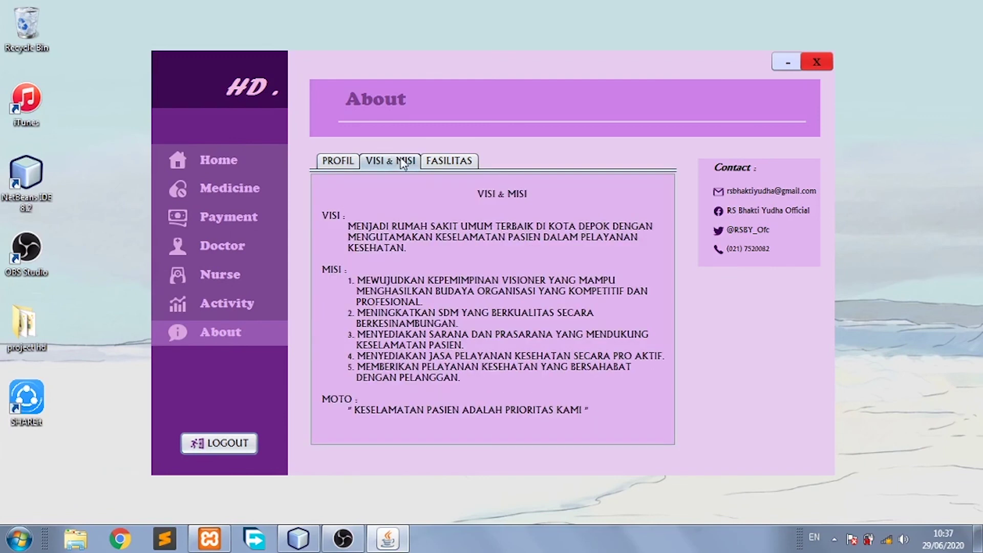
left_click(430, 162)
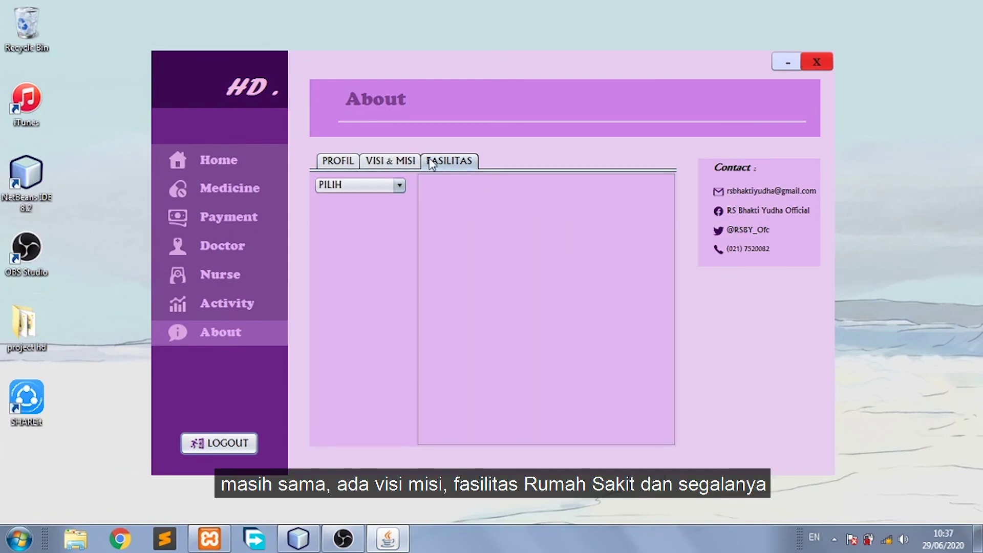
left_click(225, 443)
left_click(530, 291)
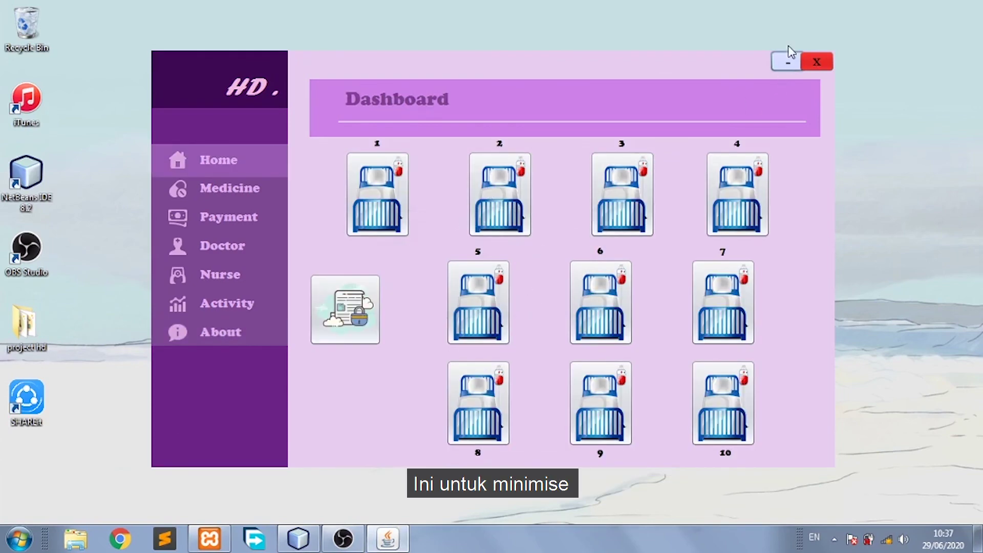
Exit the application with Yes on the quit prompt, bringing NetBeans back up.
left_click(788, 61)
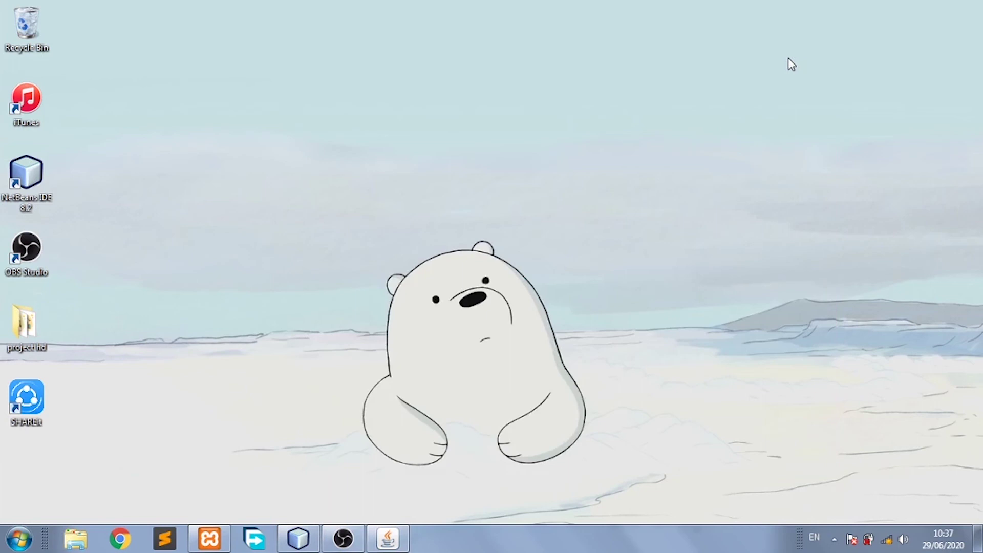
left_click(387, 537)
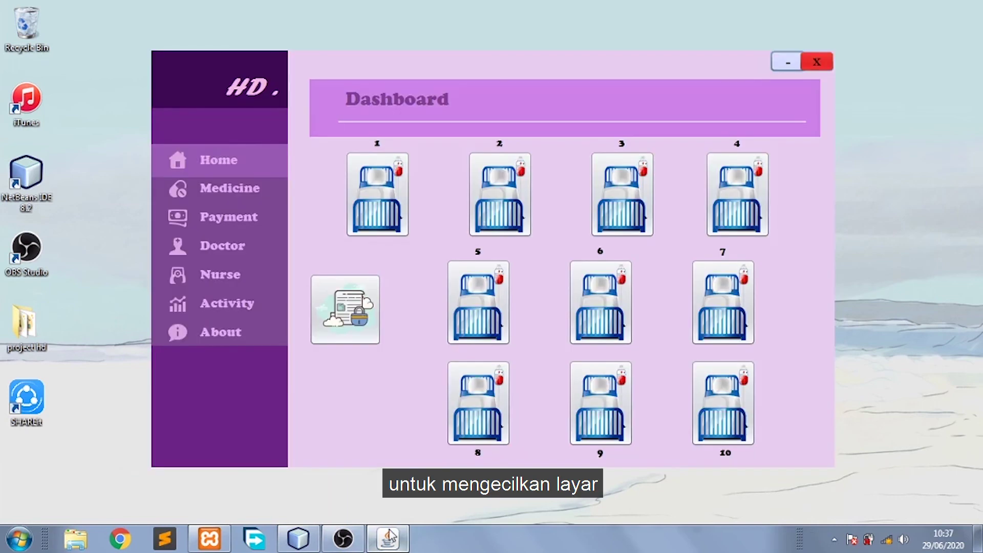
left_click(815, 63)
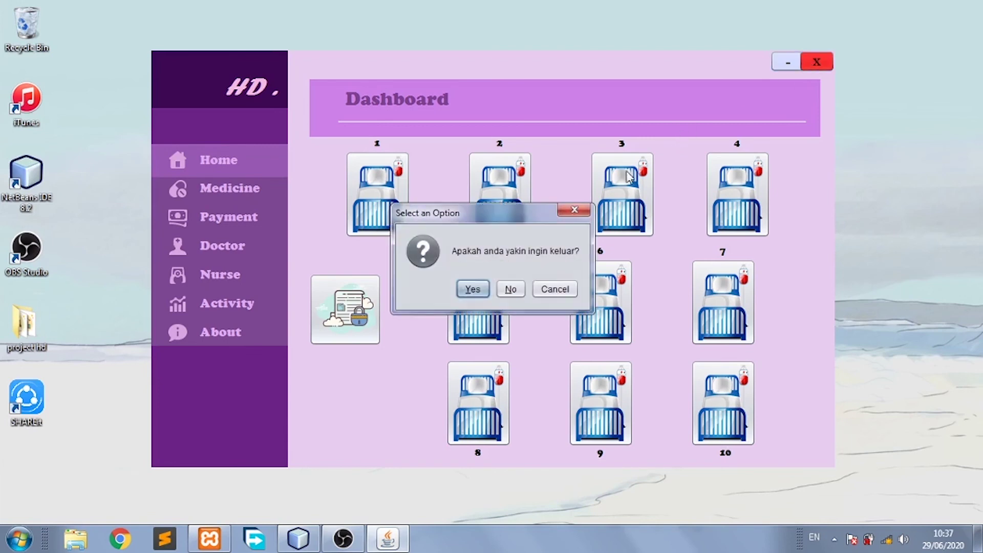
left_click(476, 292)
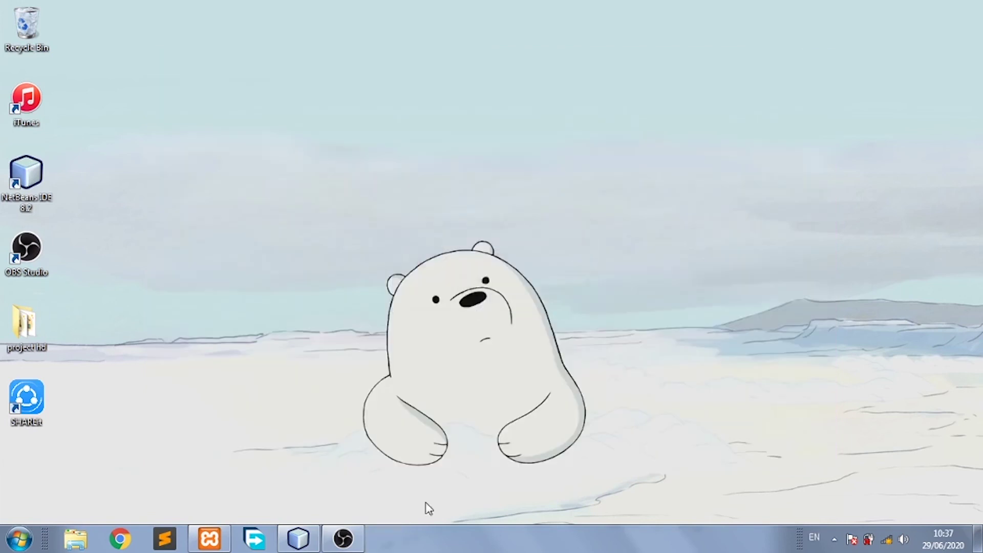
left_click(298, 538)
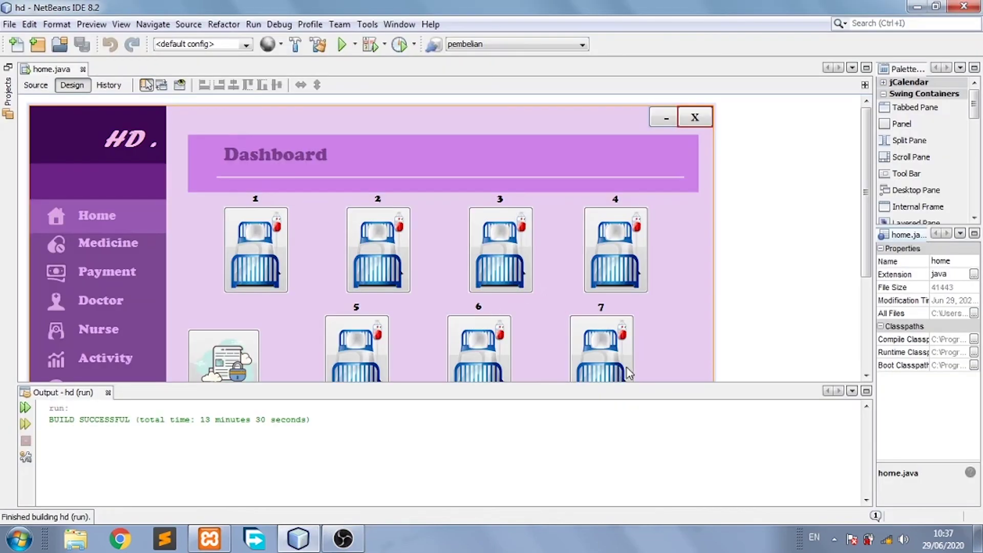